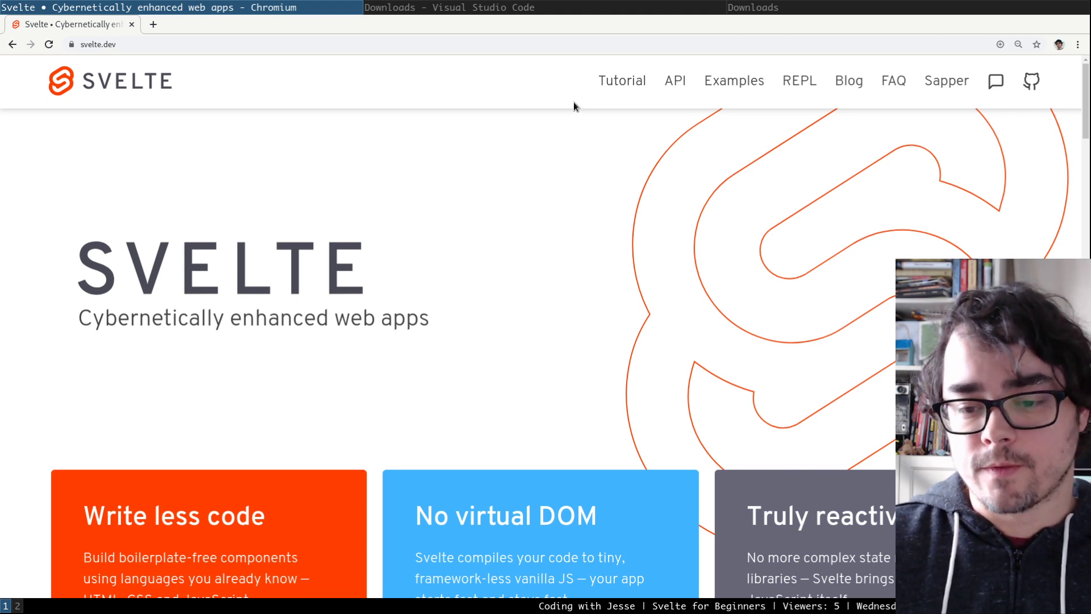
Open the Svelte tutorial and change the greeting to read 'Hello YouTube!!'.
{"action": "left_click", "coordinate": [626, 85]}
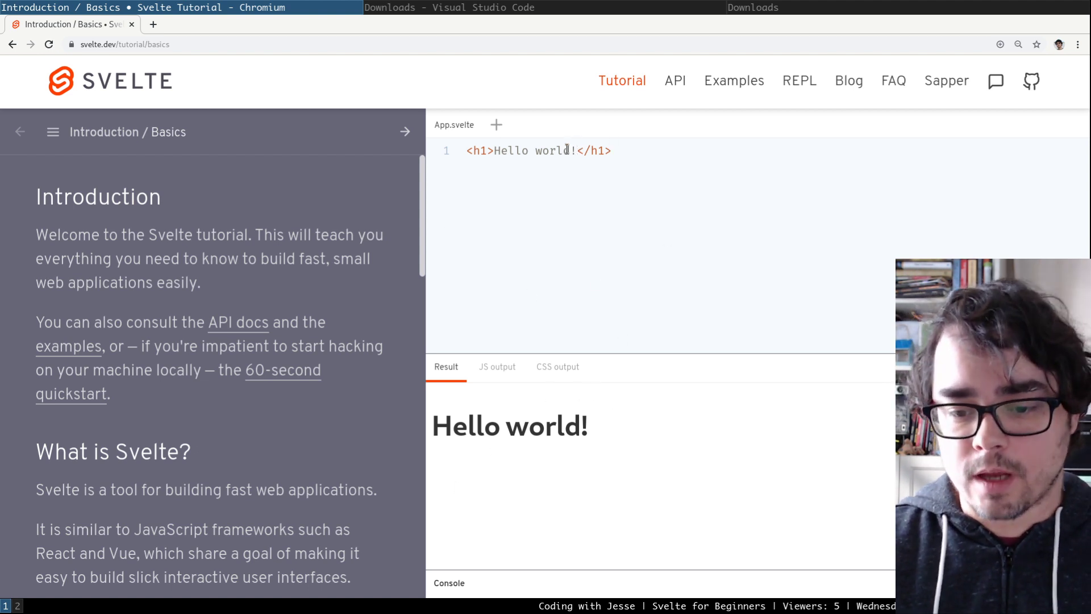
{"action": "left_click_drag", "start_coordinate": [570, 152], "coordinate": [537, 153]}
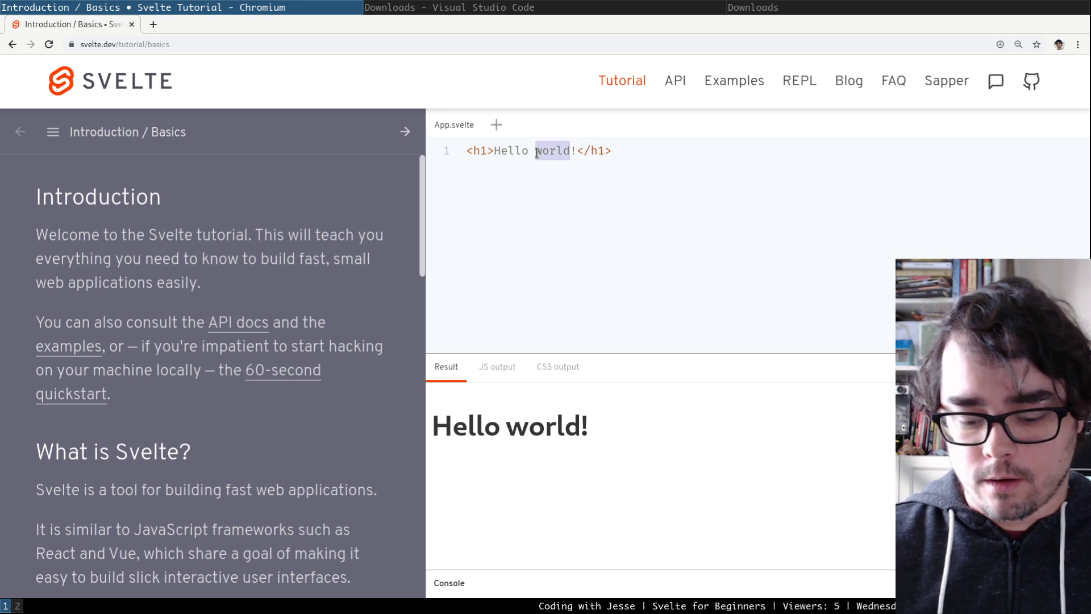
{"action": "type", "text": "Yout"}
{"action": "key", "text": "BackSpace"}
{"action": "type", "text": "Tube"}
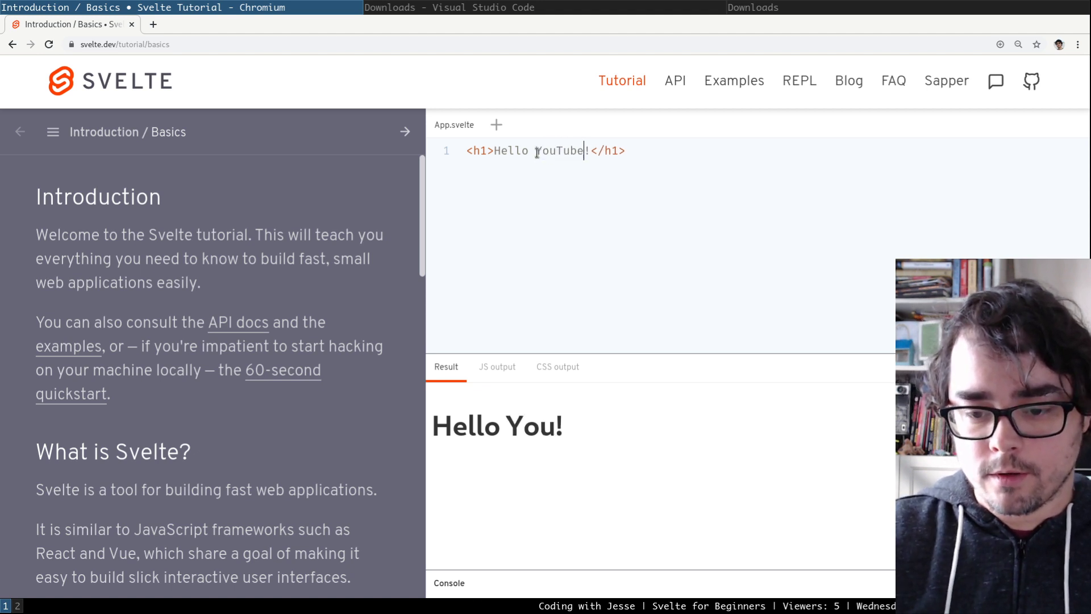
{"action": "type", "text": "!"}
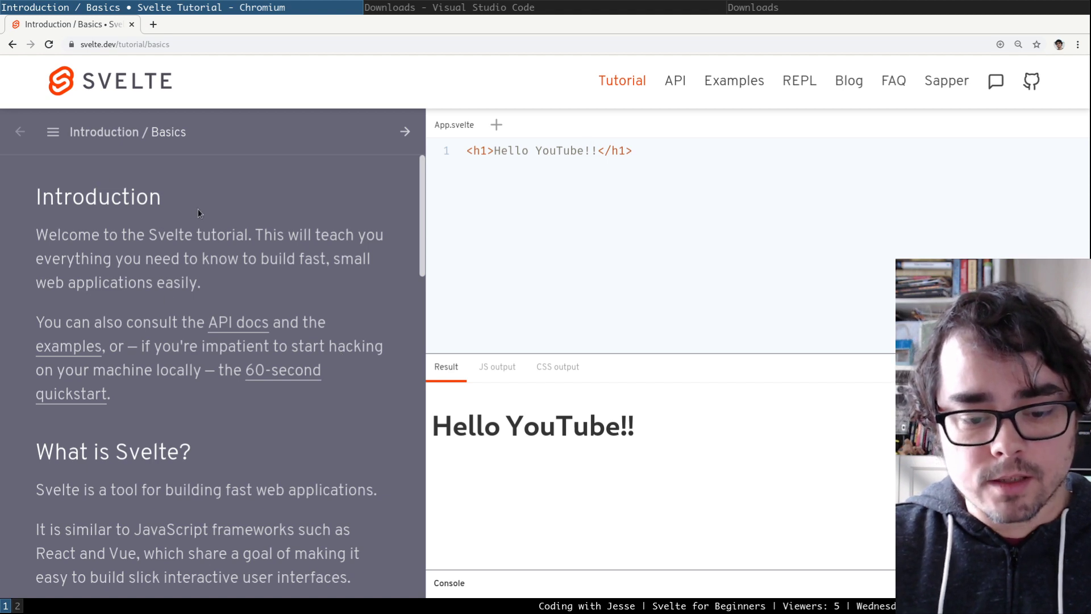
Scroll to the end of the lesson text and advance to the Adding data lesson.
{"action": "scroll", "coordinate": [197, 210], "scroll_direction": "down", "scroll_amount": 7}
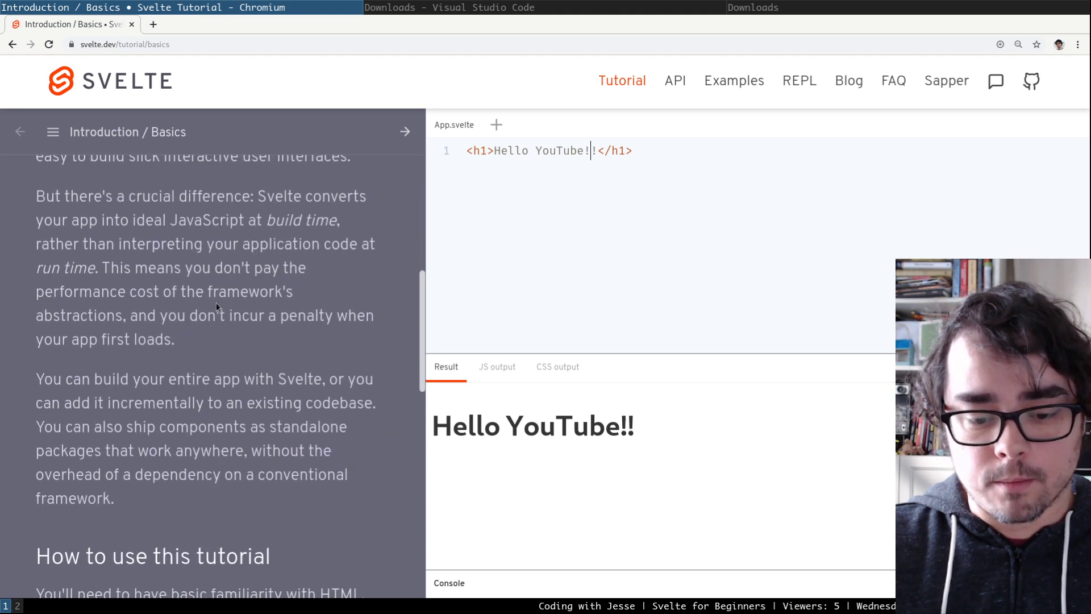
{"action": "scroll", "coordinate": [216, 305], "scroll_direction": "down", "scroll_amount": 10}
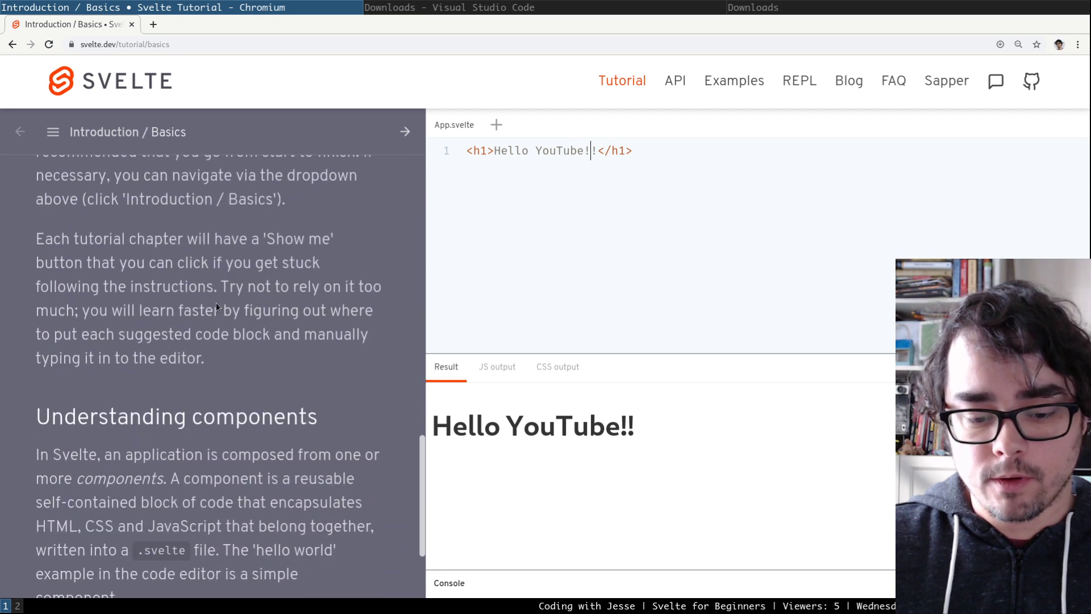
{"action": "scroll", "coordinate": [216, 307], "scroll_direction": "down", "scroll_amount": 3}
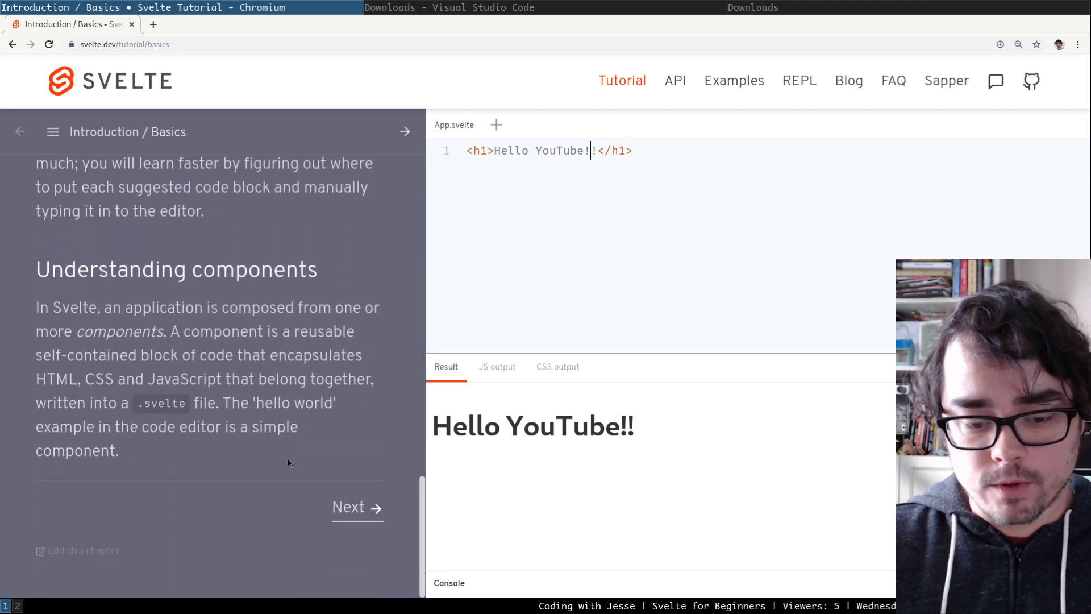
{"action": "left_click", "coordinate": [366, 519]}
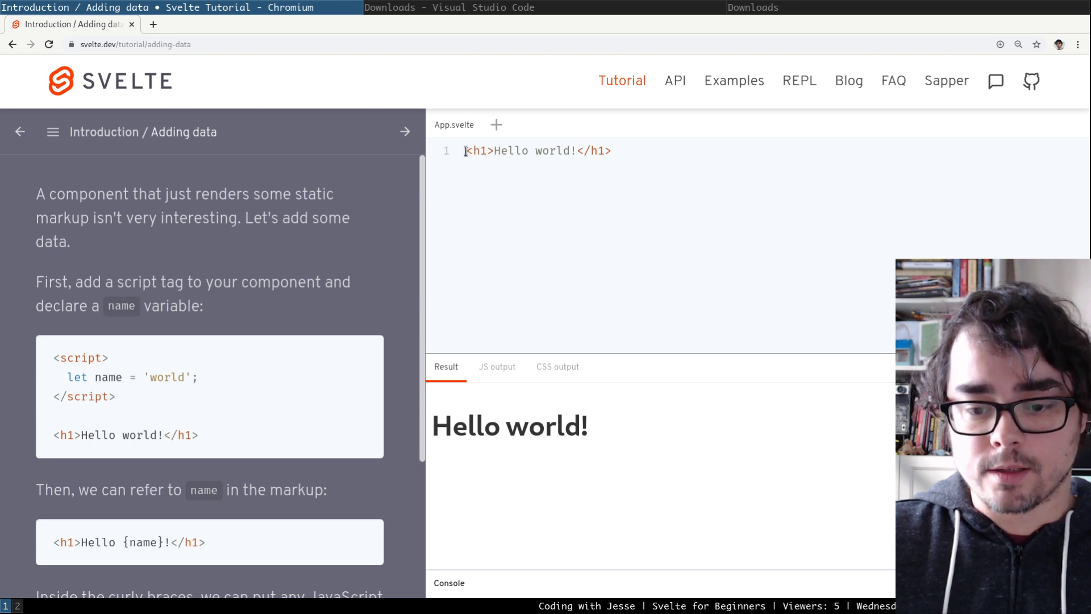
Replace the component code with the lesson's script block declaring name = 'world'.
{"action": "left_click_drag", "start_coordinate": [465, 151], "coordinate": [610, 152]}
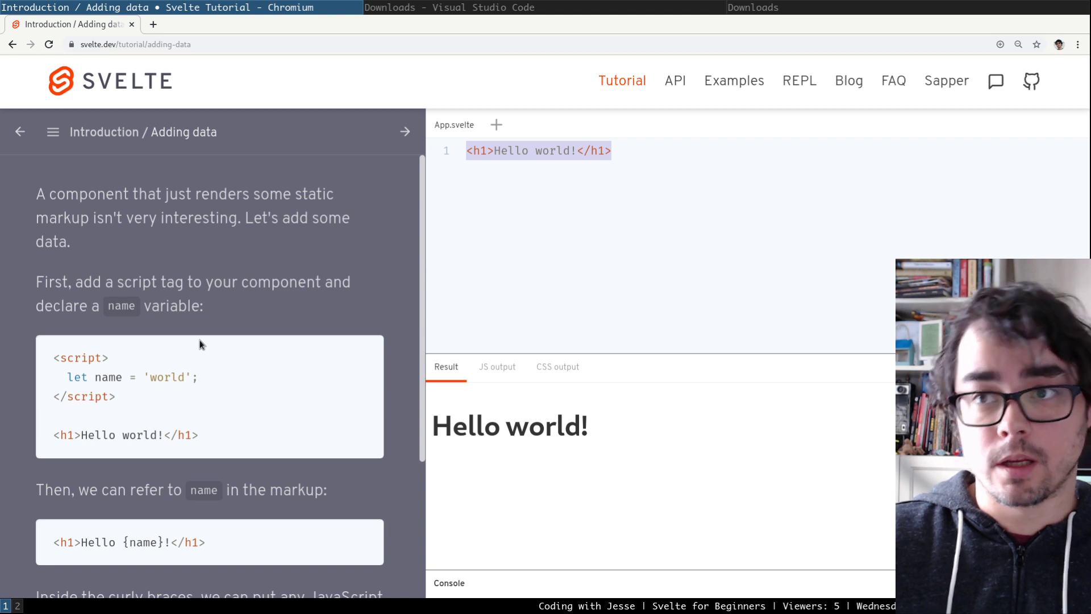
{"action": "scroll", "coordinate": [200, 340], "scroll_direction": "down", "scroll_amount": 2}
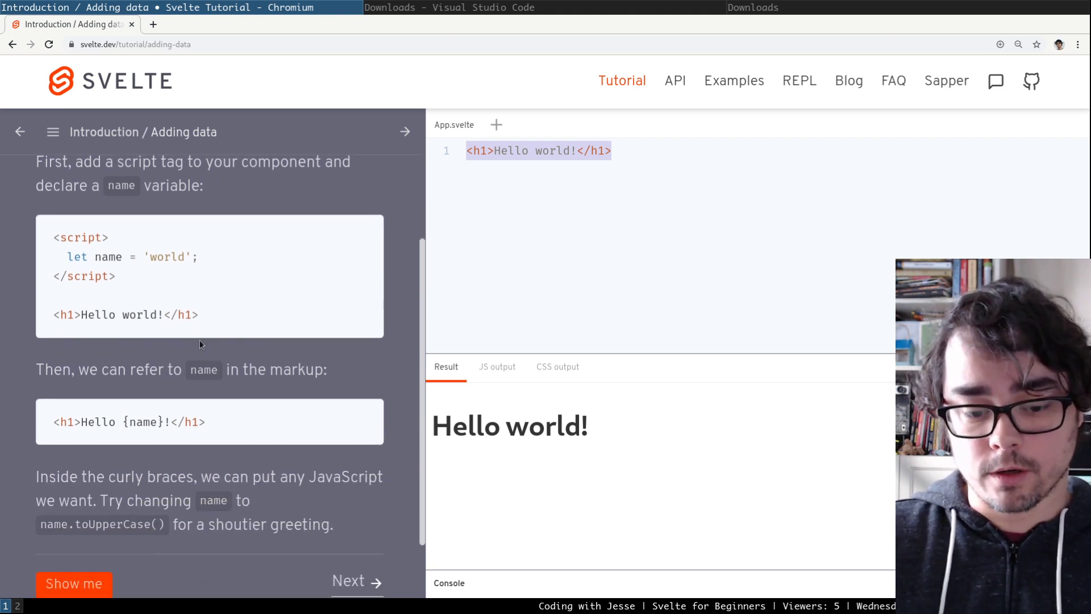
{"action": "left_click_drag", "start_coordinate": [51, 233], "coordinate": [214, 312]}
{"action": "key", "text": "ctrl+c"}
{"action": "left_click", "coordinate": [536, 254]}
{"action": "key", "text": "ctrl+a"}
{"action": "key", "text": "ctrl+v"}
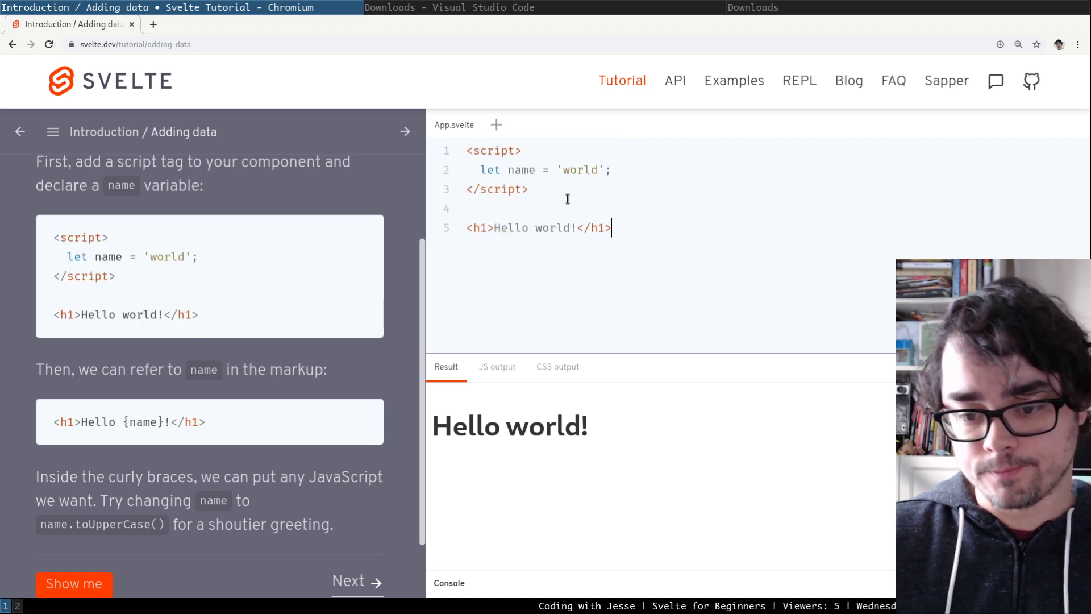
Replace 'world' in the heading with {name} and select the lesson's name.toUpperCase() snippet.
{"action": "left_click_drag", "start_coordinate": [481, 170], "coordinate": [616, 170]}
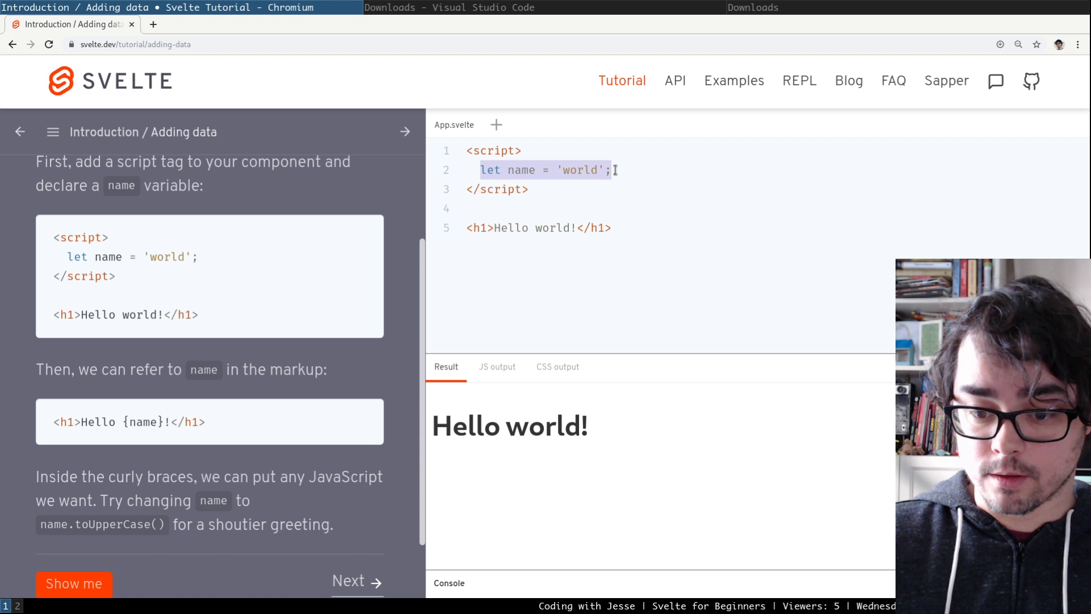
{"action": "left_click_drag", "start_coordinate": [123, 422], "coordinate": [164, 421]}
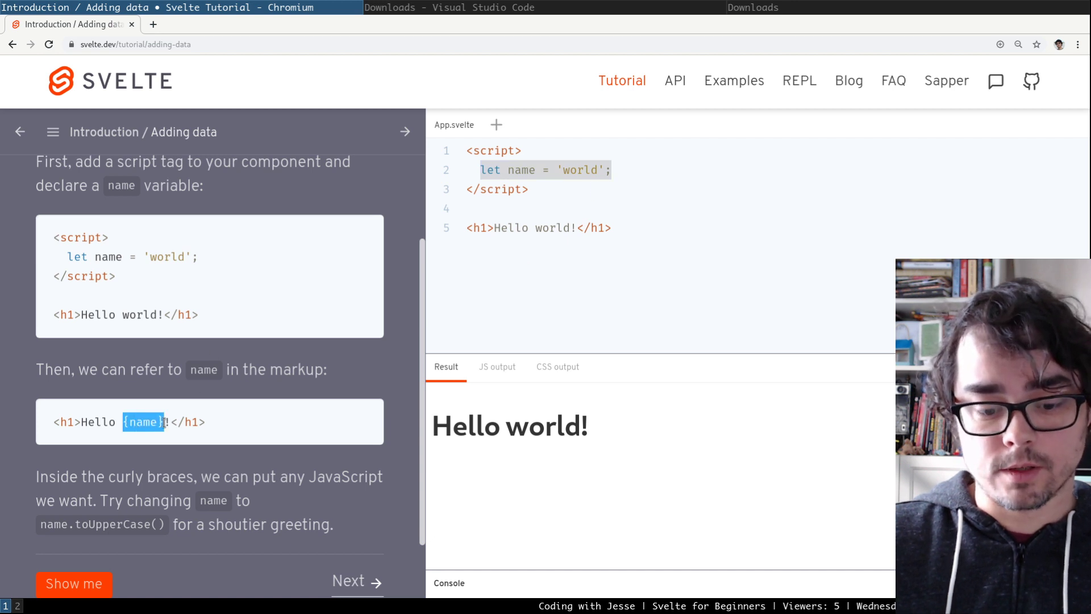
{"action": "key", "text": "ctrl+c"}
{"action": "double_click", "coordinate": [553, 227]}
{"action": "key", "text": "ctrl+v"}
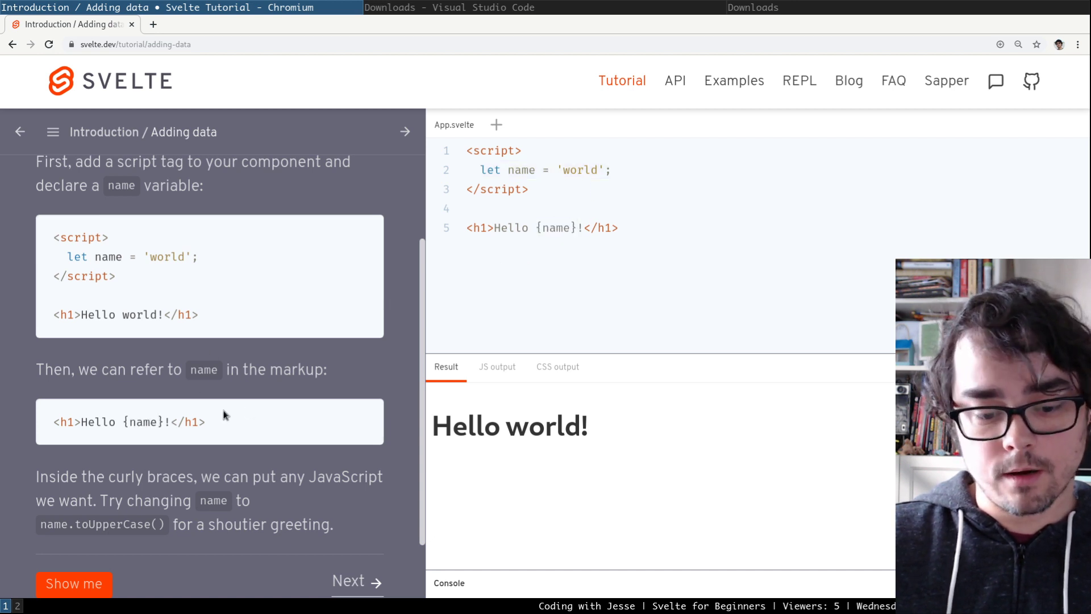
{"action": "scroll", "coordinate": [223, 414], "scroll_direction": "down", "scroll_amount": 2}
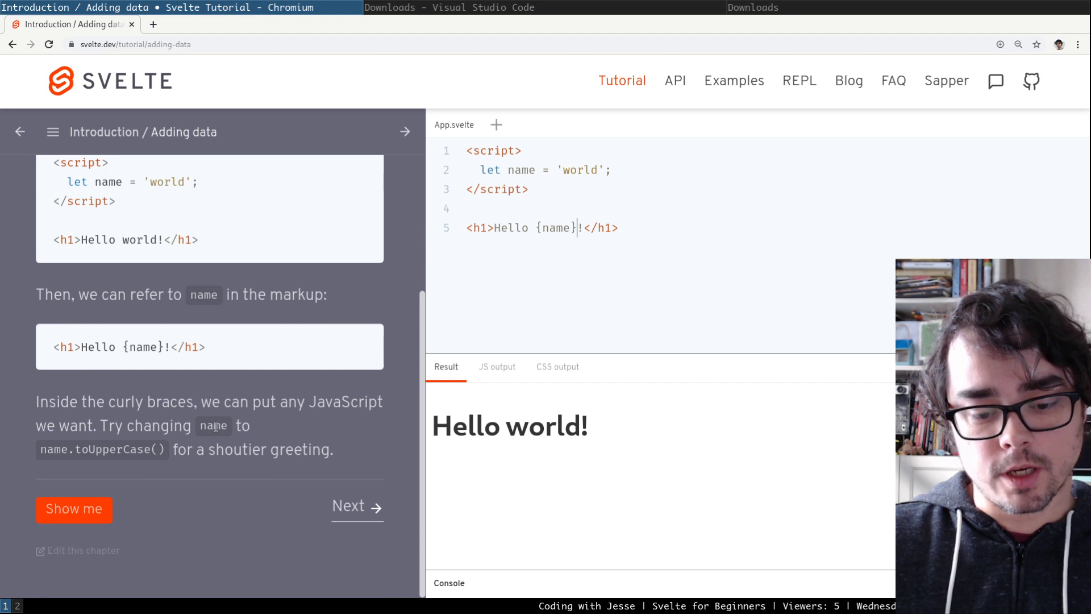
{"action": "left_click_drag", "start_coordinate": [40, 448], "coordinate": [162, 447]}
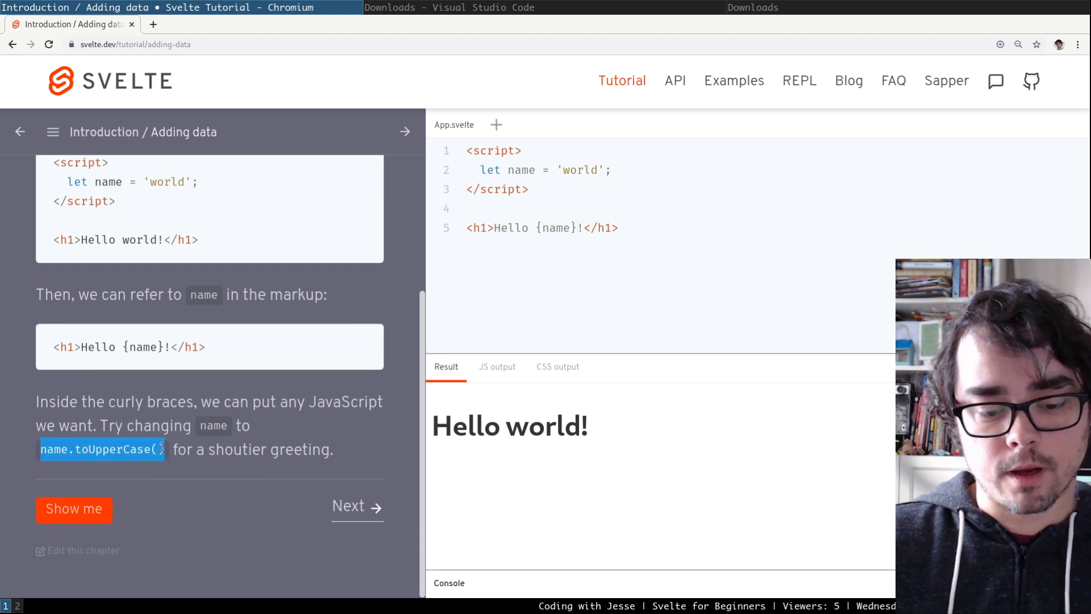
Change the heading expression to {name.toUpperCase()}.
{"action": "key", "text": "ctrl+c"}
{"action": "double_click", "coordinate": [553, 228]}
{"action": "key", "text": "ctrl+v"}
{"action": "left_click", "coordinate": [666, 250]}
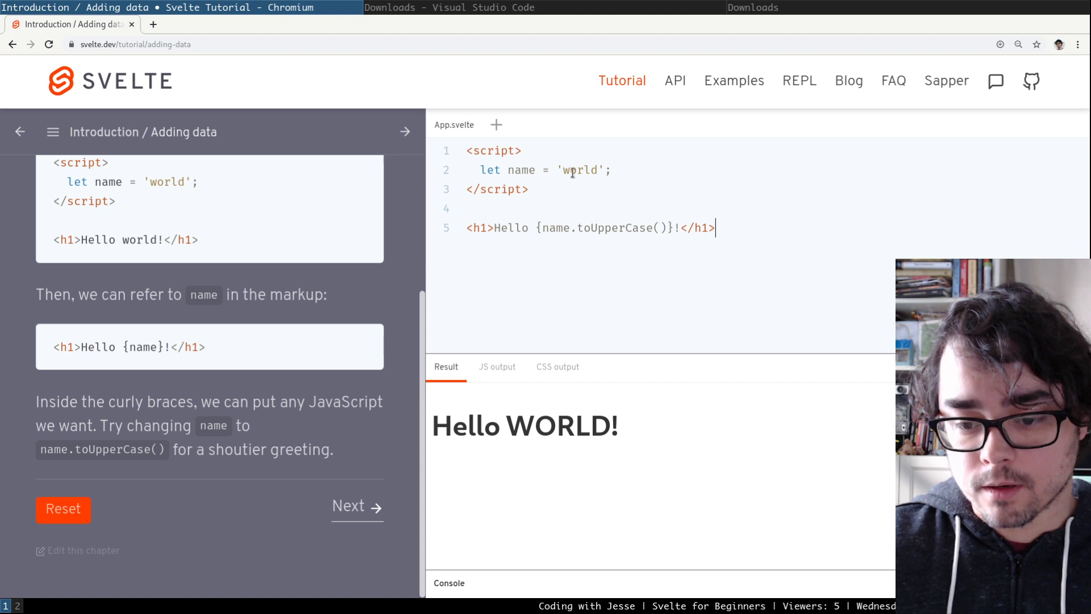
Set the name variable to 'YouTube' so the result reads Hello YOUTUBE!
{"action": "left_click_drag", "start_coordinate": [563, 169], "coordinate": [598, 171]}
{"action": "type", "text": "YouTube"}
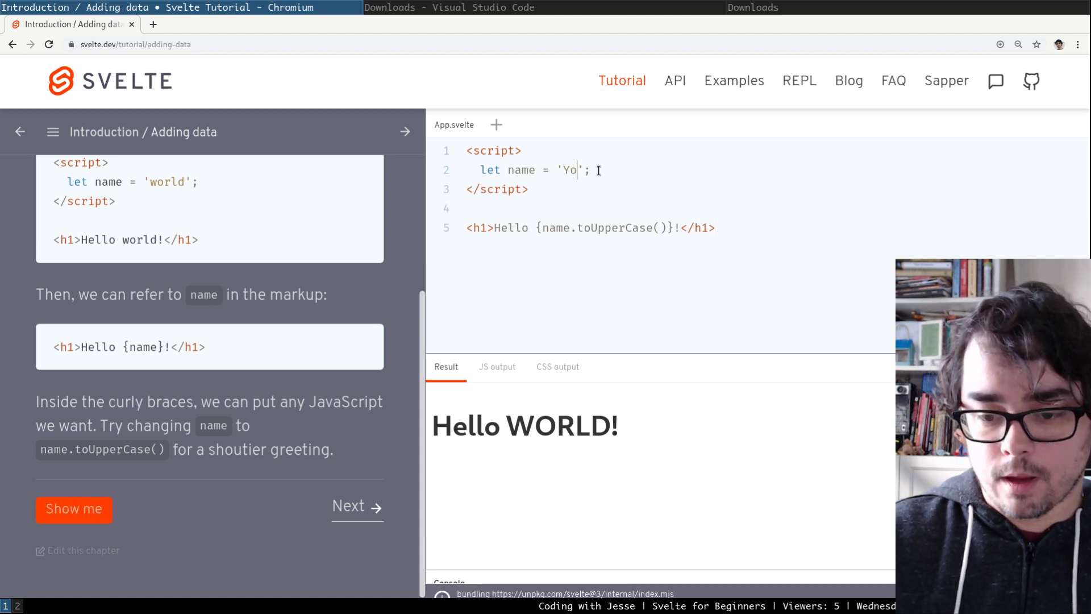
{"action": "left_click", "coordinate": [559, 204]}
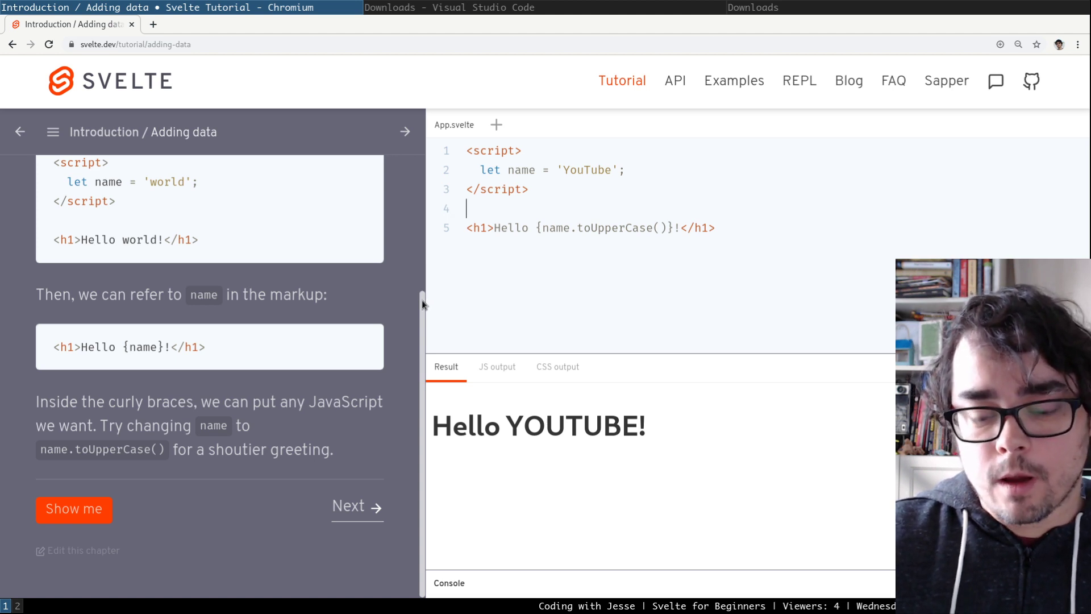
{"action": "left_click_drag", "start_coordinate": [423, 301], "coordinate": [423, 133]}
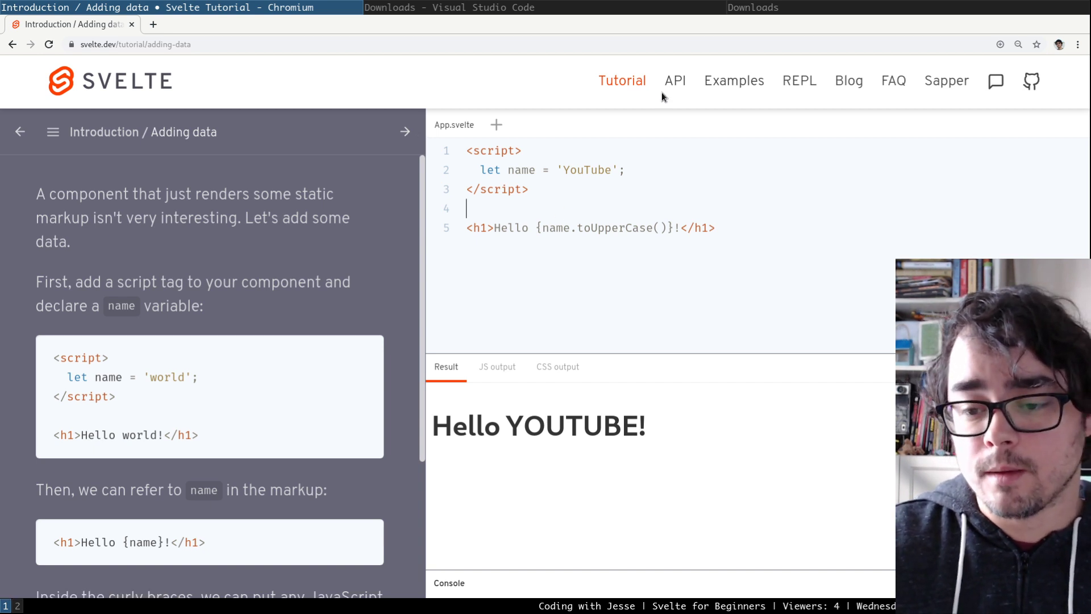
Open the Svelte API docs and scroll through the reference section list.
{"action": "left_click", "coordinate": [675, 82]}
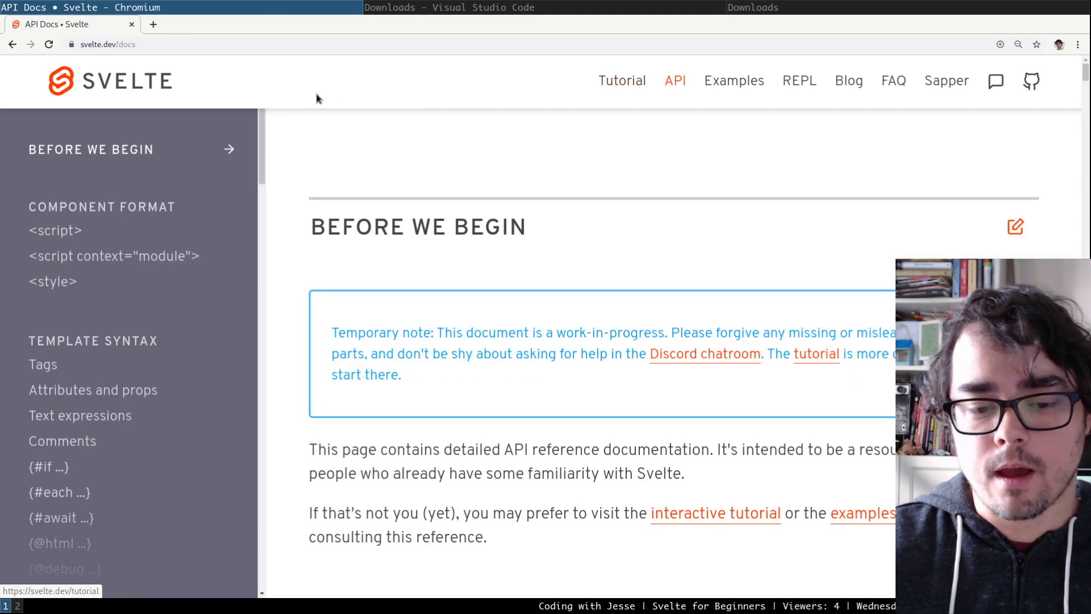
{"action": "left_click", "coordinate": [116, 45]}
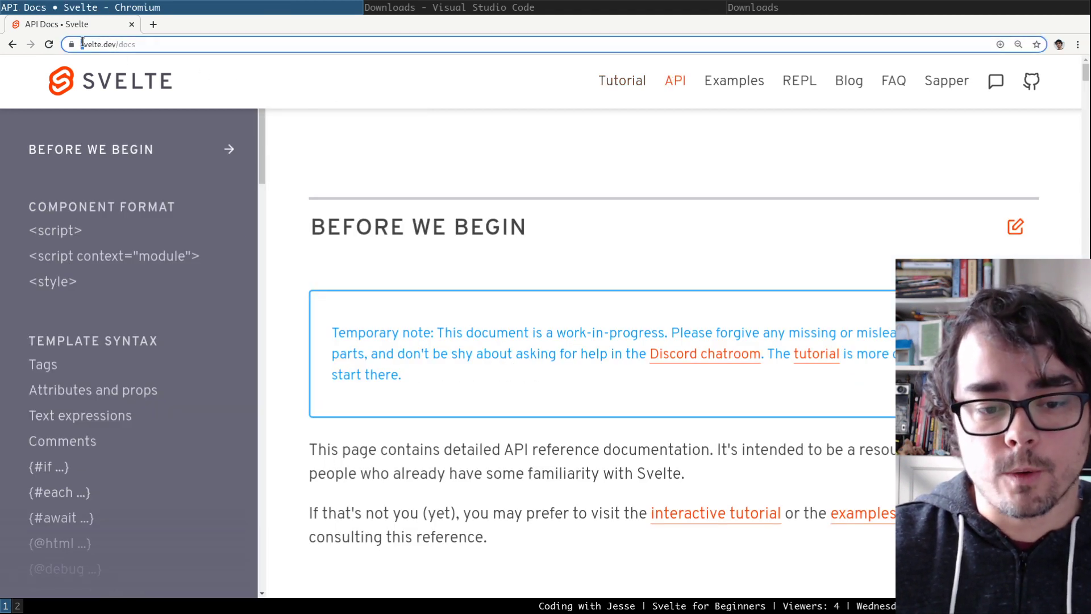
{"action": "left_click", "coordinate": [351, 152]}
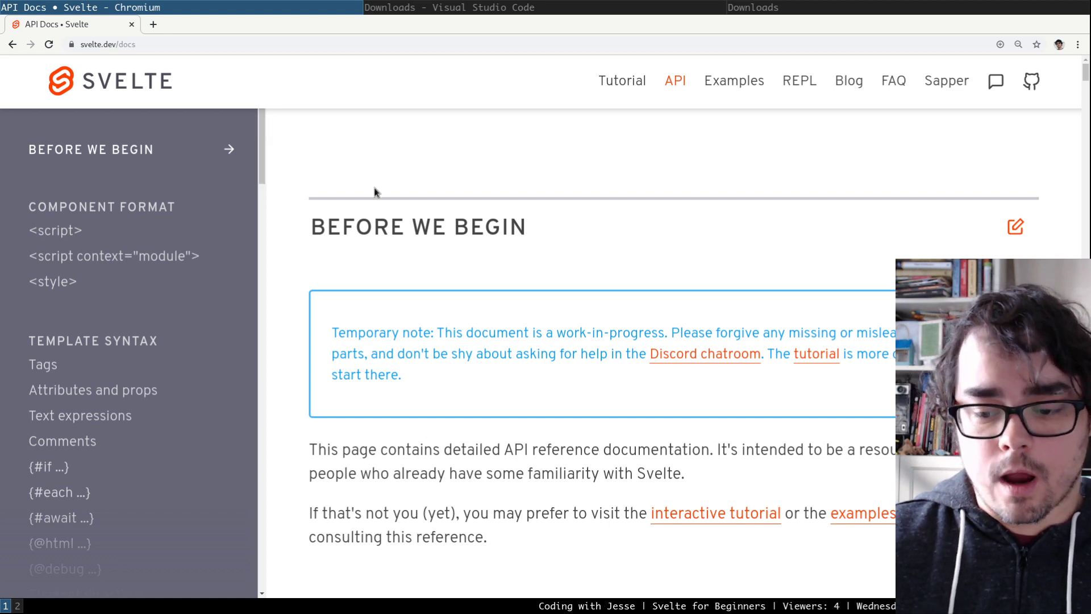
{"action": "scroll", "coordinate": [387, 198], "scroll_direction": "down", "scroll_amount": 5}
{"action": "scroll", "coordinate": [396, 207], "scroll_direction": "down", "scroll_amount": 3}
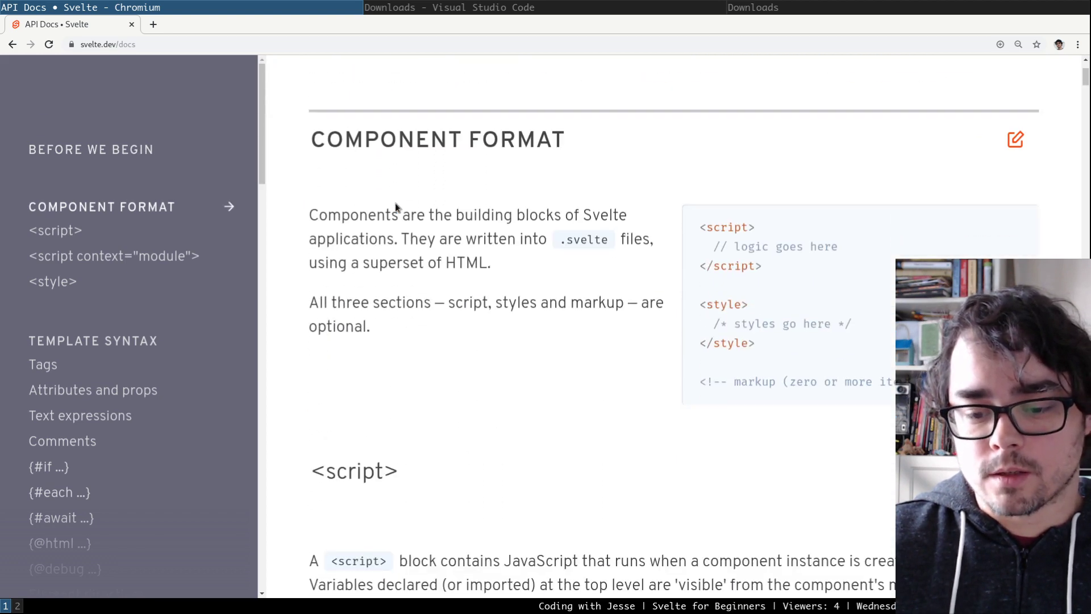
{"action": "scroll", "coordinate": [396, 207], "scroll_direction": "down", "scroll_amount": 5}
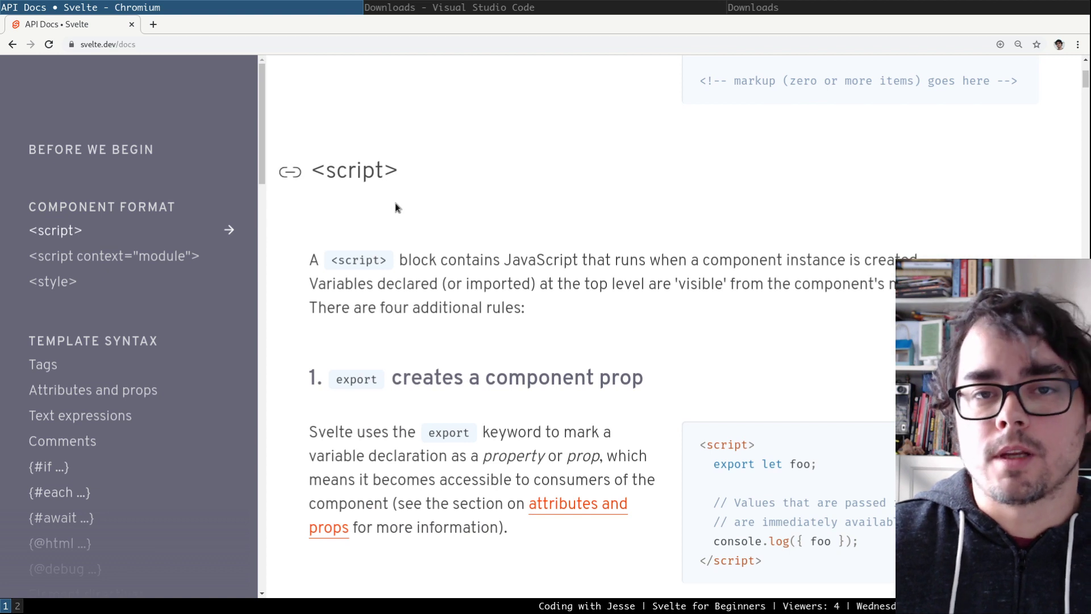
{"action": "scroll", "coordinate": [396, 207], "scroll_direction": "down", "scroll_amount": 2}
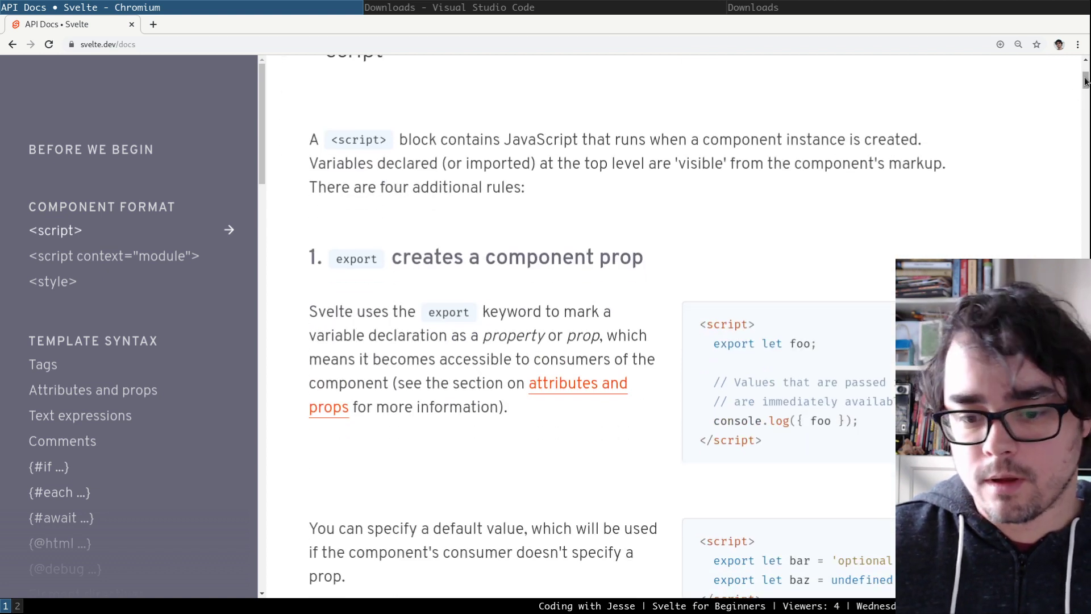
{"action": "scroll", "coordinate": [725, 141], "scroll_direction": "down", "scroll_amount": 3}
{"action": "scroll", "coordinate": [724, 141], "scroll_direction": "down", "scroll_amount": 7}
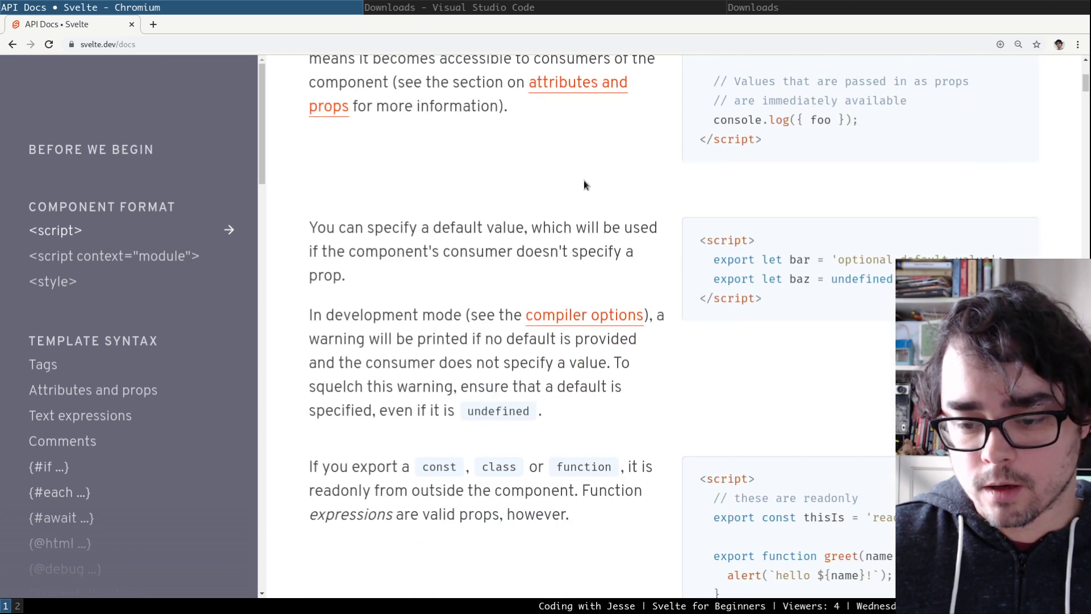
{"action": "scroll", "coordinate": [135, 398], "scroll_direction": "down", "scroll_amount": 6}
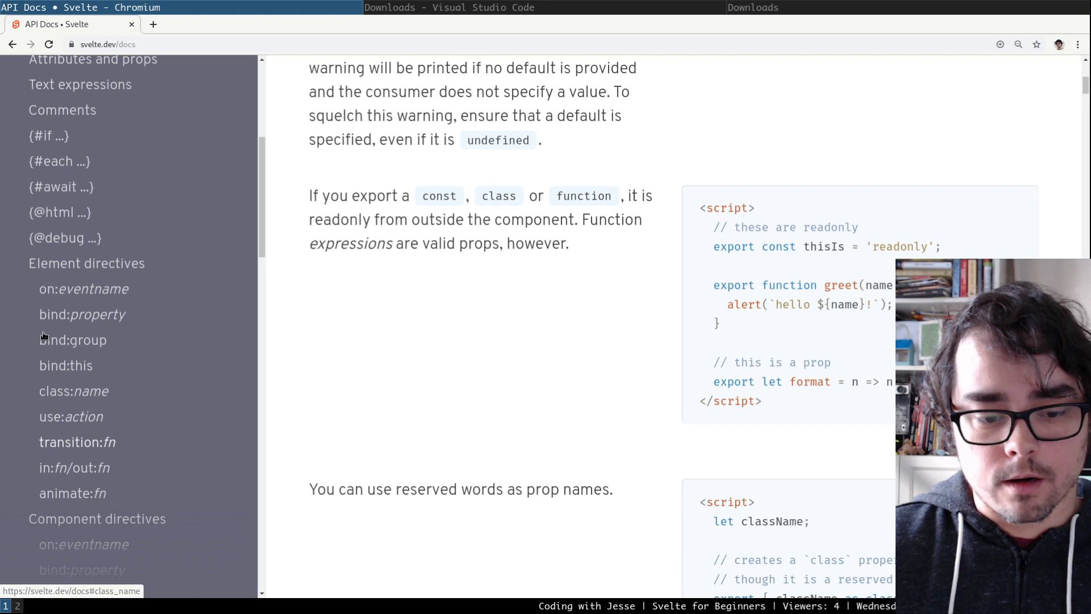
{"action": "scroll", "coordinate": [53, 189], "scroll_direction": "up", "scroll_amount": 6}
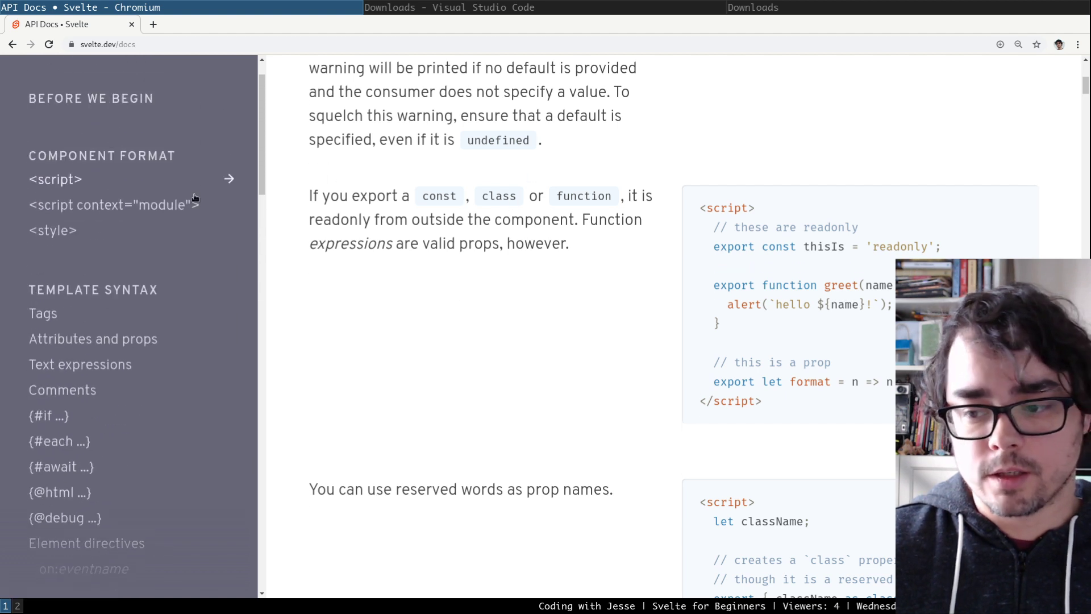
{"action": "scroll", "coordinate": [149, 260], "scroll_direction": "down", "scroll_amount": 3}
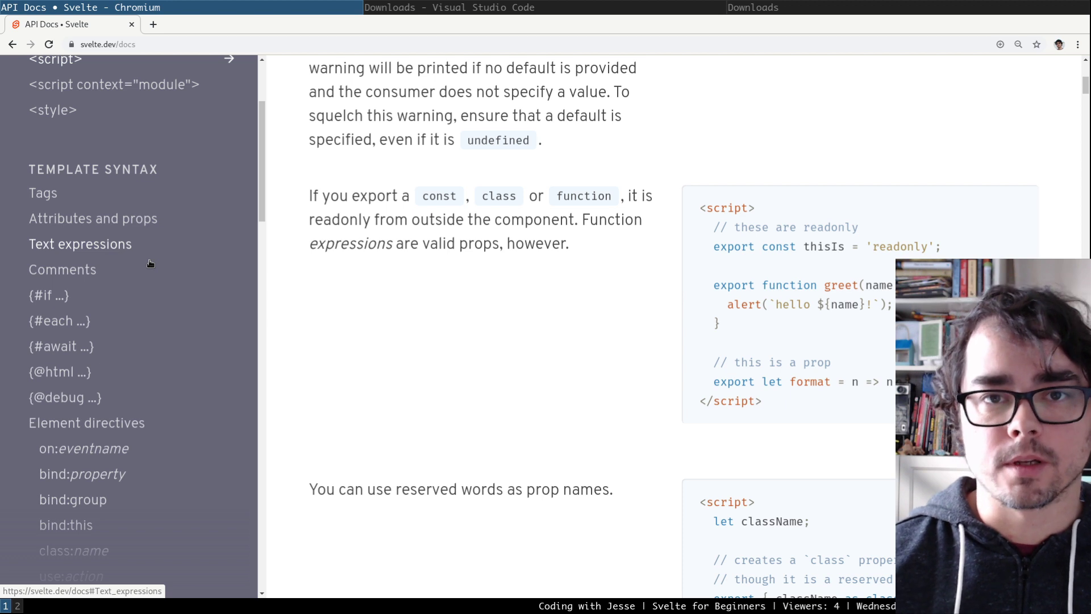
{"action": "scroll", "coordinate": [252, 245], "scroll_direction": "up", "scroll_amount": 2}
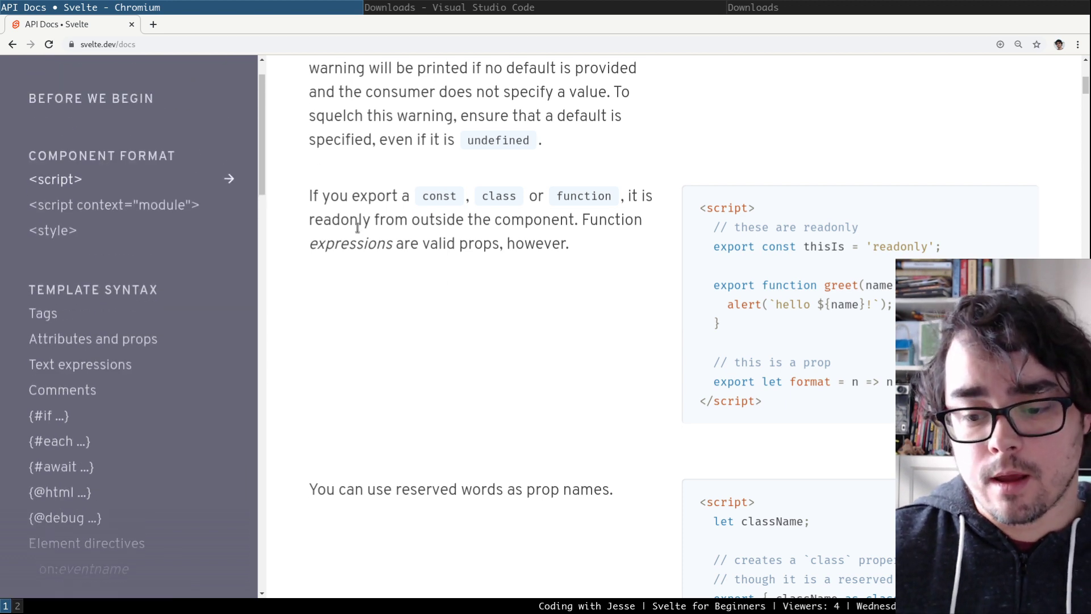
{"action": "scroll", "coordinate": [220, 251], "scroll_direction": "down", "scroll_amount": 3}
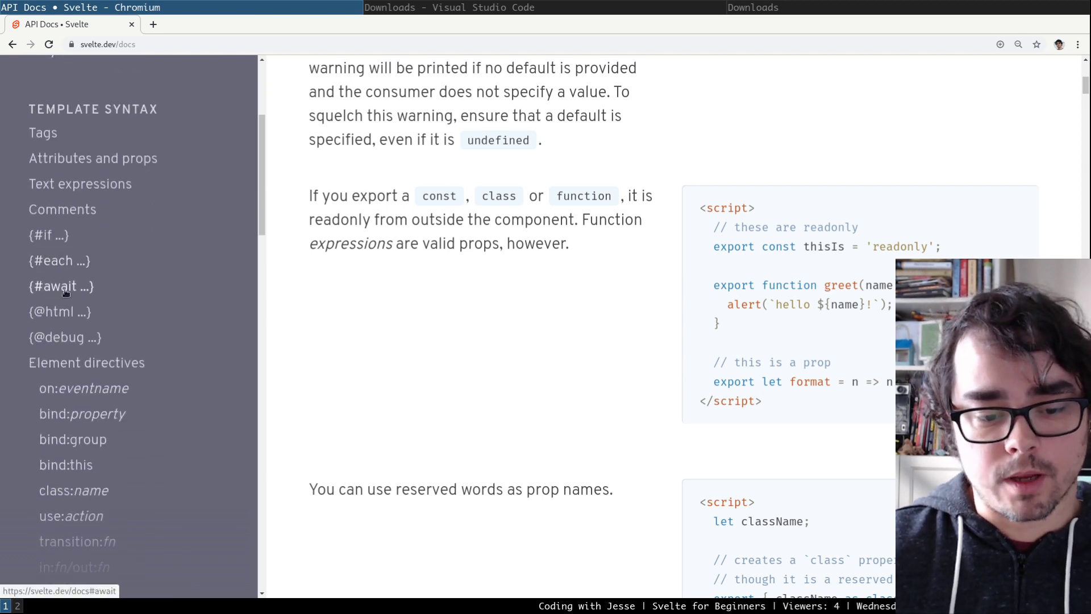
{"action": "scroll", "coordinate": [114, 279], "scroll_direction": "down", "scroll_amount": 1}
Jump to the {#await ...} block section, then return to the Before We Begin introduction.
{"action": "left_click", "coordinate": [60, 227]}
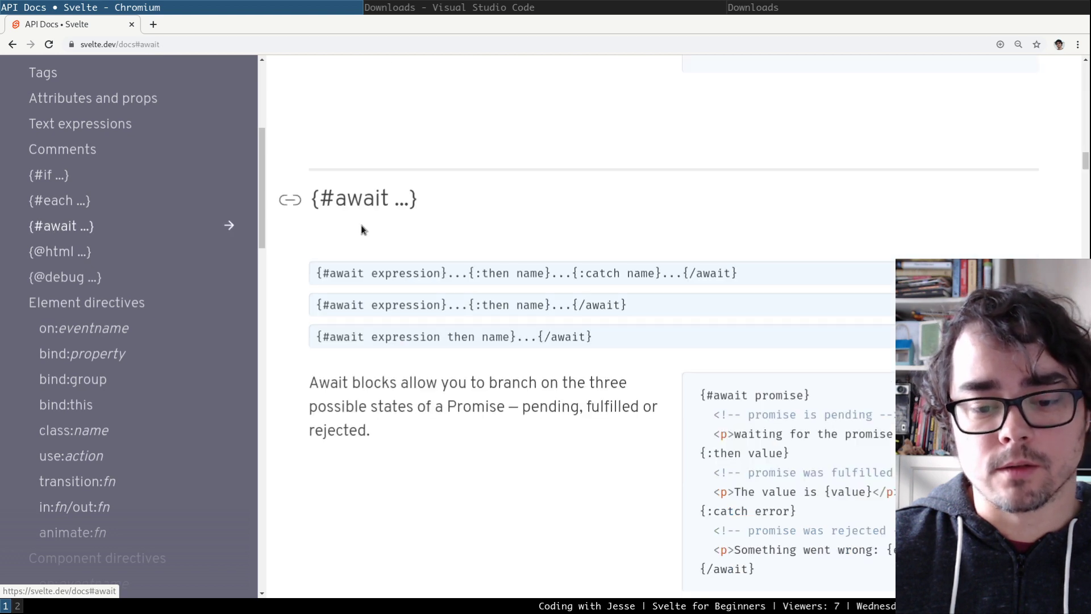
{"action": "scroll", "coordinate": [775, 306], "scroll_direction": "down", "scroll_amount": 3}
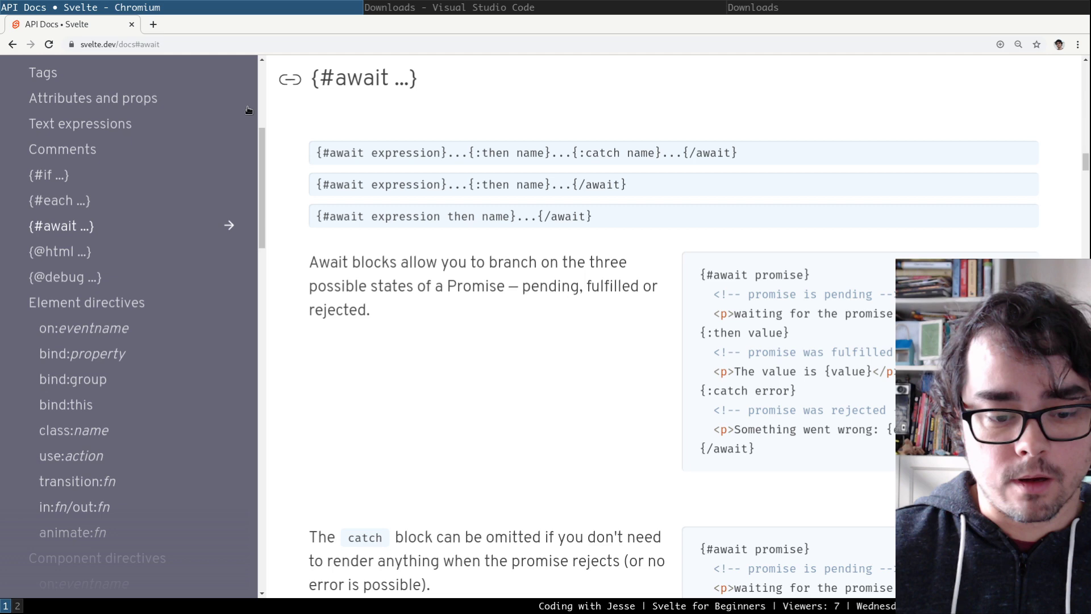
{"action": "scroll", "coordinate": [152, 348], "scroll_direction": "down", "scroll_amount": 1}
{"action": "scroll", "coordinate": [152, 348], "scroll_direction": "down", "scroll_amount": 15}
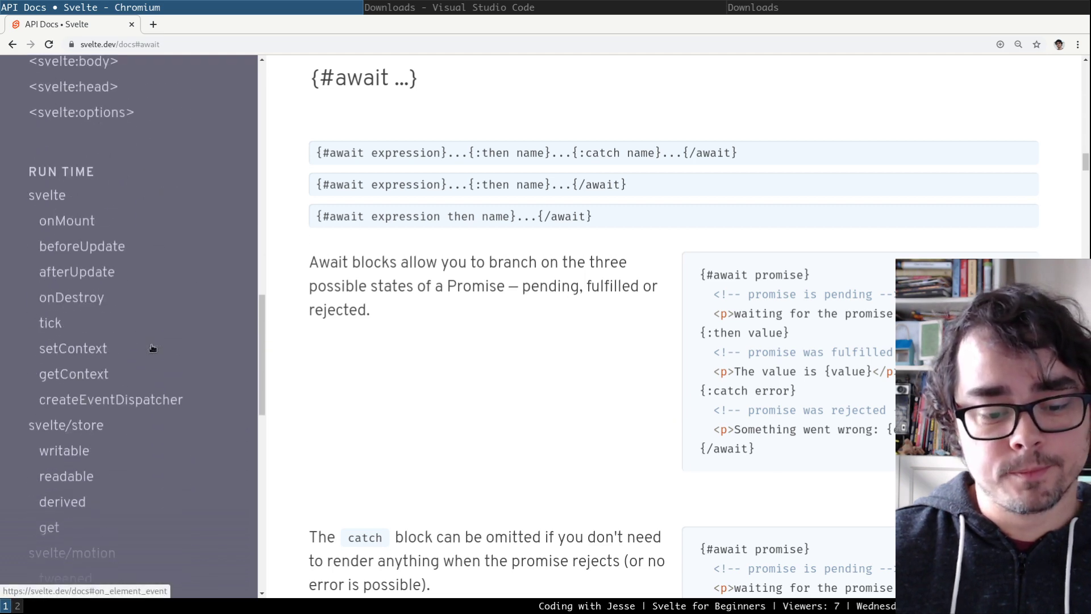
{"action": "scroll", "coordinate": [152, 347], "scroll_direction": "down", "scroll_amount": 10}
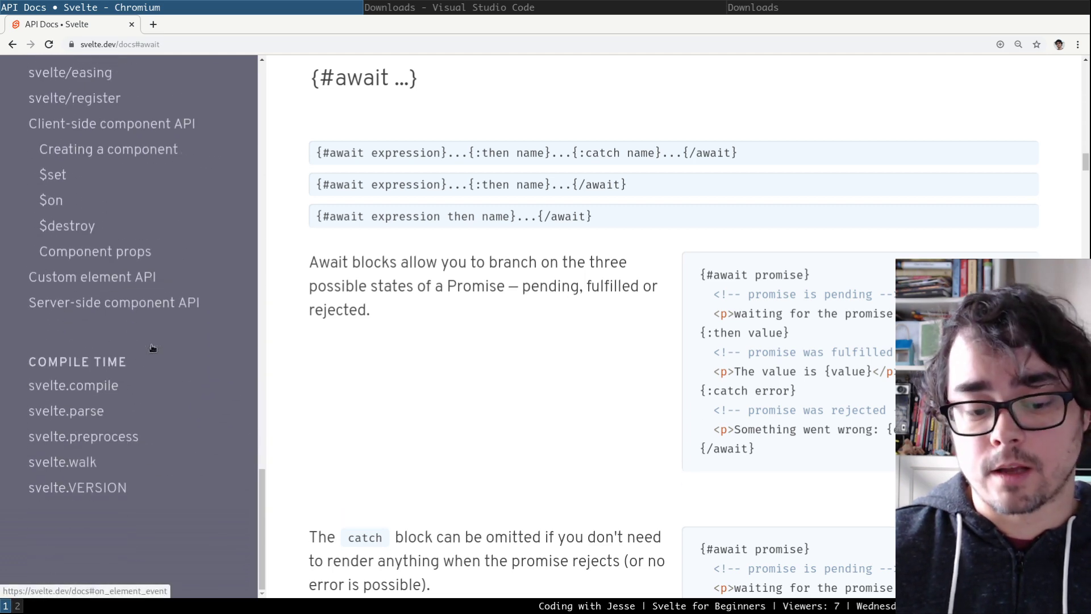
{"action": "scroll", "coordinate": [250, 500], "scroll_direction": "up", "scroll_amount": 20}
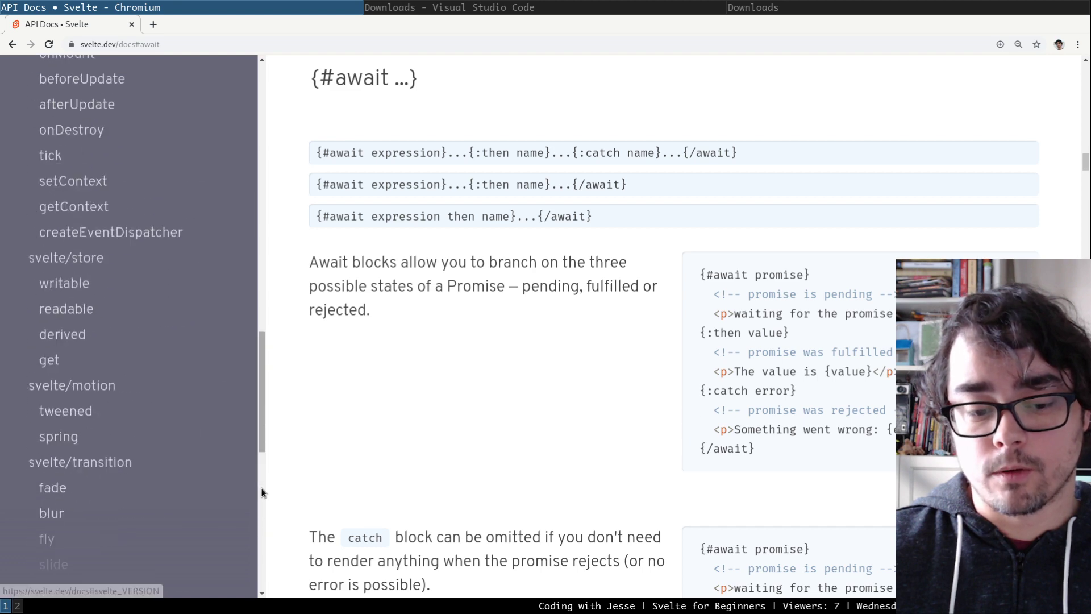
{"action": "left_click_drag", "start_coordinate": [261, 193], "coordinate": [238, 121]}
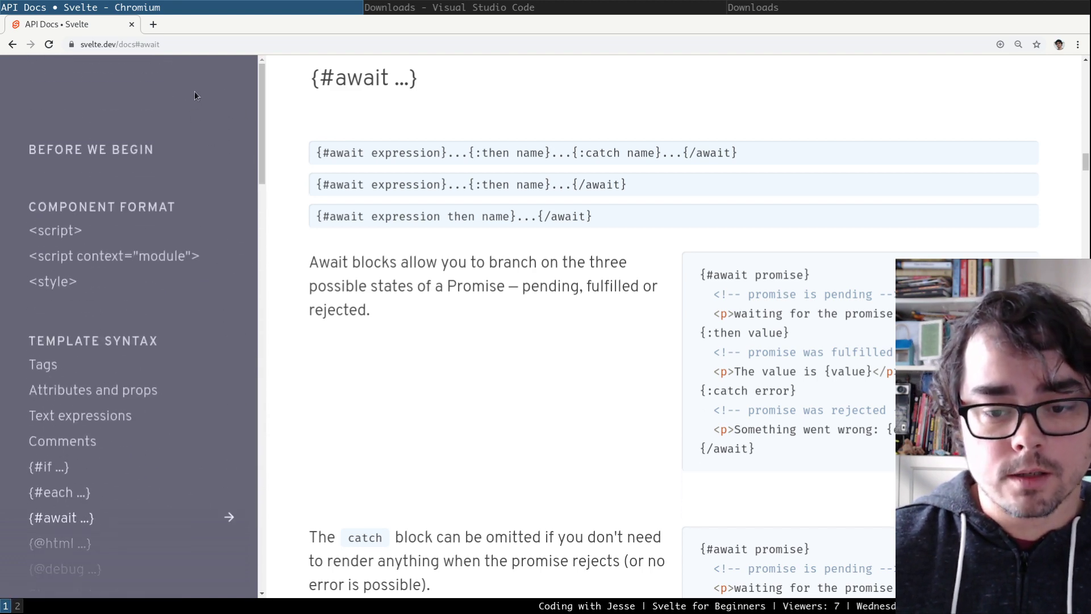
{"action": "left_click_drag", "start_coordinate": [1085, 163], "coordinate": [1035, 71]}
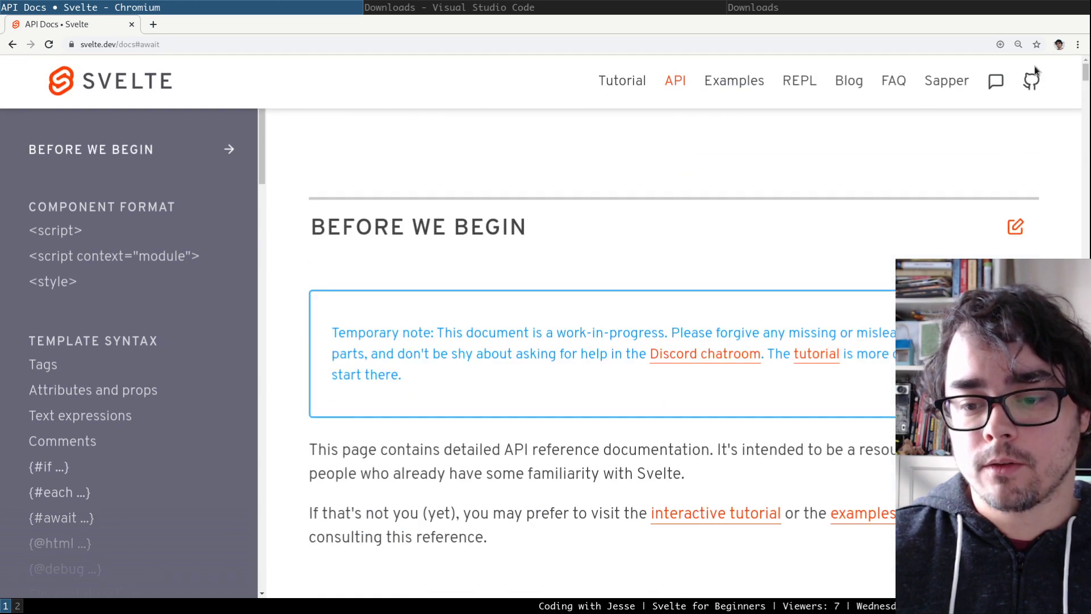
Return to the Introduction / Basics lesson and browse the chapter dropdown without switching lessons.
{"action": "left_click", "coordinate": [619, 84]}
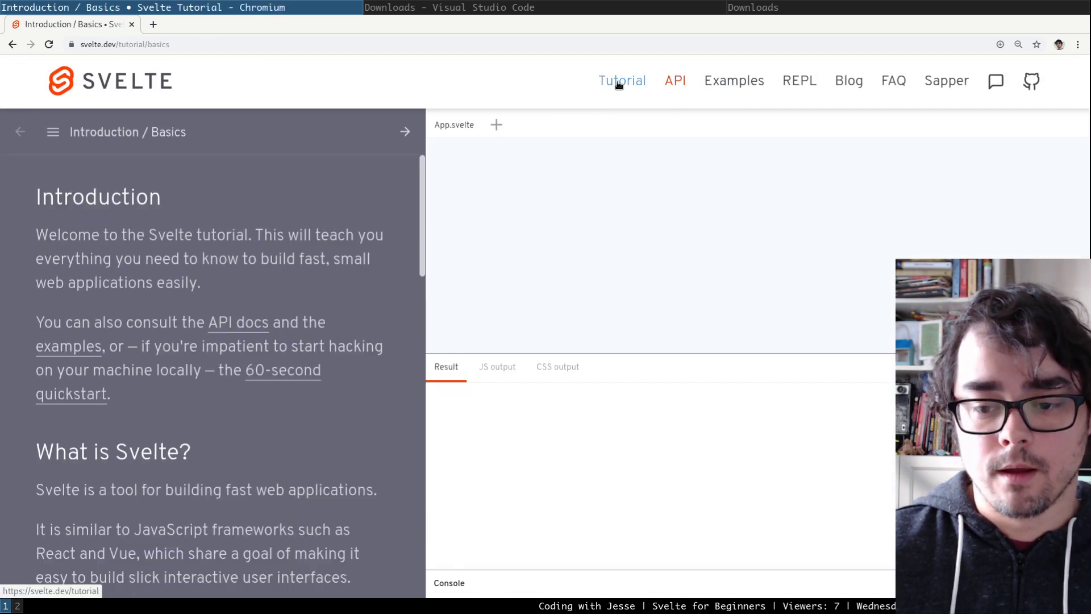
{"action": "left_click", "coordinate": [149, 136]}
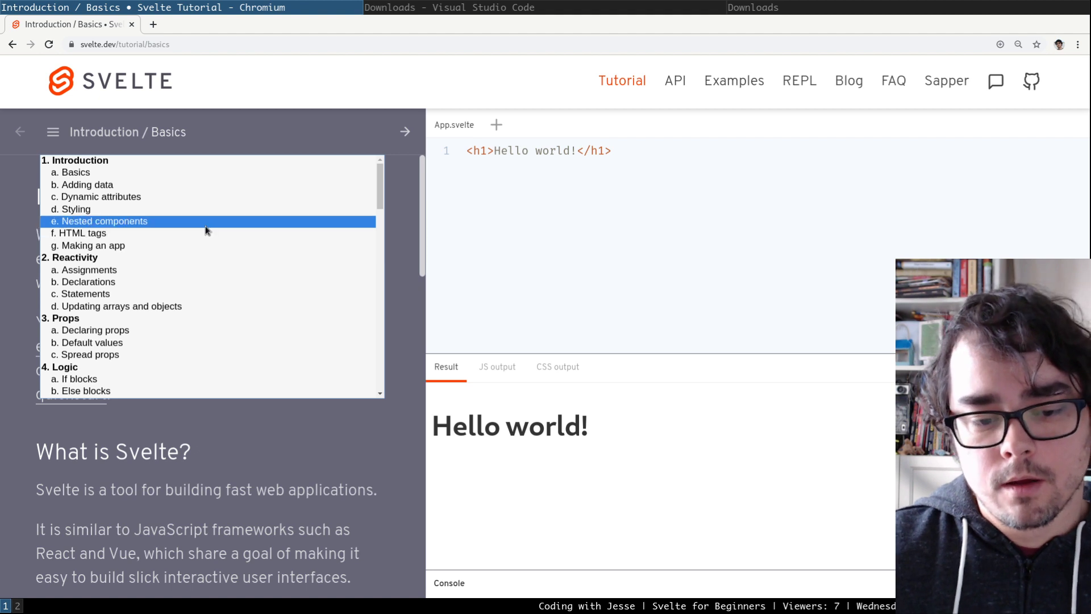
{"action": "scroll", "coordinate": [206, 226], "scroll_direction": "down", "scroll_amount": 13}
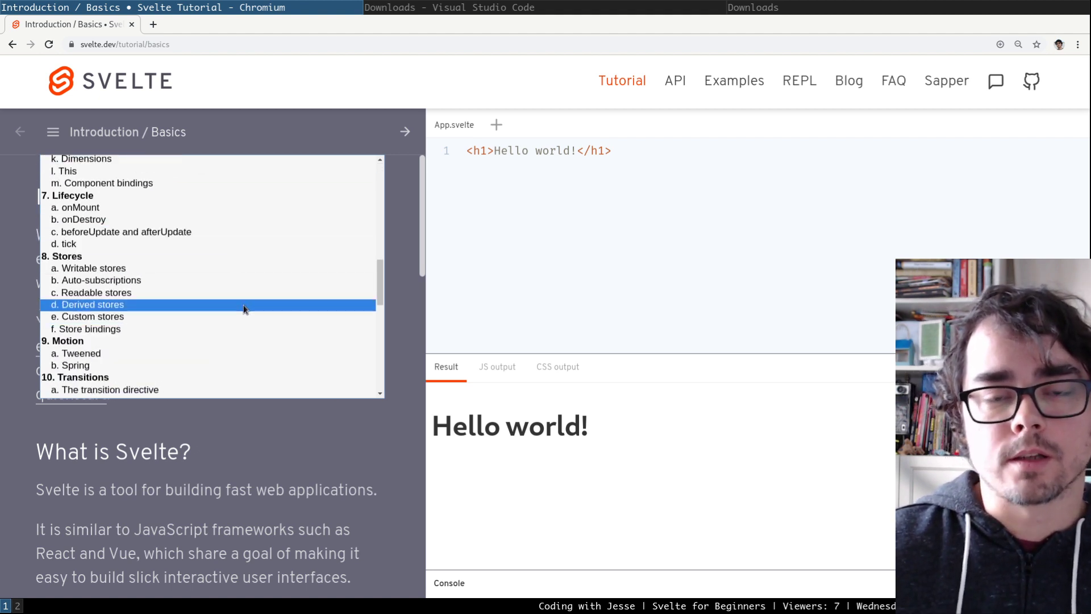
{"action": "scroll", "coordinate": [243, 309], "scroll_direction": "down", "scroll_amount": 10}
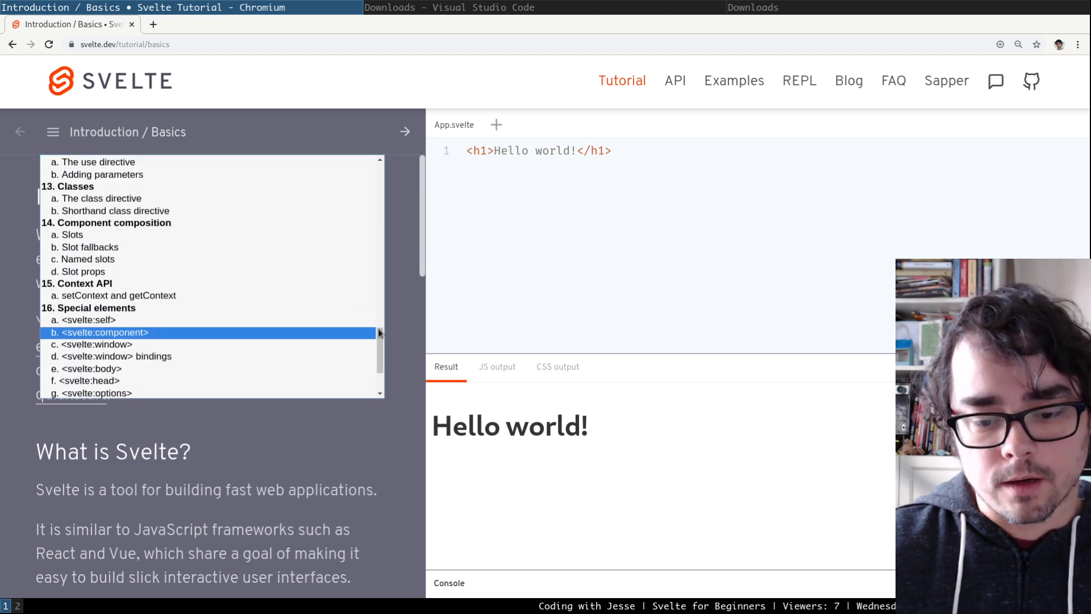
{"action": "left_click_drag", "start_coordinate": [382, 346], "coordinate": [372, 204]}
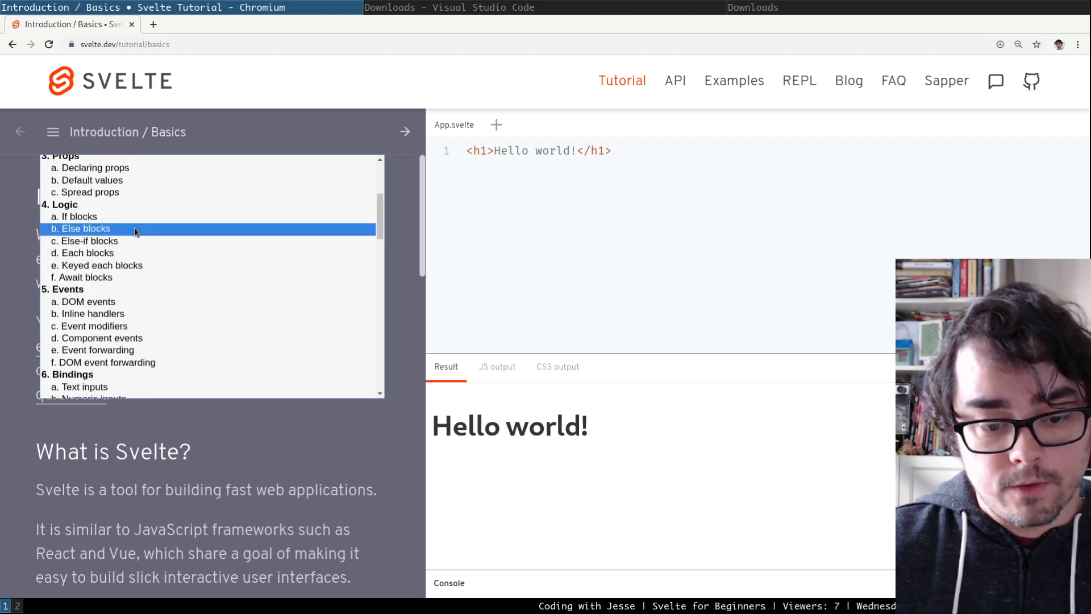
{"action": "scroll", "coordinate": [121, 216], "scroll_direction": "up", "scroll_amount": 3}
{"action": "scroll", "coordinate": [120, 218], "scroll_direction": "up", "scroll_amount": 2}
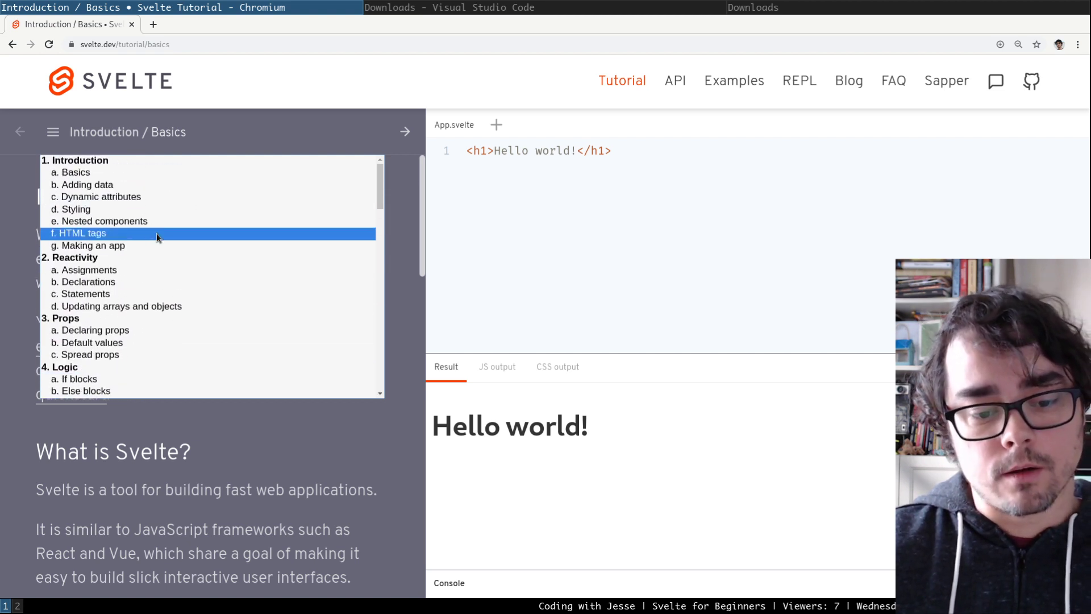
{"action": "left_click", "coordinate": [413, 89]}
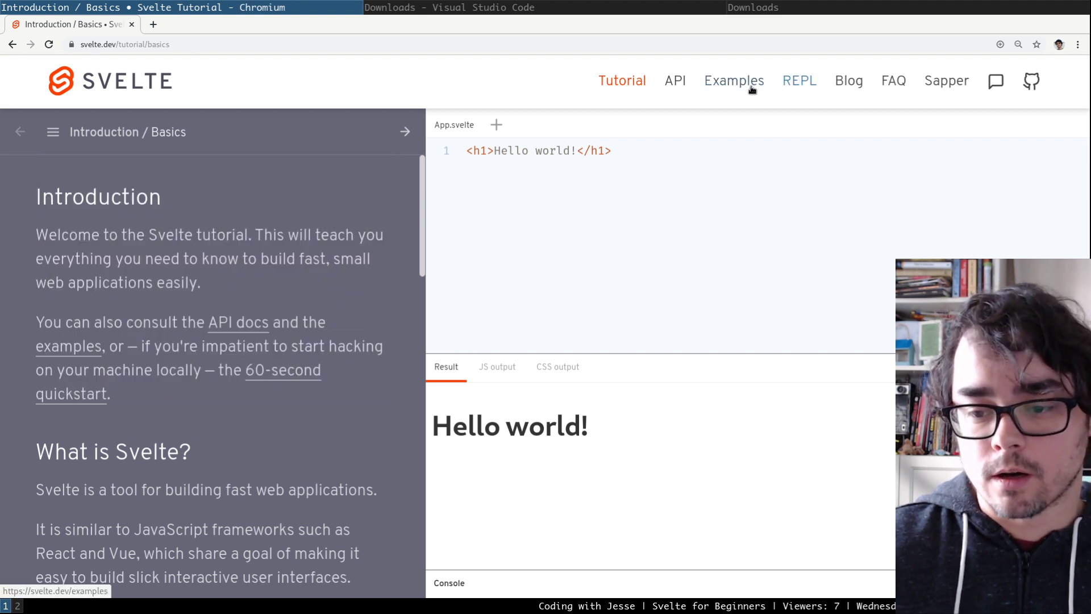
Open the Examples collection and load the Dynamic attributes example.
{"action": "left_click", "coordinate": [720, 85]}
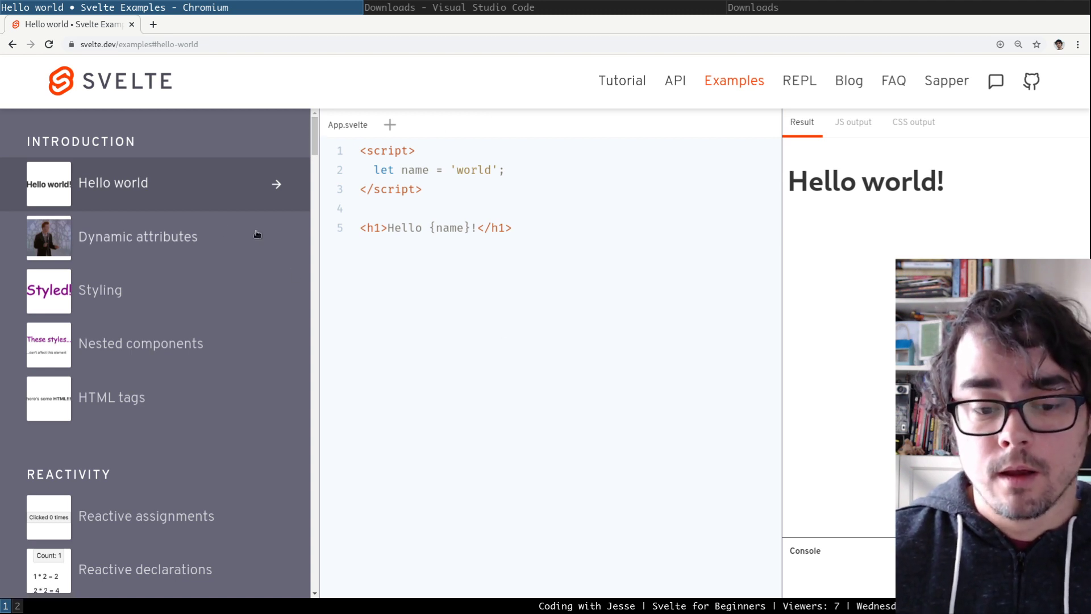
{"action": "scroll", "coordinate": [222, 242], "scroll_direction": "down", "scroll_amount": 4}
{"action": "scroll", "coordinate": [223, 243], "scroll_direction": "up", "scroll_amount": 4}
{"action": "left_click", "coordinate": [165, 238]}
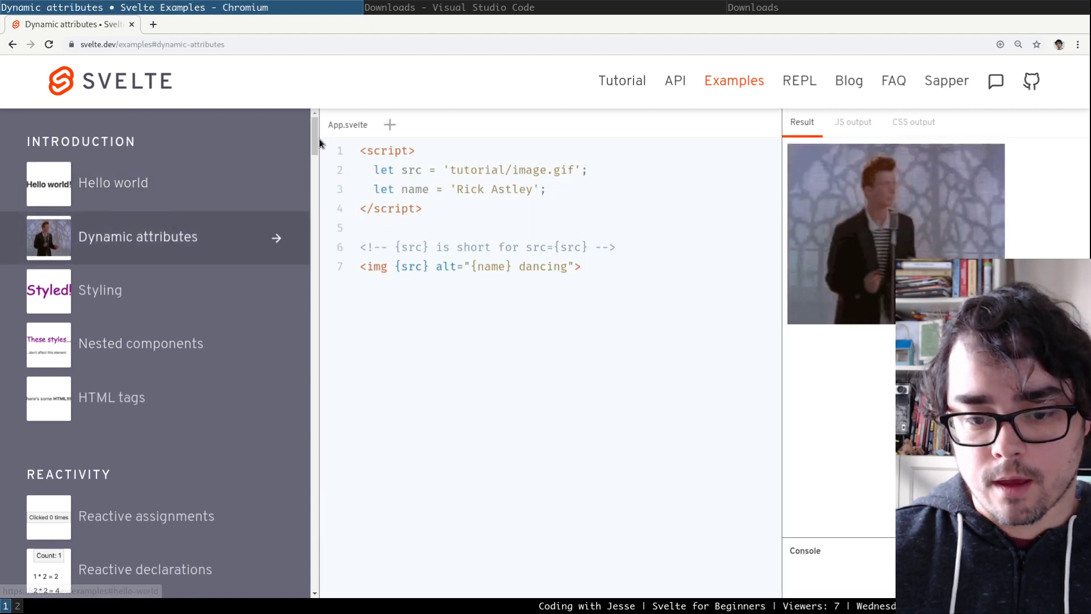
{"action": "left_click_drag", "start_coordinate": [313, 140], "coordinate": [311, 265]}
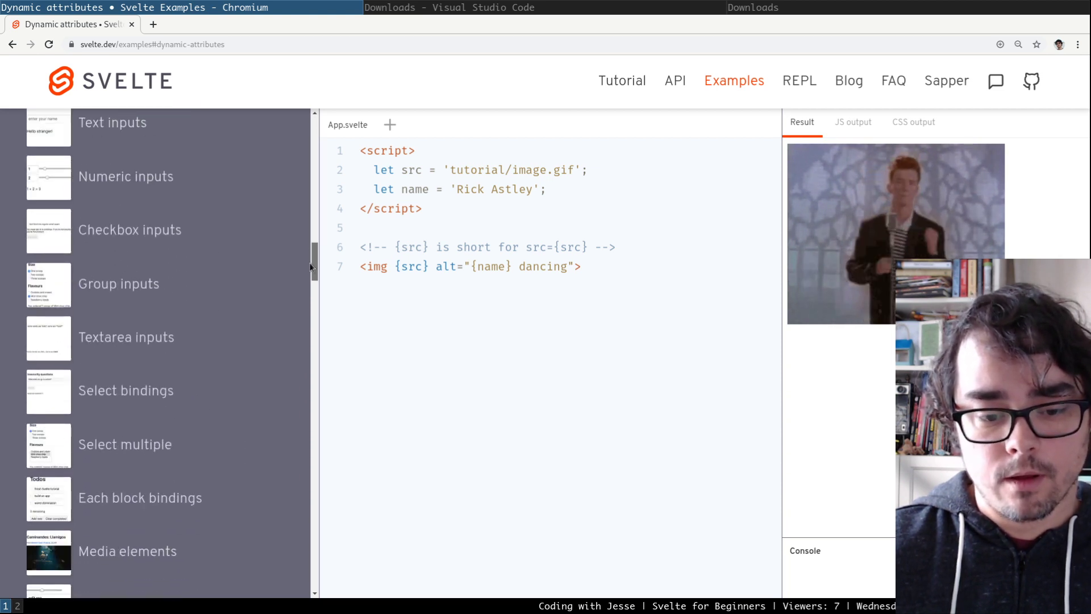
Load the Checkbox inputs example and highlight bind:checked={yes} and the let yes = false declaration.
{"action": "left_click", "coordinate": [116, 232]}
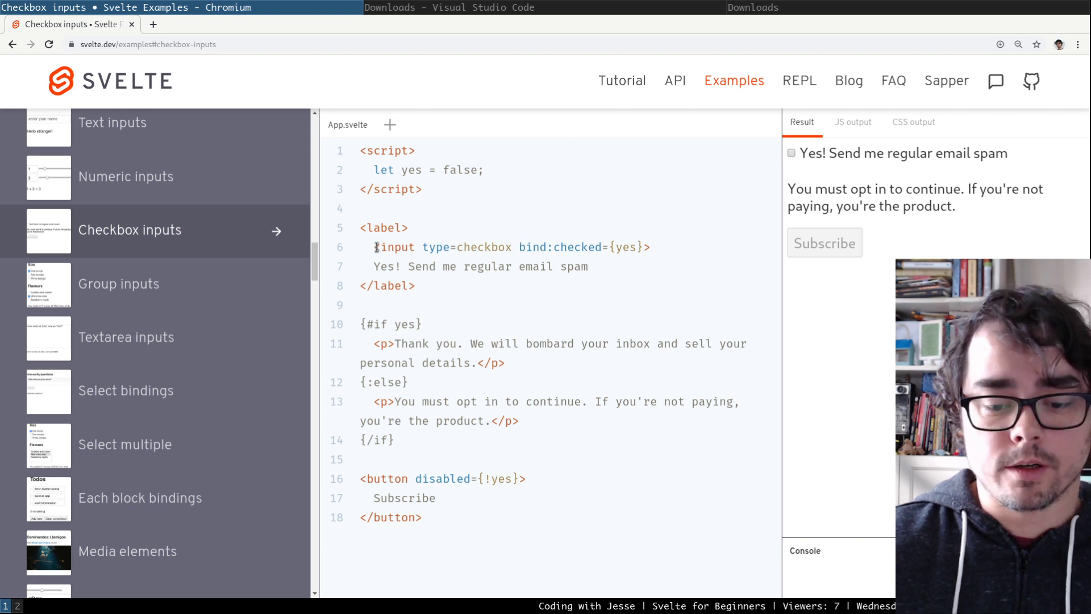
{"action": "left_click_drag", "start_coordinate": [376, 247], "coordinate": [651, 247]}
{"action": "left_click", "coordinate": [651, 247]}
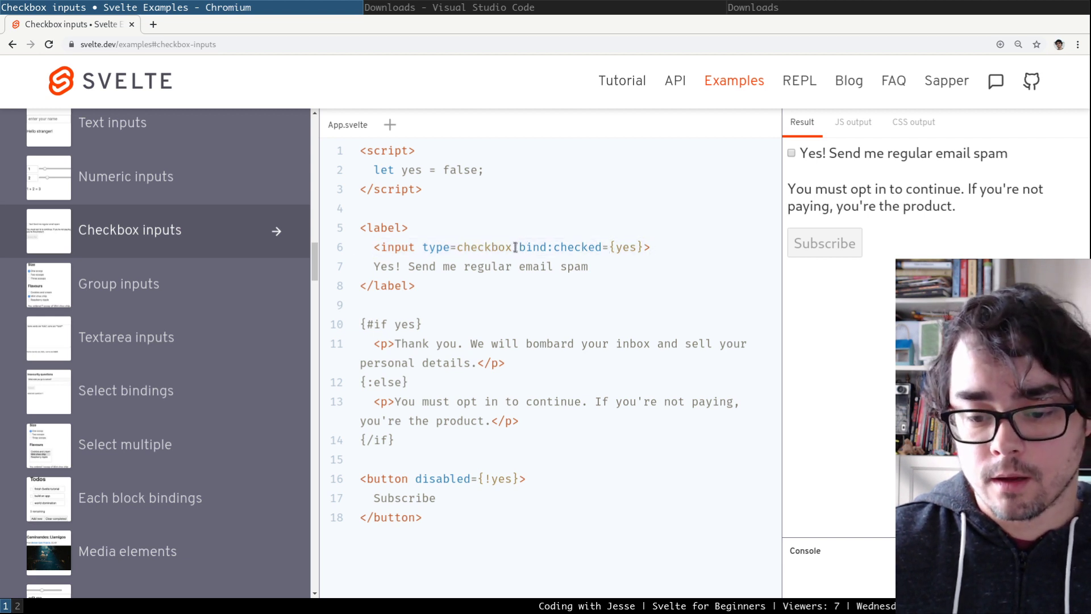
{"action": "left_click_drag", "start_coordinate": [517, 247], "coordinate": [643, 247]}
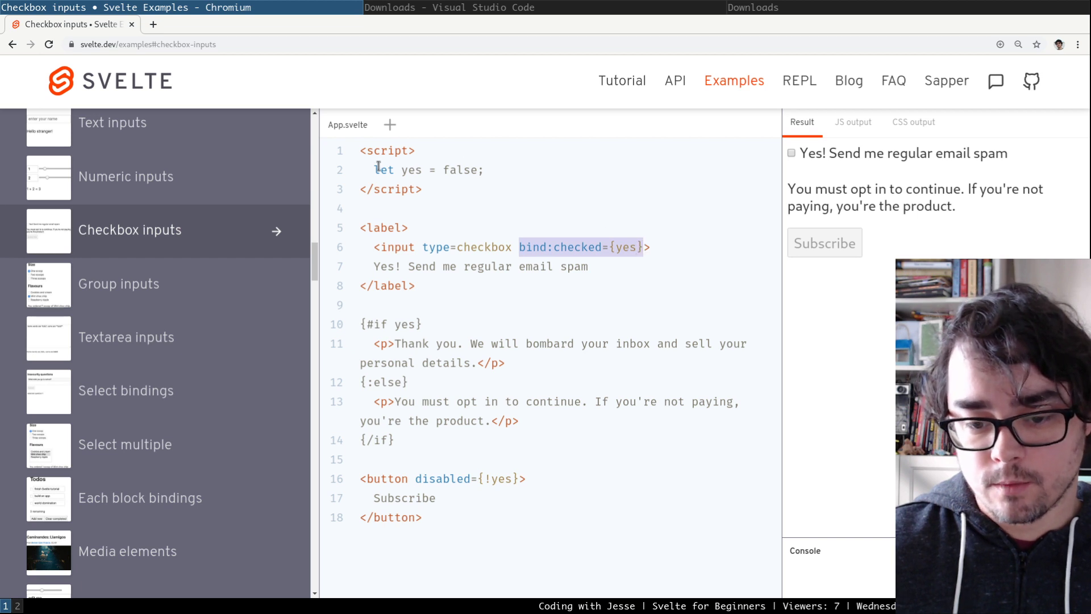
{"action": "left_click_drag", "start_coordinate": [375, 170], "coordinate": [510, 170]}
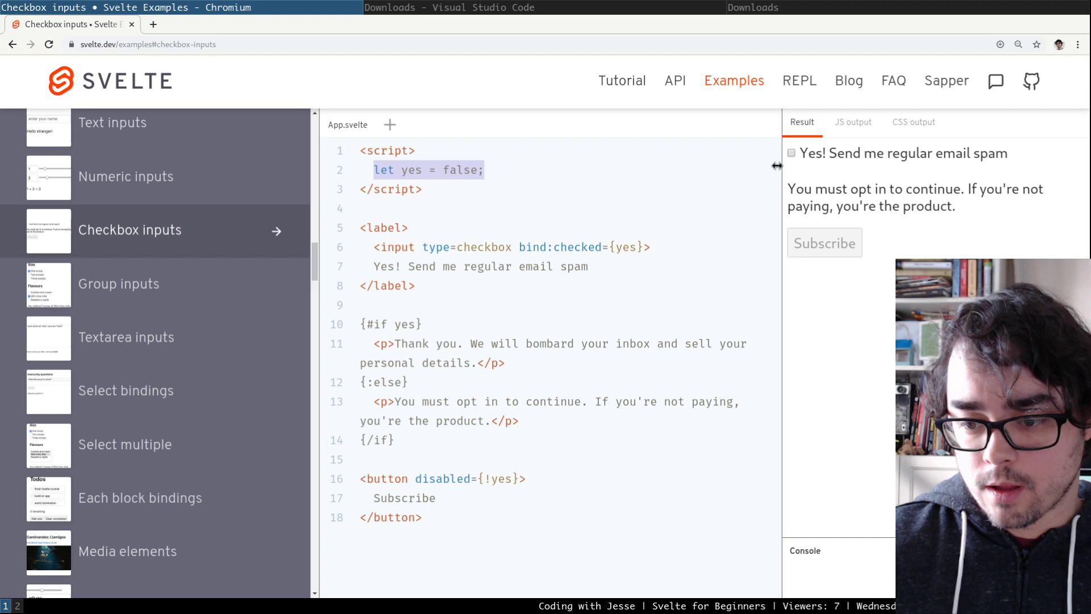
Toggle the result's checkbox to switch the opt-in message and the Subscribe button.
{"action": "left_click", "coordinate": [792, 153]}
{"action": "left_click", "coordinate": [792, 154]}
{"action": "left_click", "coordinate": [792, 154]}
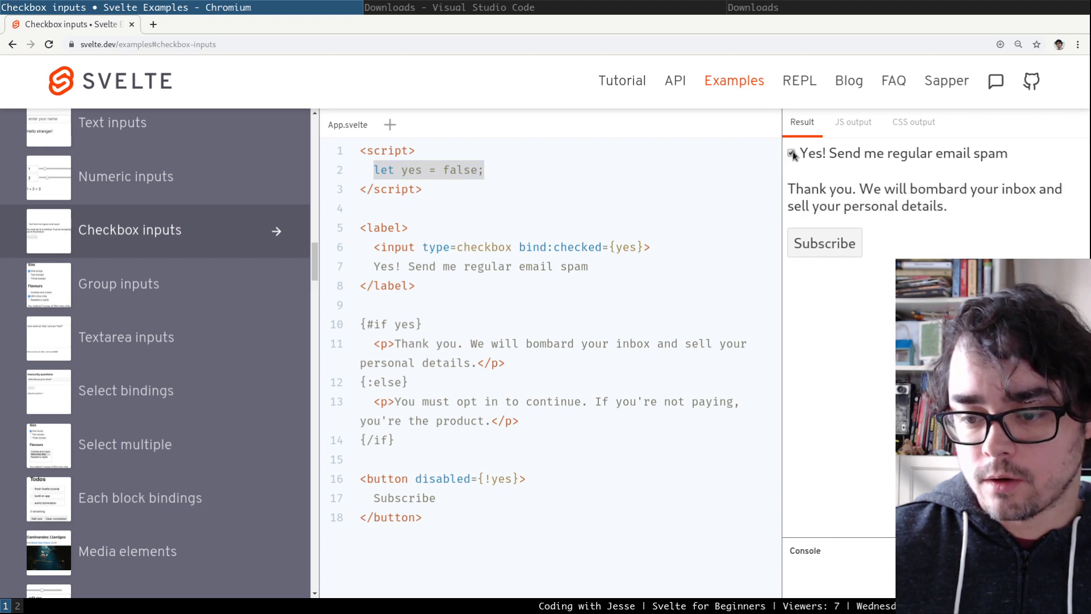
{"action": "left_click", "coordinate": [792, 154]}
{"action": "scroll", "coordinate": [153, 341], "scroll_direction": "down", "scroll_amount": 15}
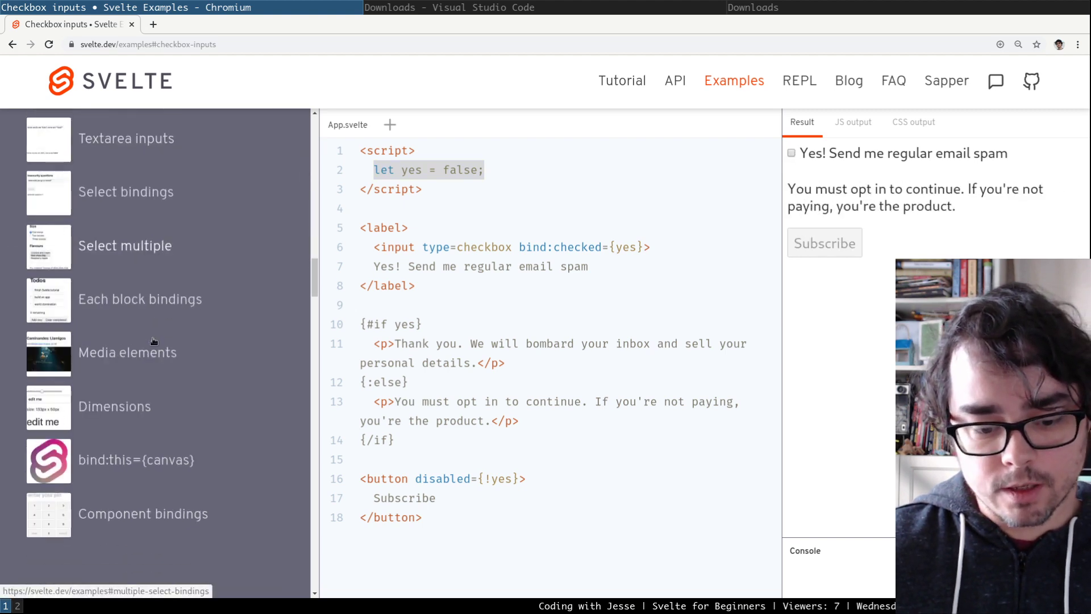
{"action": "scroll", "coordinate": [152, 341], "scroll_direction": "down", "scroll_amount": 14}
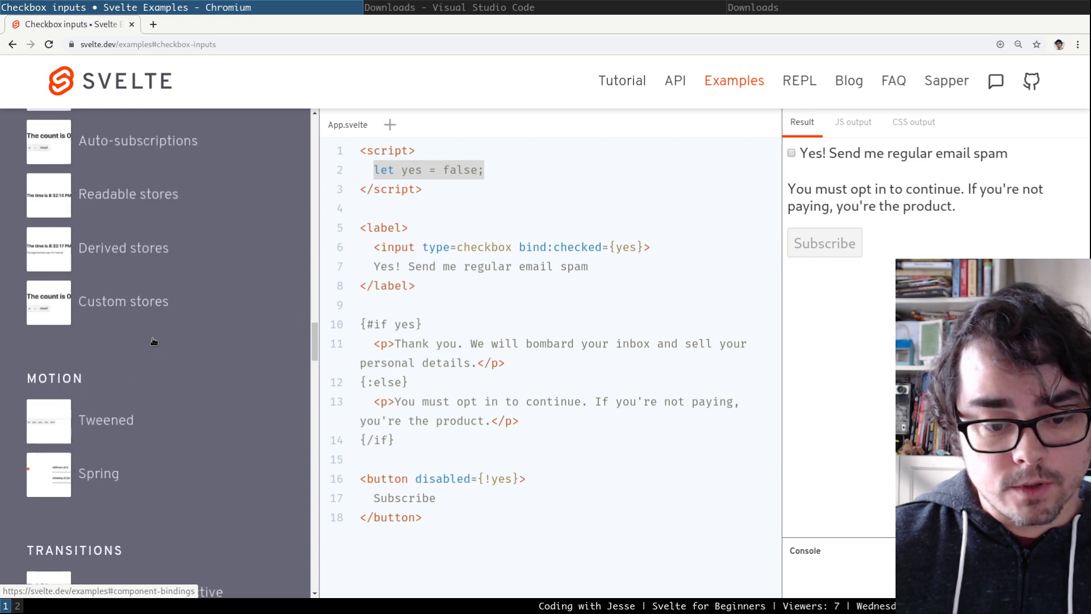
{"action": "scroll", "coordinate": [152, 341], "scroll_direction": "down", "scroll_amount": 8}
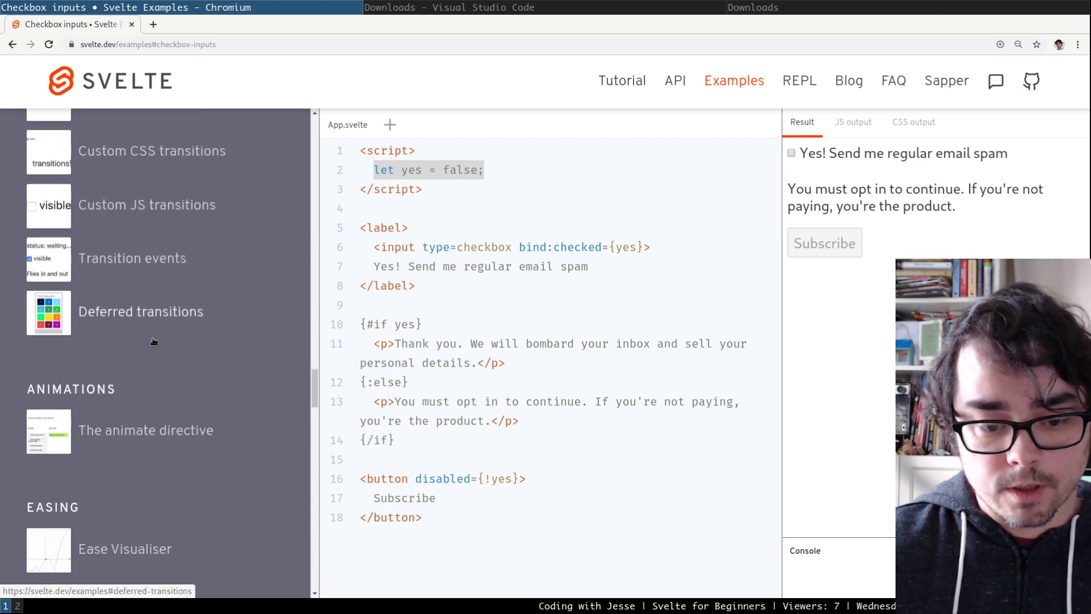
{"action": "scroll", "coordinate": [153, 341], "scroll_direction": "down", "scroll_amount": 1}
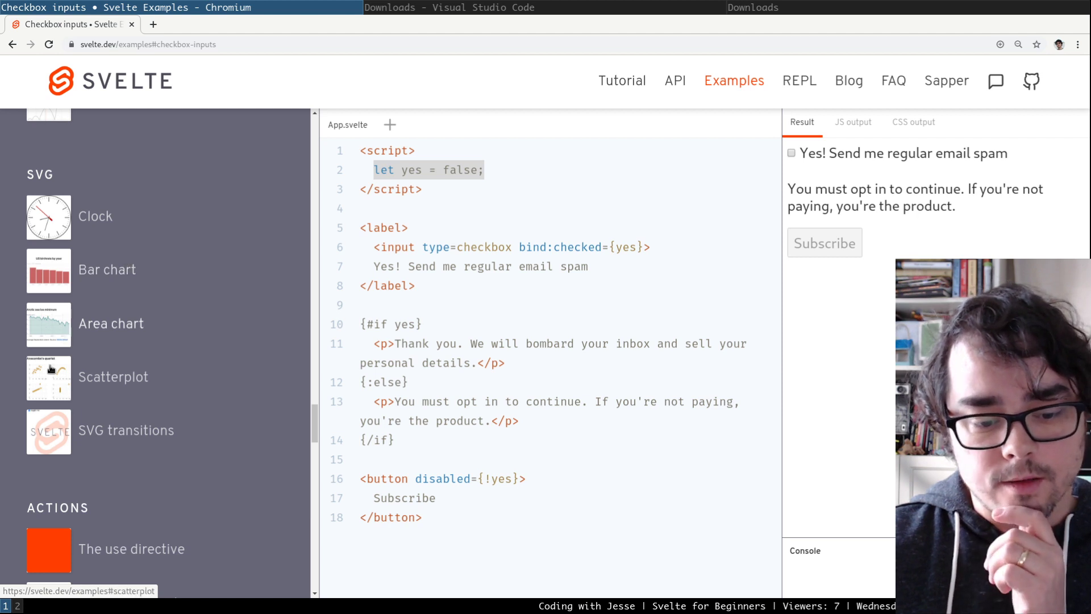
Load the Scatterplot example and review the svg y-axis markup in Scatterplot.svelte.
{"action": "left_click", "coordinate": [50, 384]}
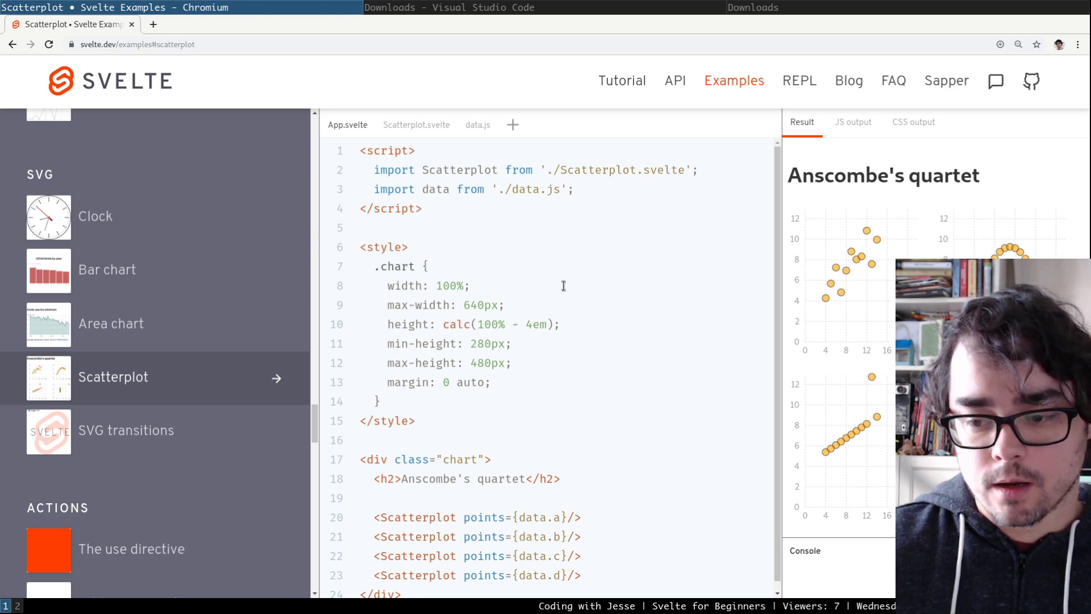
{"action": "left_click", "coordinate": [420, 126]}
{"action": "scroll", "coordinate": [519, 299], "scroll_direction": "down", "scroll_amount": 10}
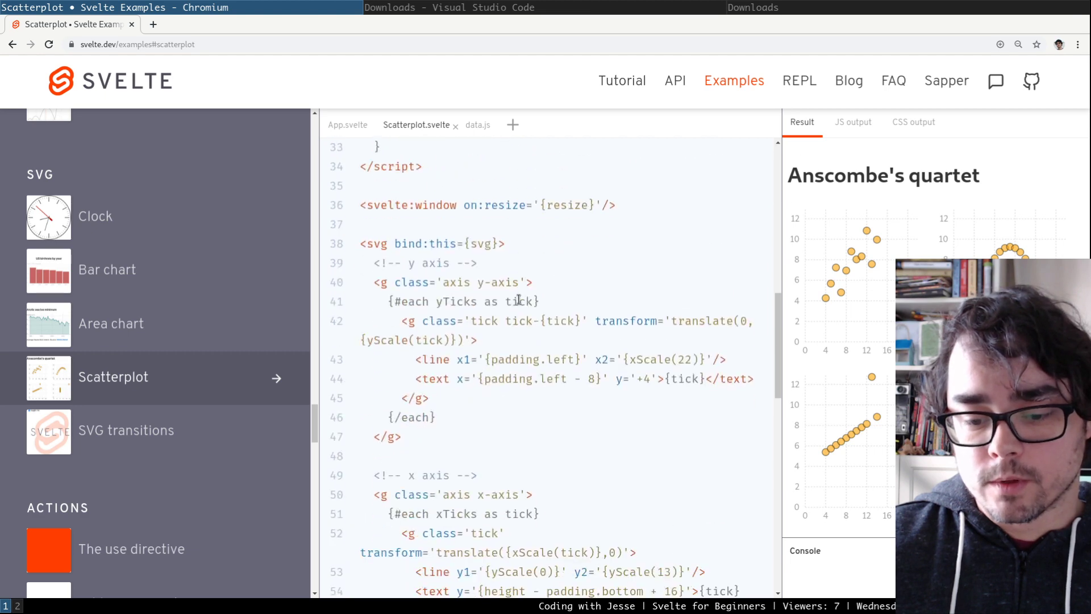
{"action": "scroll", "coordinate": [519, 292], "scroll_direction": "down", "scroll_amount": 1}
{"action": "scroll", "coordinate": [519, 287], "scroll_direction": "up", "scroll_amount": 1}
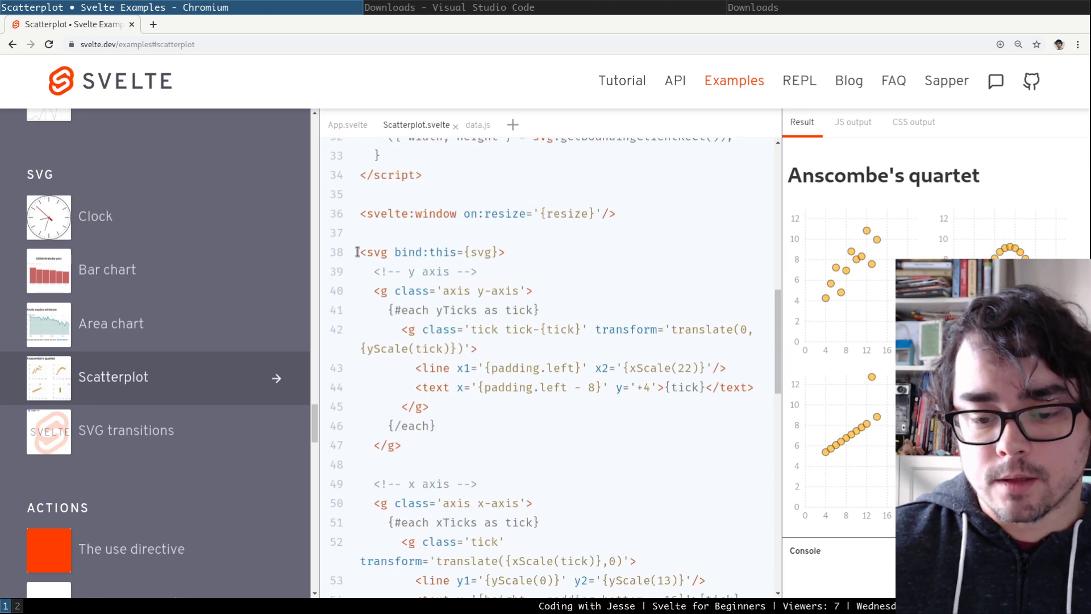
{"action": "left_click_drag", "start_coordinate": [357, 252], "coordinate": [462, 451]}
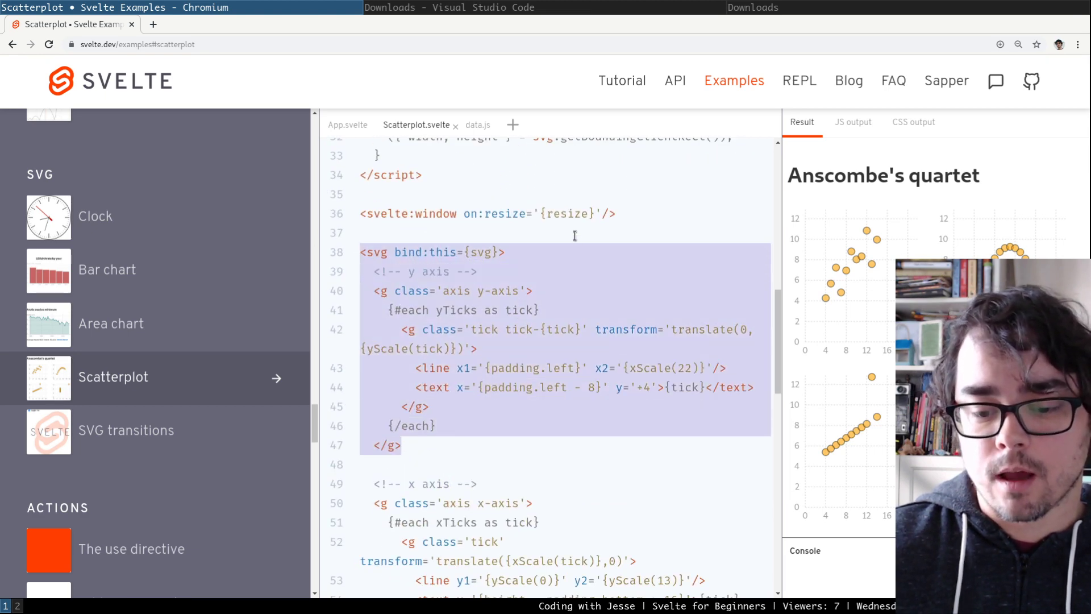
{"action": "scroll", "coordinate": [575, 235], "scroll_direction": "down", "scroll_amount": 10}
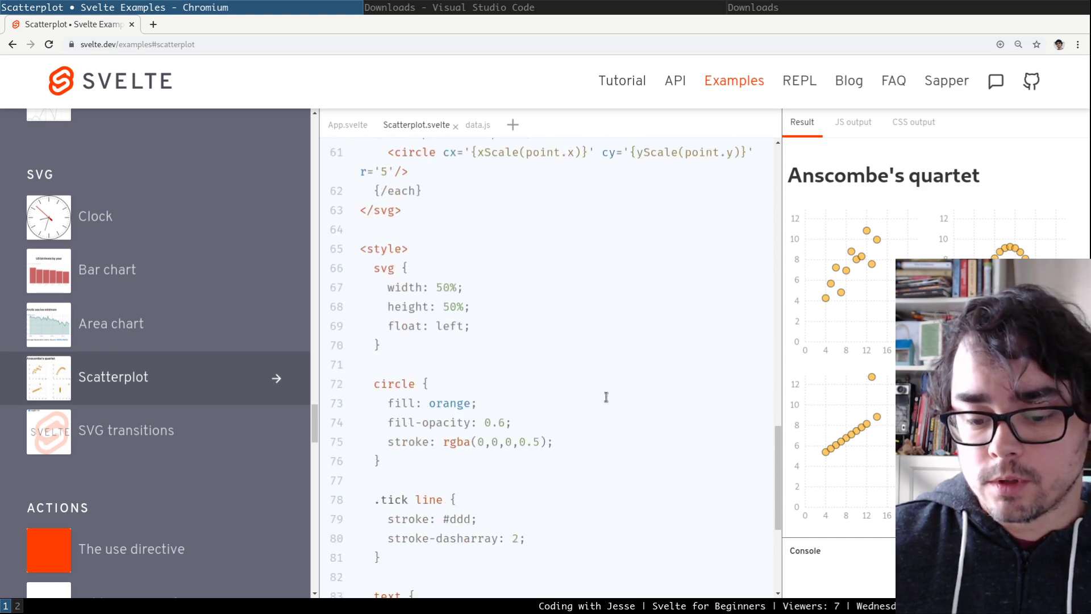
{"action": "scroll", "coordinate": [535, 368], "scroll_direction": "up", "scroll_amount": 6}
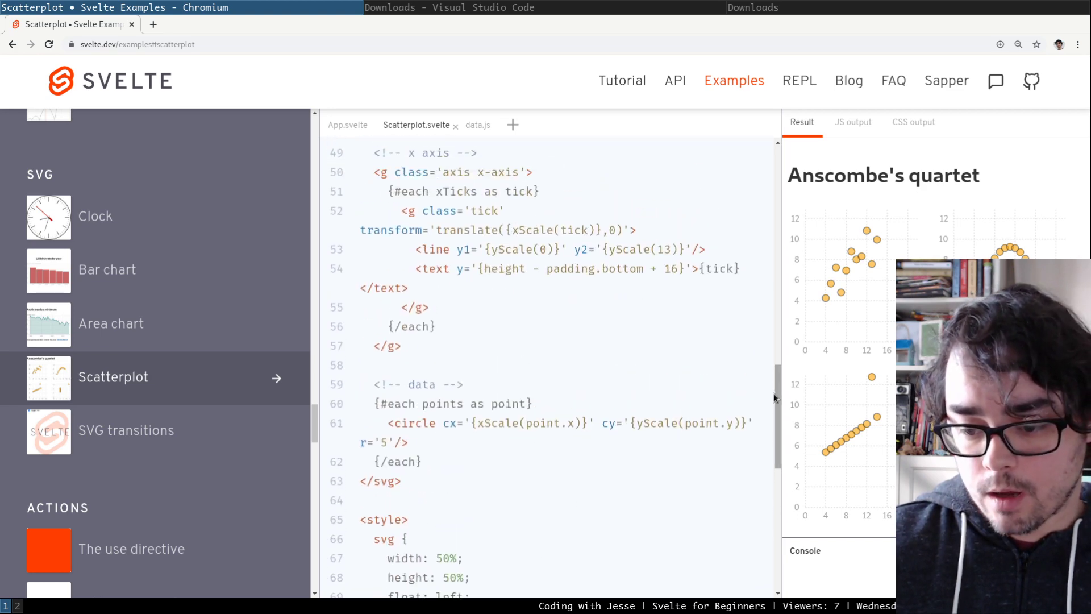
{"action": "left_click_drag", "start_coordinate": [776, 391], "coordinate": [727, 162]}
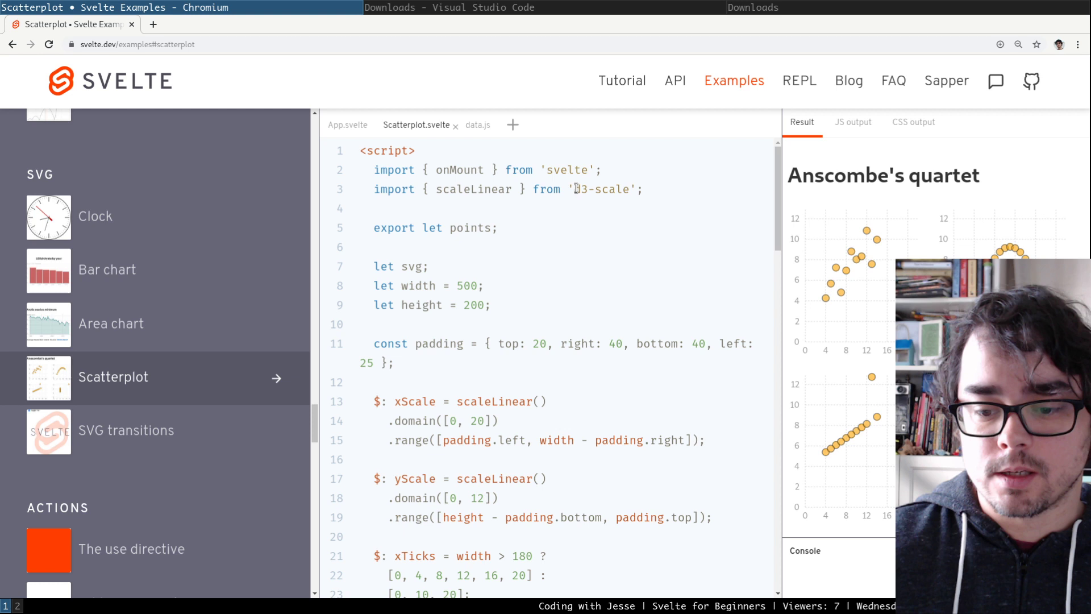
Highlight the d3-scale import and the circle element line in Scatterplot.svelte.
{"action": "left_click_drag", "start_coordinate": [577, 188], "coordinate": [627, 189]}
{"action": "left_click", "coordinate": [400, 202]}
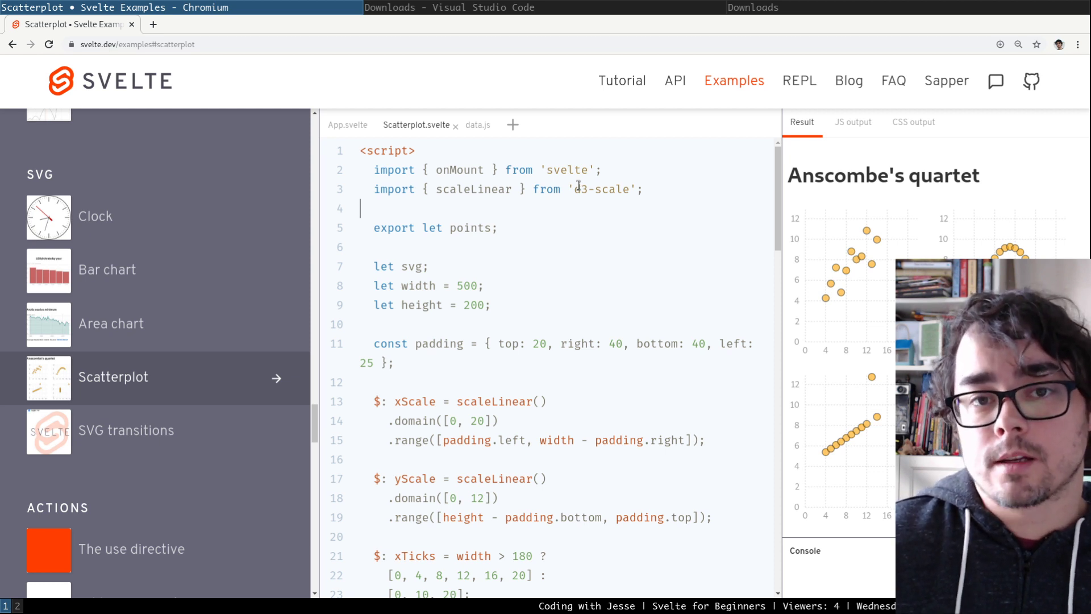
{"action": "left_click_drag", "start_coordinate": [577, 188], "coordinate": [632, 188]}
{"action": "left_click", "coordinate": [597, 207]}
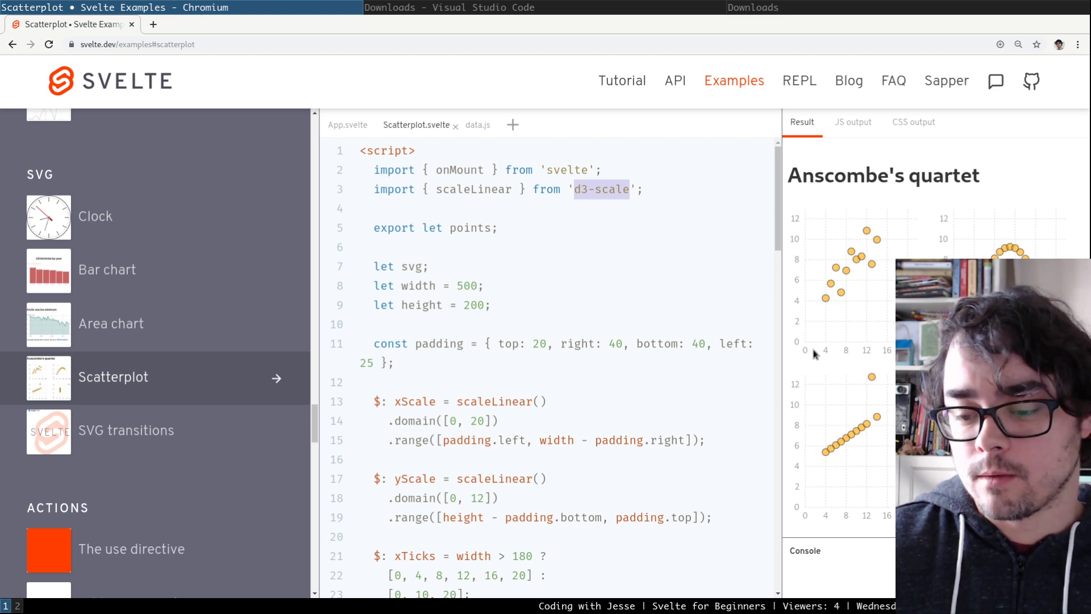
{"action": "left_click_drag", "start_coordinate": [776, 185], "coordinate": [785, 354]}
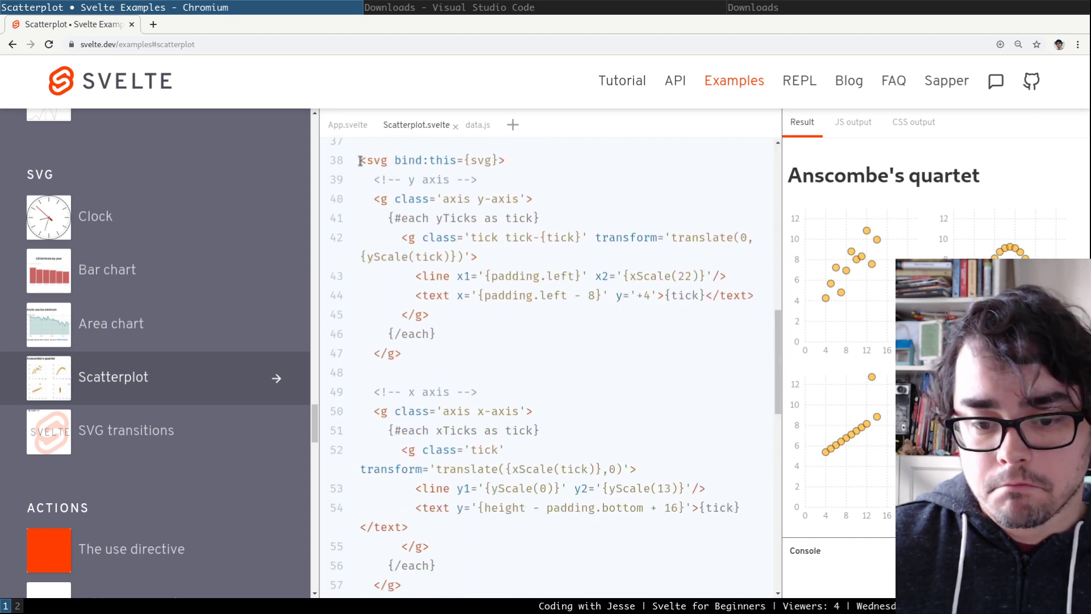
{"action": "left_click_drag", "start_coordinate": [359, 161], "coordinate": [459, 355]}
{"action": "scroll", "coordinate": [459, 355], "scroll_direction": "down", "scroll_amount": 3}
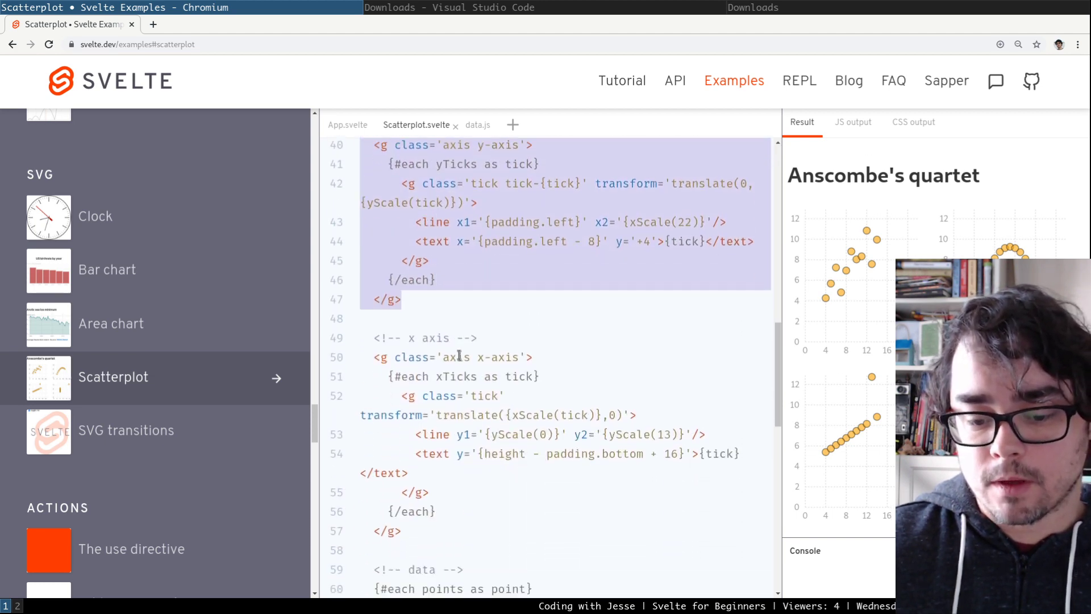
{"action": "scroll", "coordinate": [459, 355], "scroll_direction": "down", "scroll_amount": 2}
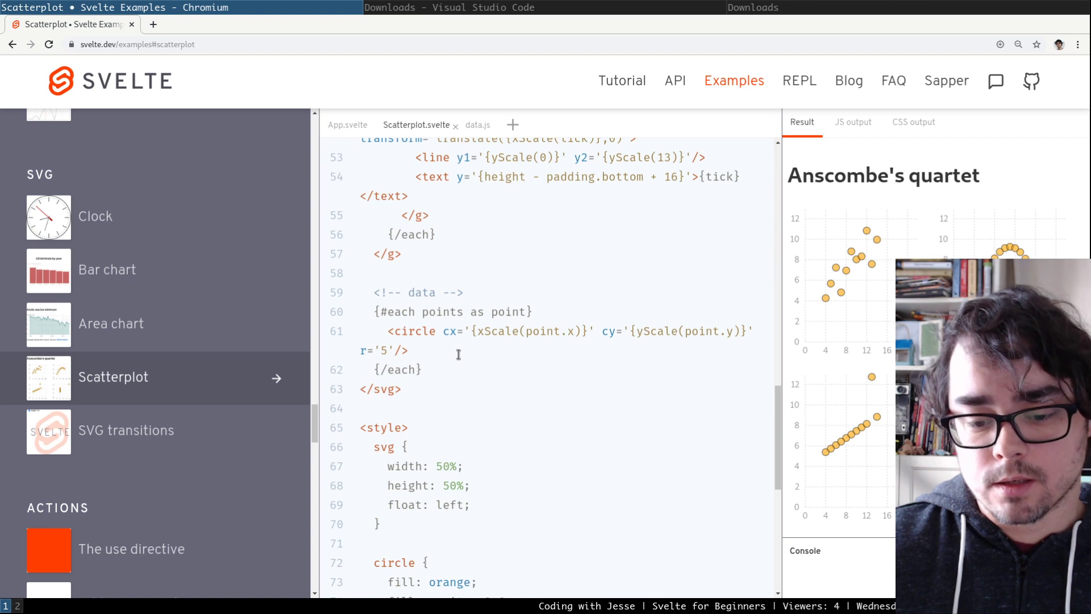
{"action": "triple_click", "coordinate": [407, 333]}
{"action": "left_click", "coordinate": [420, 384]}
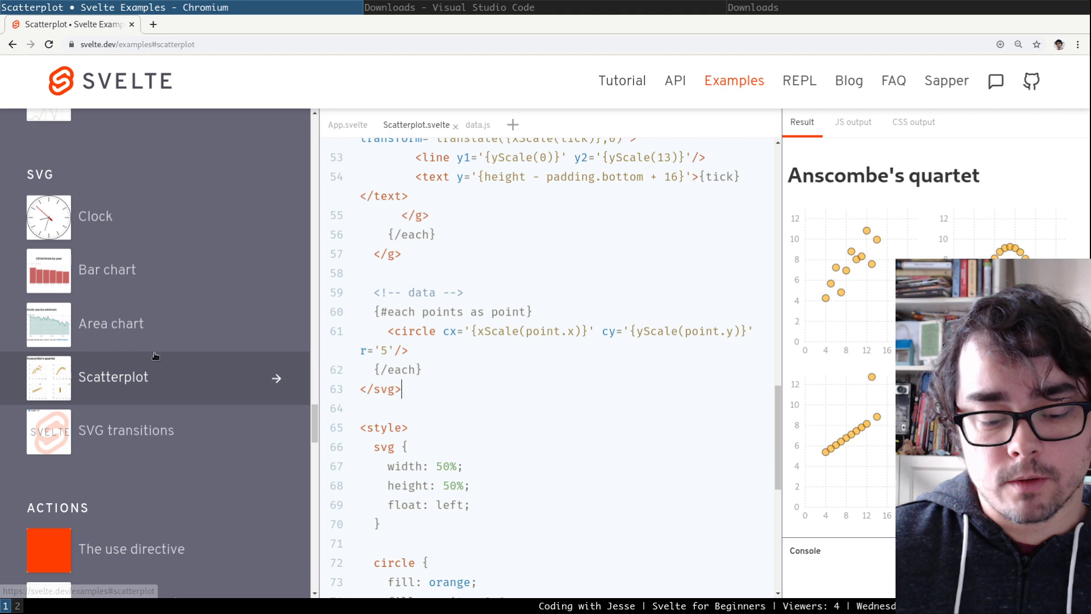
{"action": "scroll", "coordinate": [142, 398], "scroll_direction": "down", "scroll_amount": 8}
Load the Modal example and test opening and closing the modal in the result.
{"action": "scroll", "coordinate": [158, 437], "scroll_direction": "down", "scroll_amount": 6}
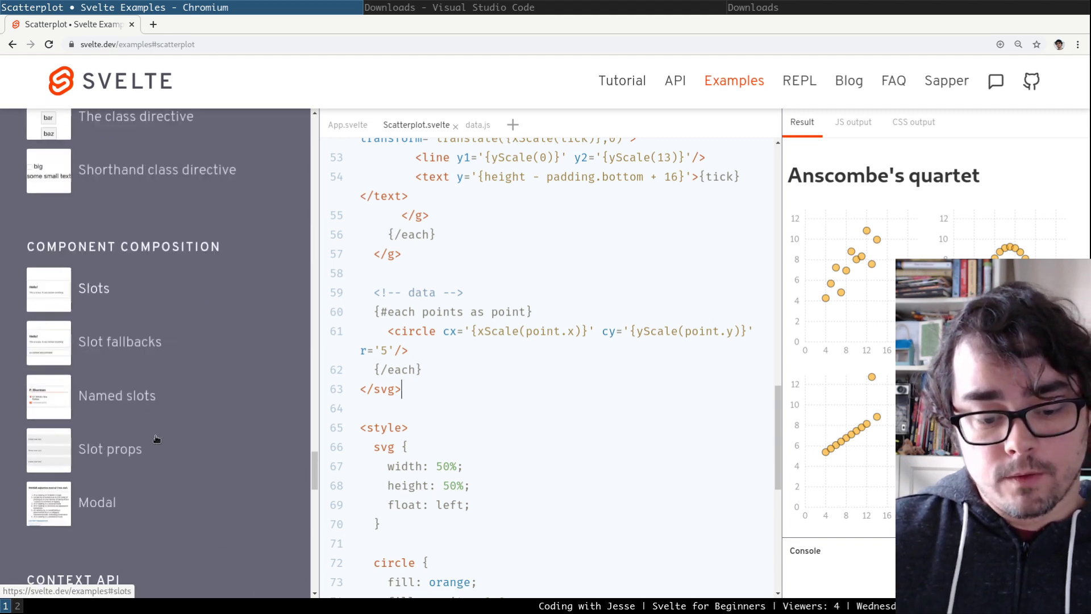
{"action": "scroll", "coordinate": [158, 434], "scroll_direction": "up", "scroll_amount": 2}
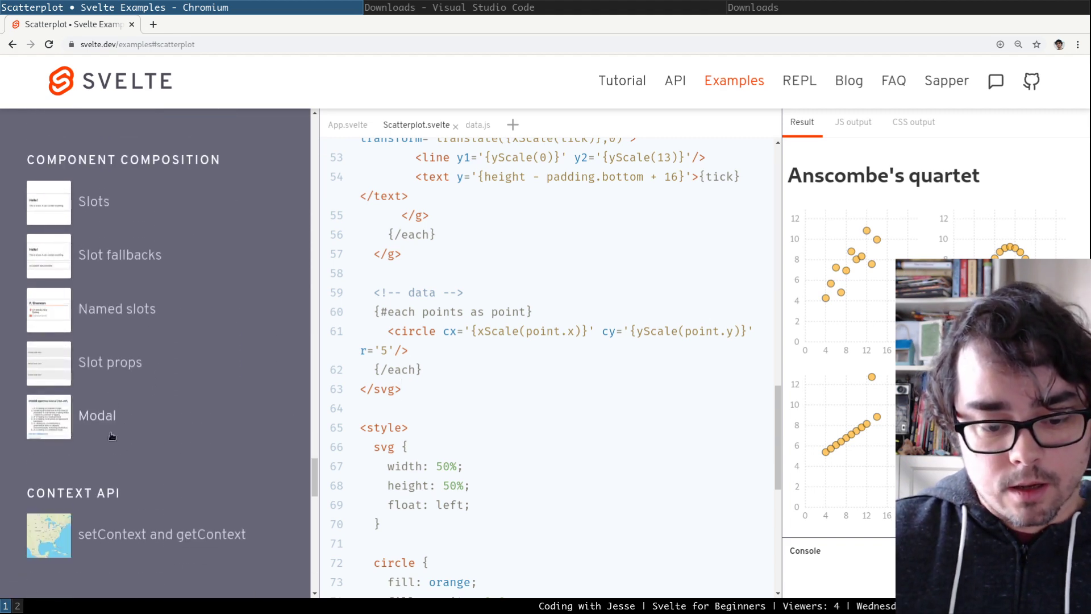
{"action": "left_click", "coordinate": [114, 417]}
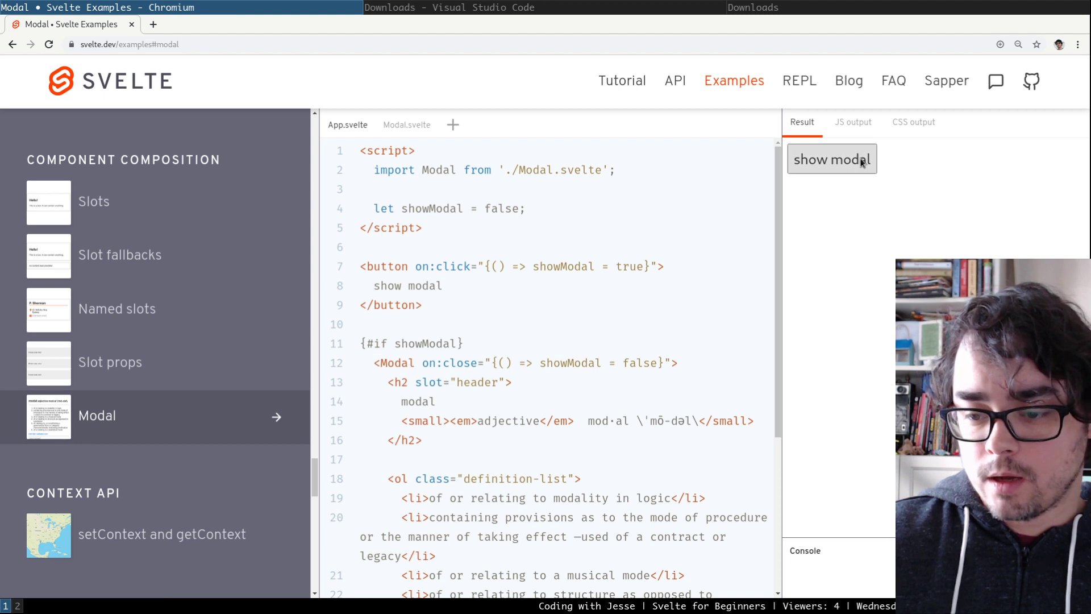
{"action": "left_click", "coordinate": [835, 159]}
{"action": "left_click", "coordinate": [860, 485]}
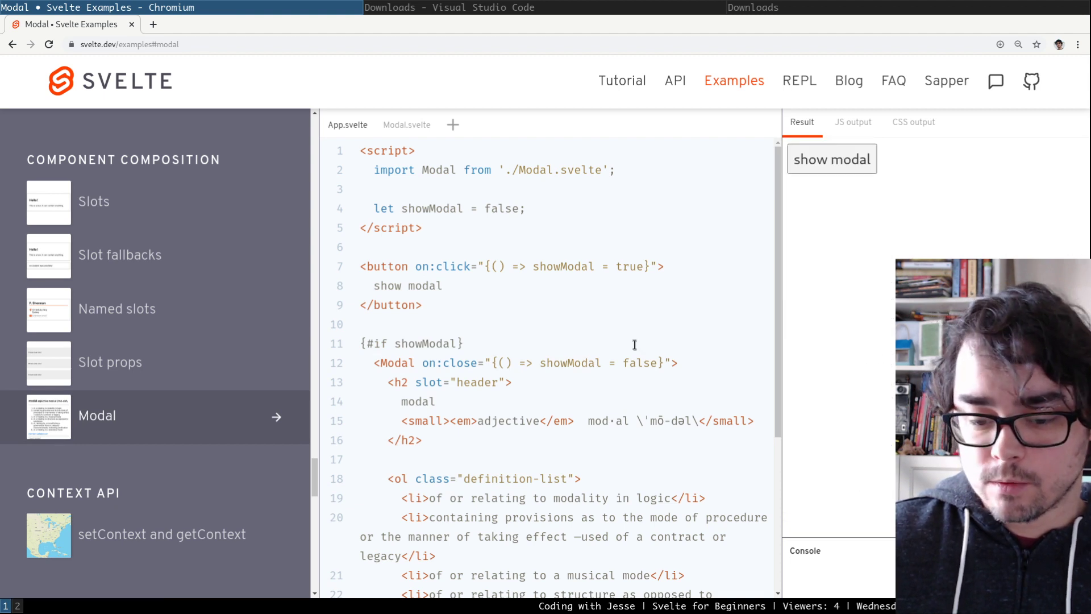
Review the Modal.svelte component code, opening and closing the modal once more.
{"action": "scroll", "coordinate": [519, 305], "scroll_direction": "down", "scroll_amount": 1}
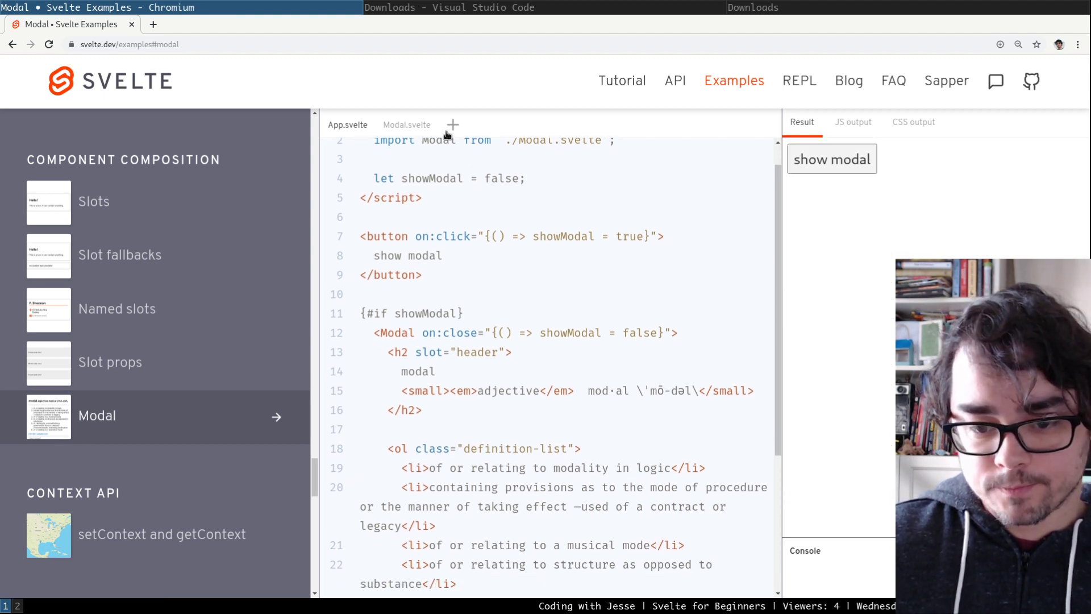
{"action": "left_click", "coordinate": [403, 125]}
{"action": "scroll", "coordinate": [509, 309], "scroll_direction": "down", "scroll_amount": 5}
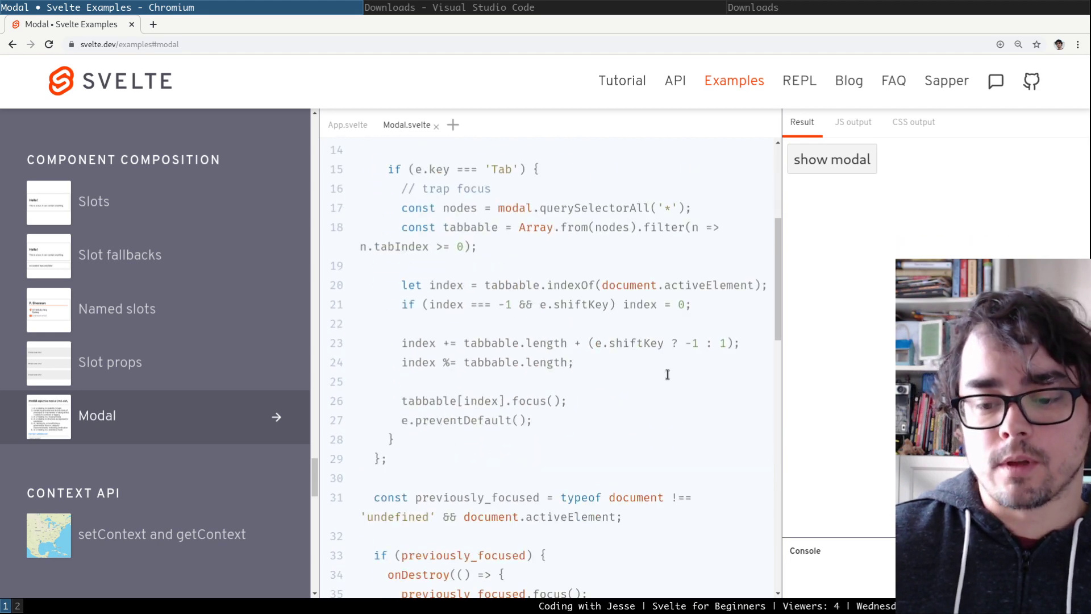
{"action": "scroll", "coordinate": [631, 341], "scroll_direction": "up", "scroll_amount": 5}
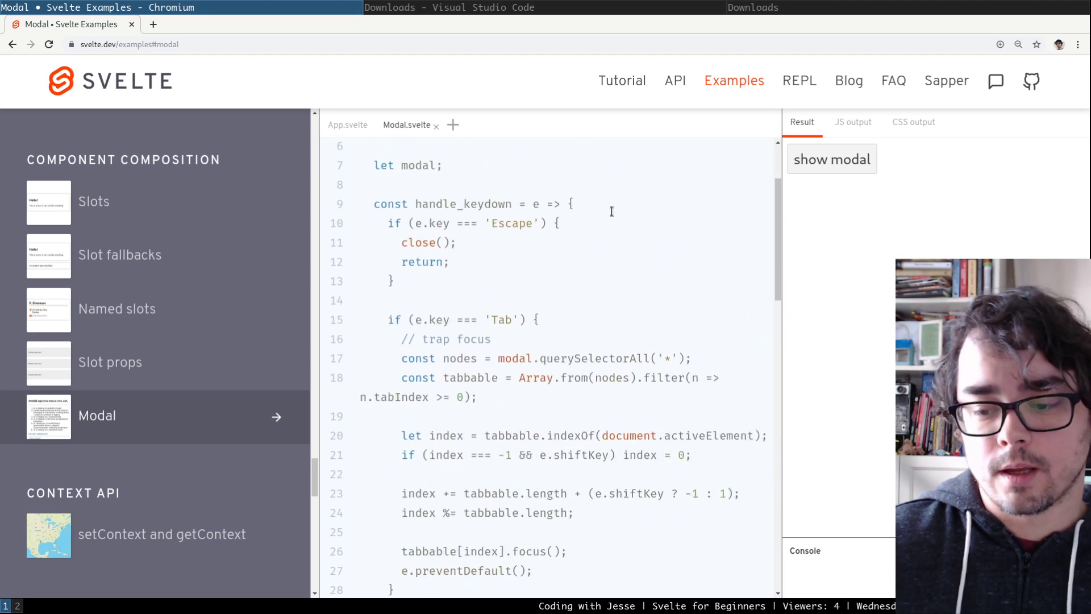
{"action": "left_click", "coordinate": [804, 165]}
{"action": "left_click", "coordinate": [804, 165]}
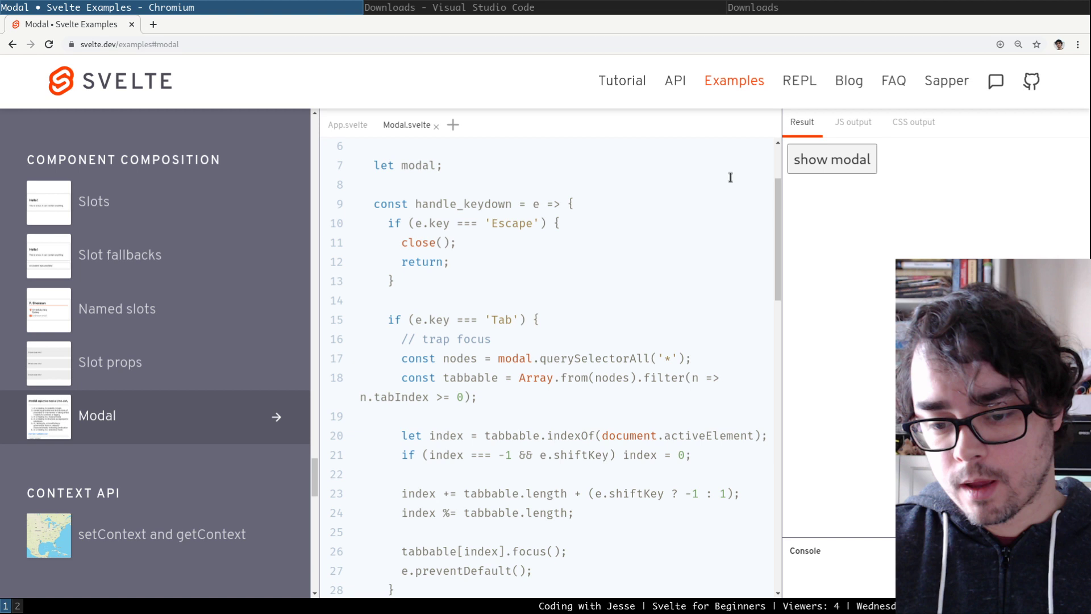
{"action": "scroll", "coordinate": [454, 419], "scroll_direction": "down", "scroll_amount": 10}
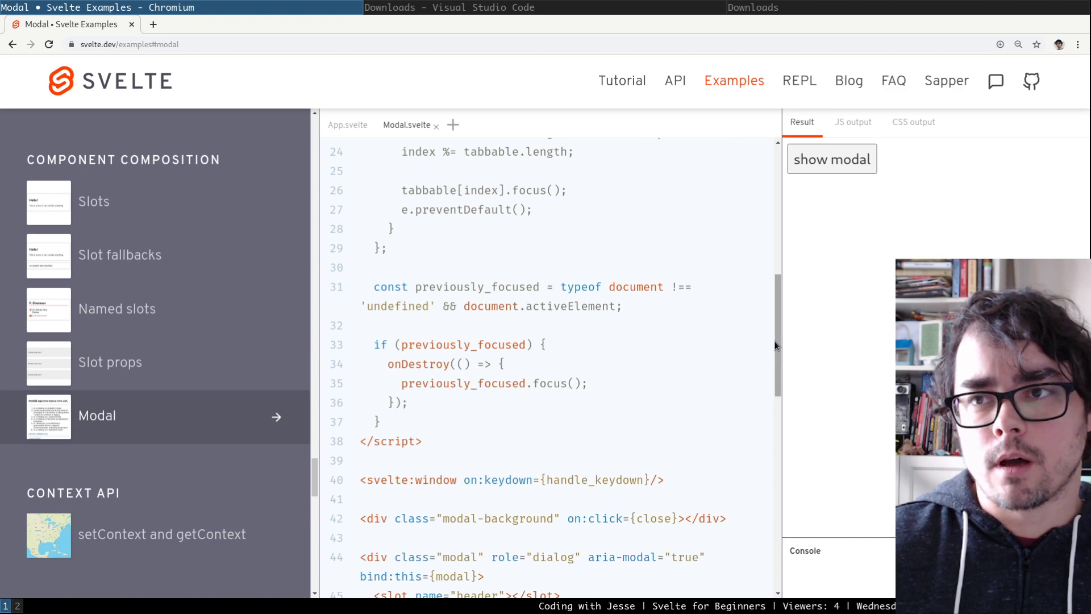
{"action": "left_click_drag", "start_coordinate": [775, 341], "coordinate": [708, 203]}
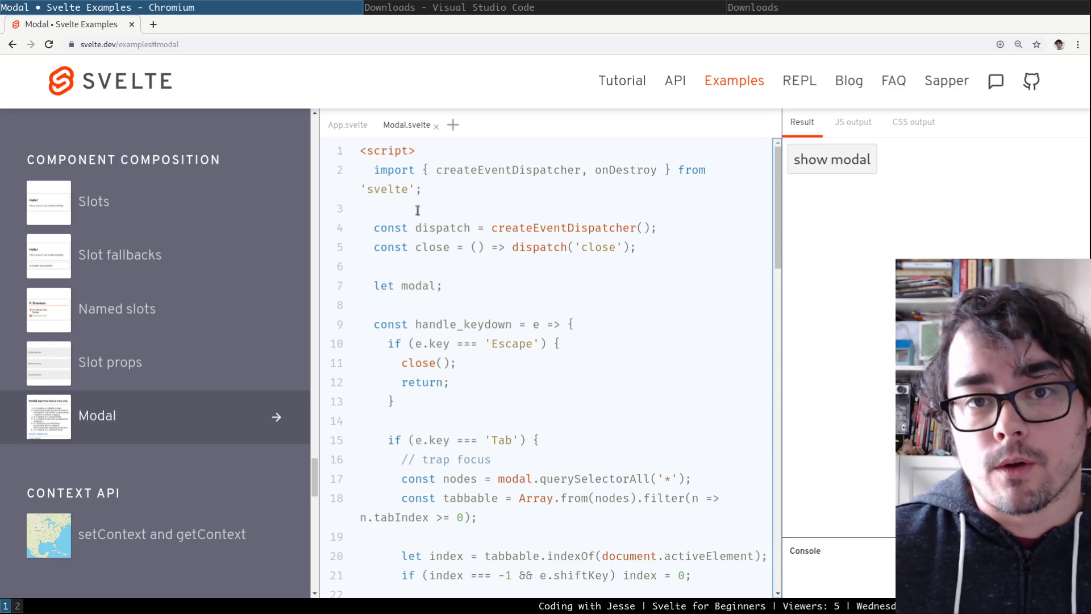
{"action": "scroll", "coordinate": [200, 409], "scroll_direction": "down", "scroll_amount": 17}
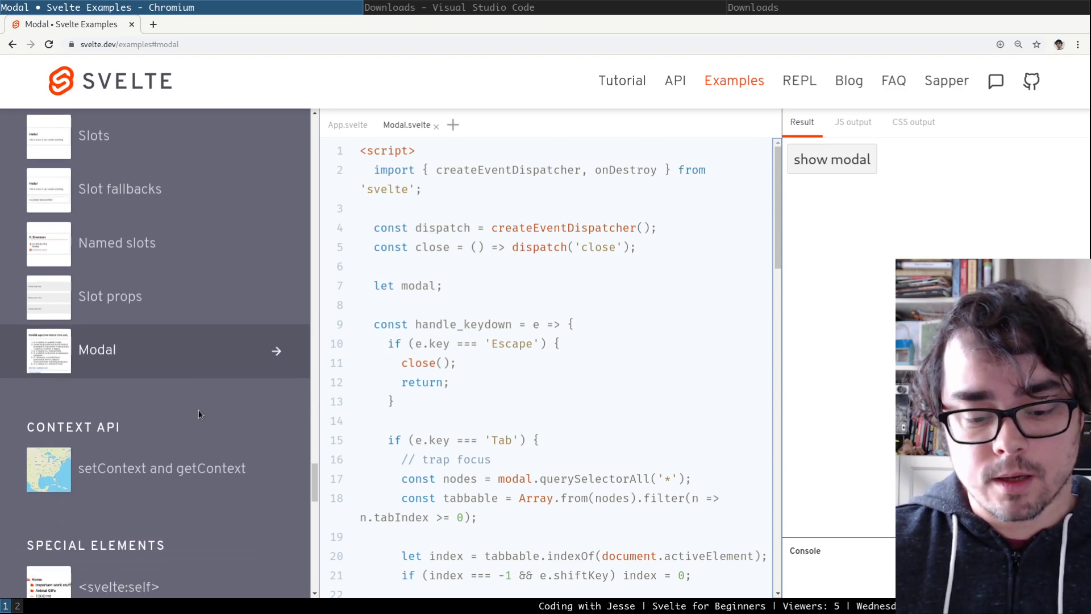
{"action": "scroll", "coordinate": [200, 415], "scroll_direction": "down", "scroll_amount": 5}
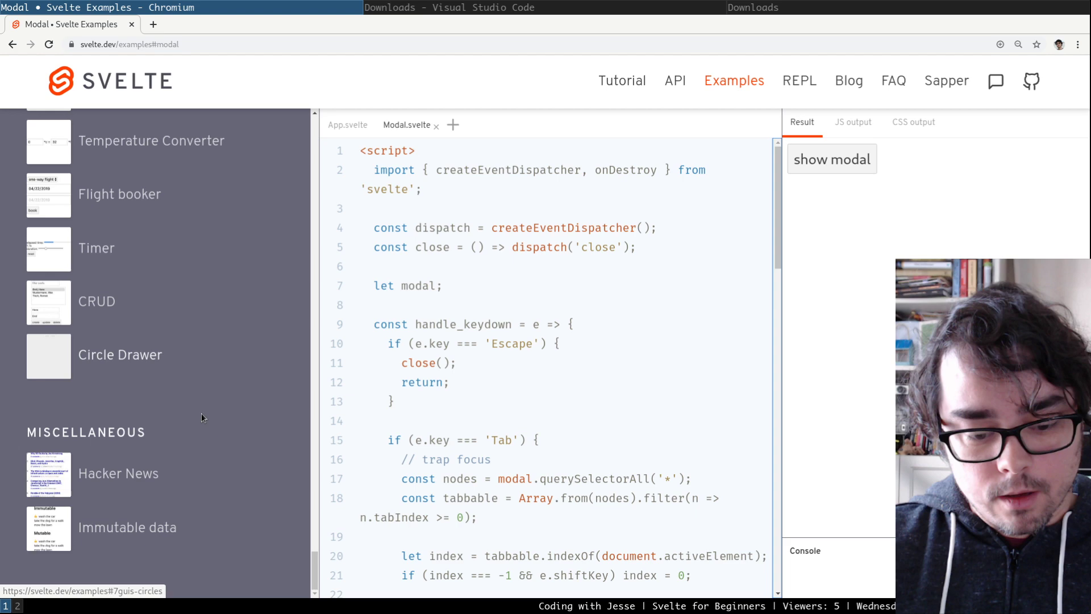
Load the Hacker News example and highlight the router comment and the line 15 fetch call.
{"action": "left_click", "coordinate": [70, 475]}
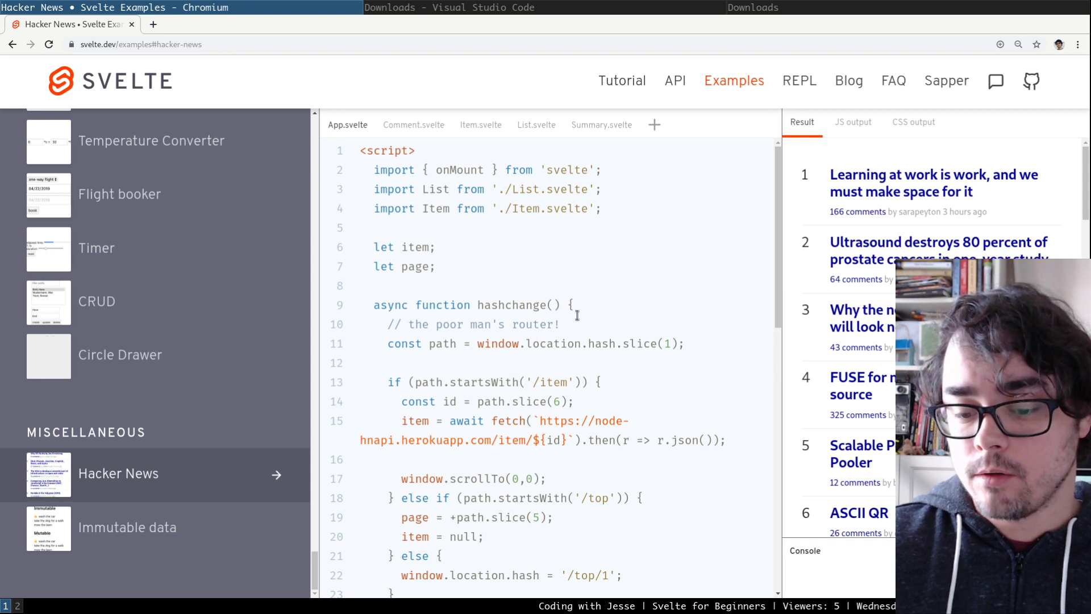
{"action": "scroll", "coordinate": [577, 315], "scroll_direction": "down", "scroll_amount": 3}
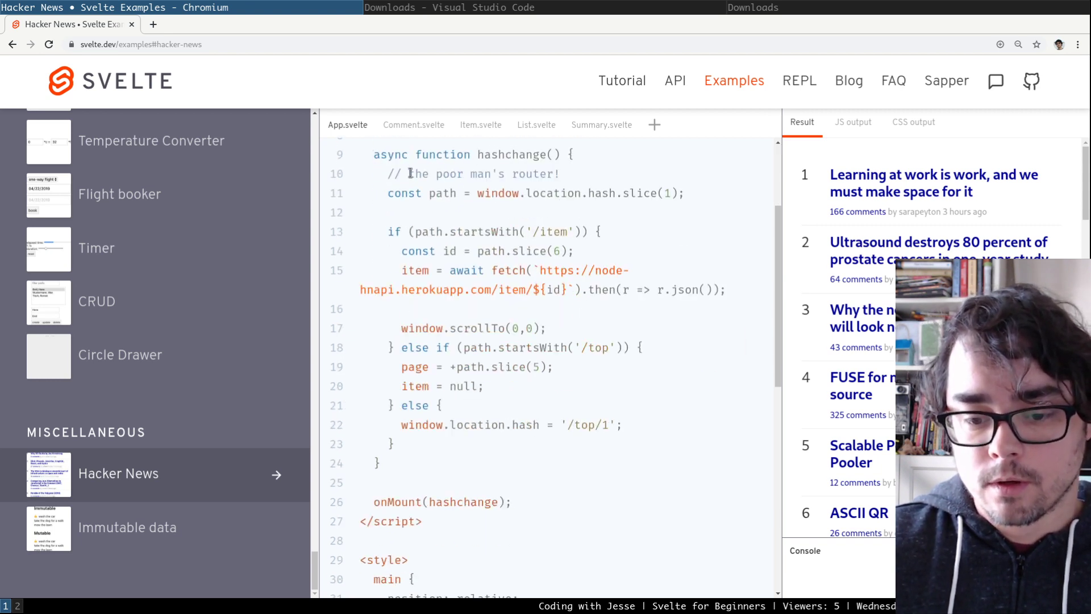
{"action": "left_click_drag", "start_coordinate": [409, 173], "coordinate": [562, 170]}
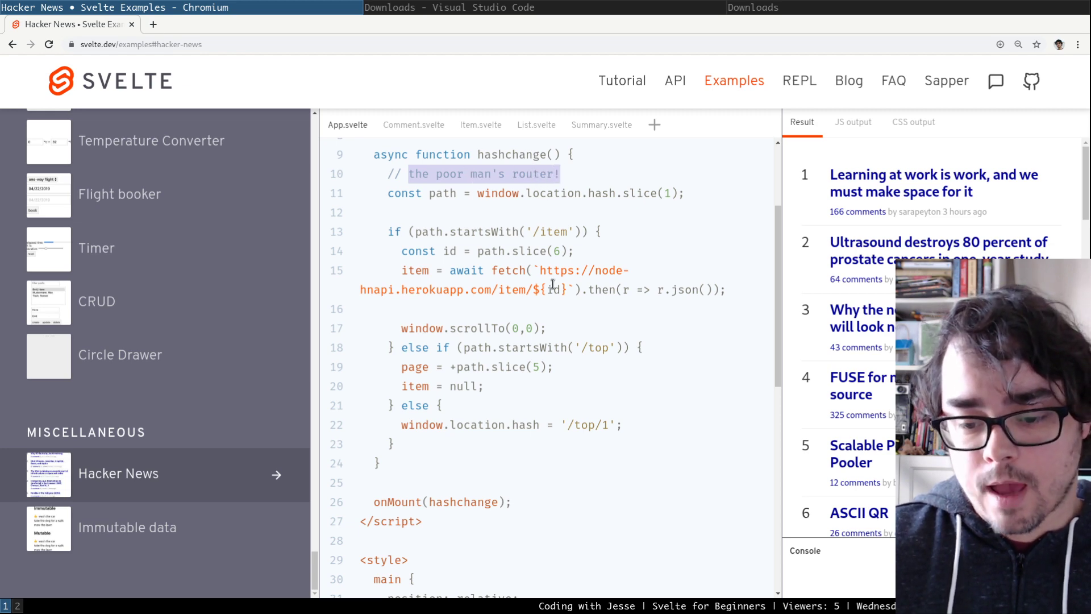
{"action": "scroll", "coordinate": [552, 284], "scroll_direction": "down", "scroll_amount": 10}
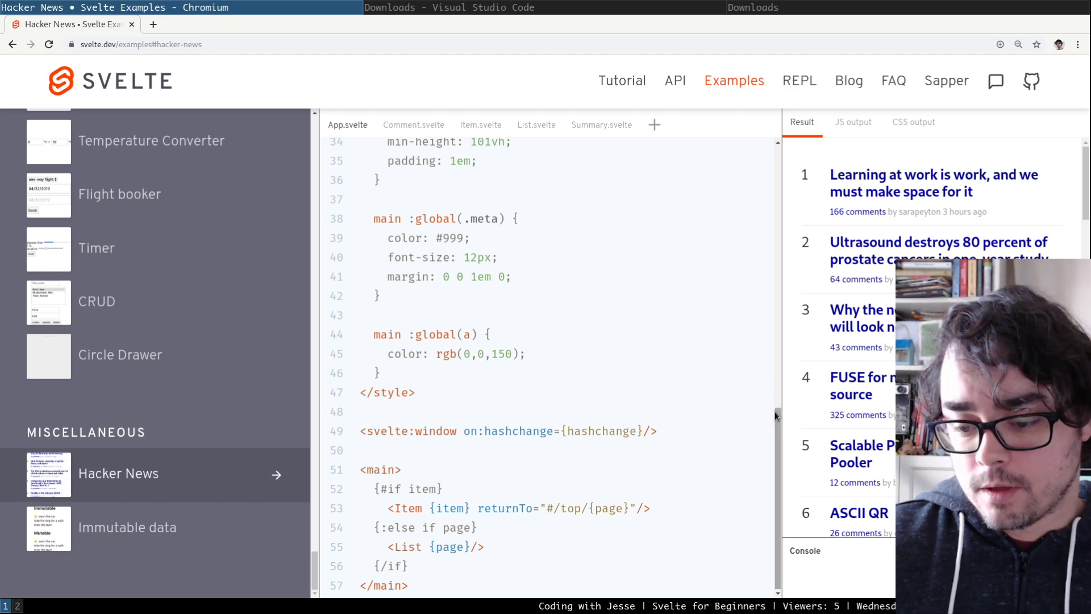
{"action": "left_click_drag", "start_coordinate": [775, 411], "coordinate": [759, 174]}
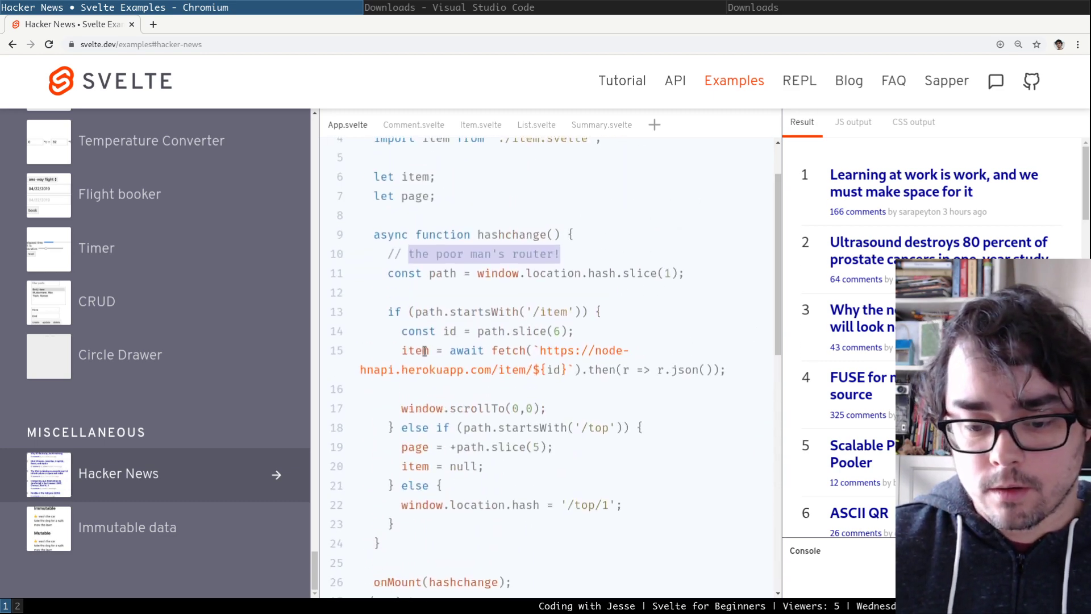
{"action": "left_click_drag", "start_coordinate": [448, 349], "coordinate": [730, 369]}
{"action": "left_click", "coordinate": [466, 372]}
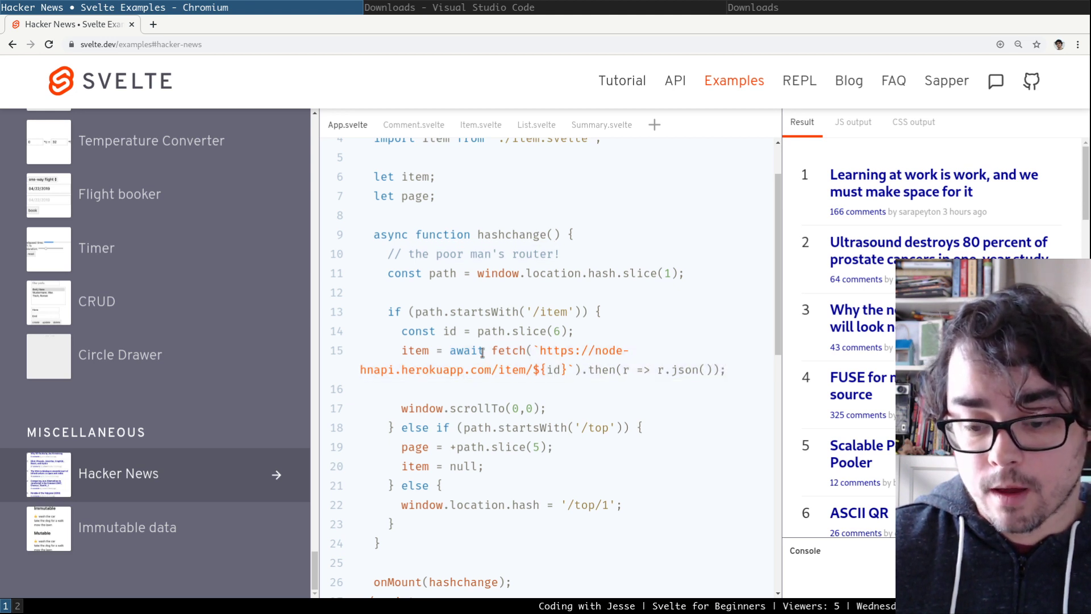
{"action": "left_click_drag", "start_coordinate": [450, 351], "coordinate": [487, 349]}
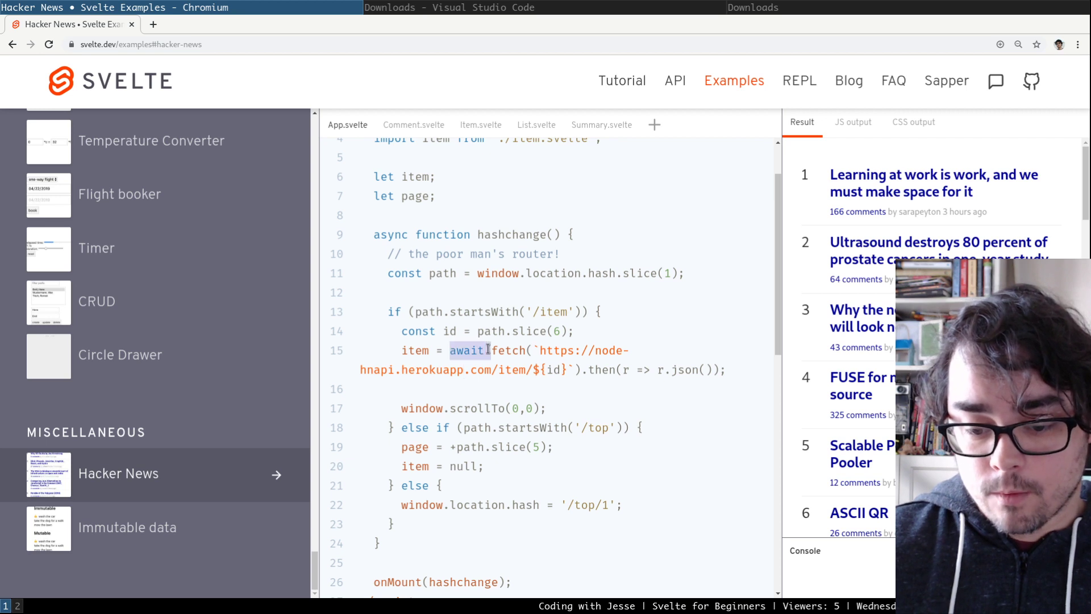
{"action": "double_click", "coordinate": [427, 350]}
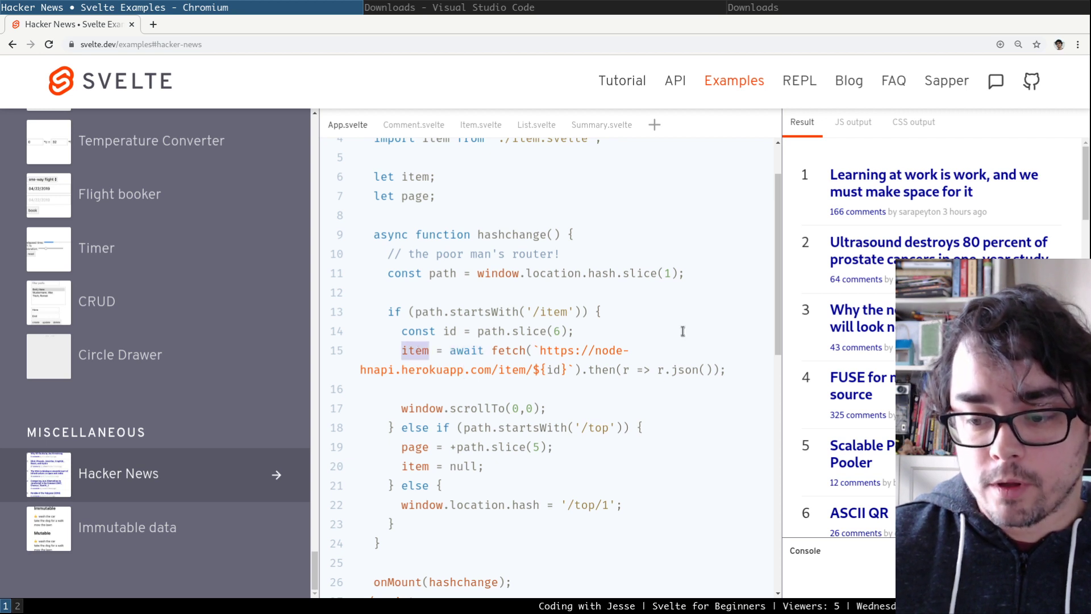
View the first story's comments, inspect the if-item block, then open a fresh Hello world REPL.
{"action": "left_click", "coordinate": [846, 212]}
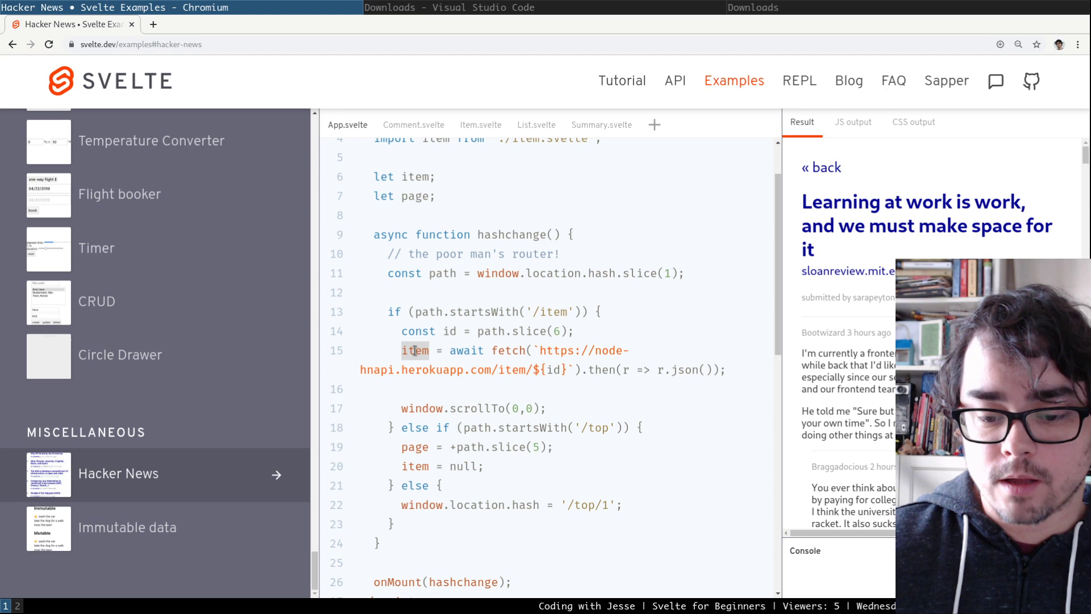
{"action": "scroll", "coordinate": [410, 352], "scroll_direction": "up", "scroll_amount": 3}
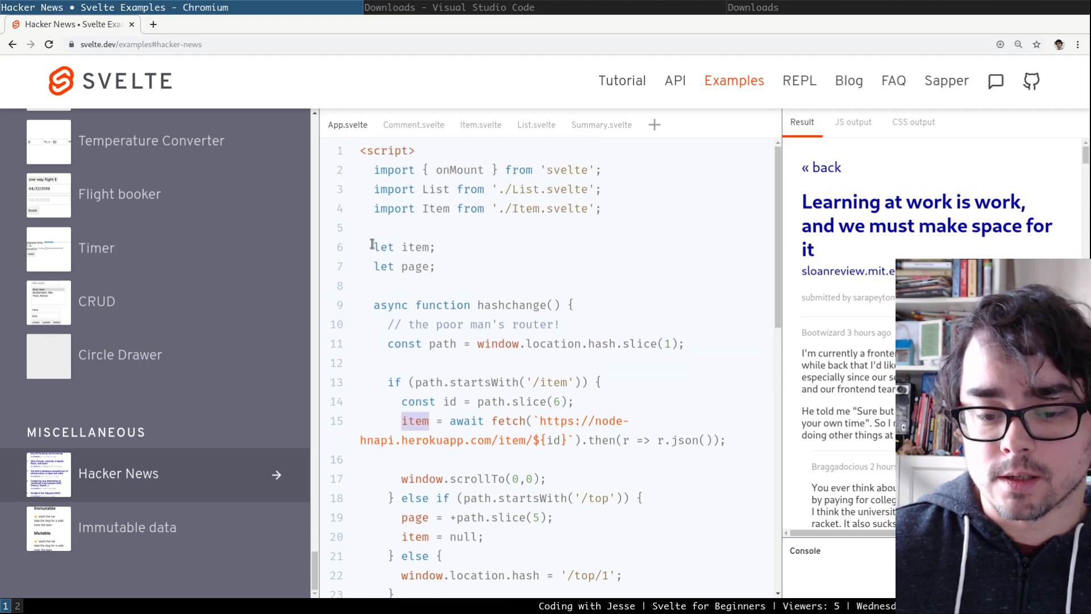
{"action": "left_click_drag", "start_coordinate": [372, 244], "coordinate": [458, 244]}
{"action": "scroll", "coordinate": [437, 352], "scroll_direction": "down", "scroll_amount": 2}
{"action": "scroll", "coordinate": [437, 352], "scroll_direction": "down", "scroll_amount": 10}
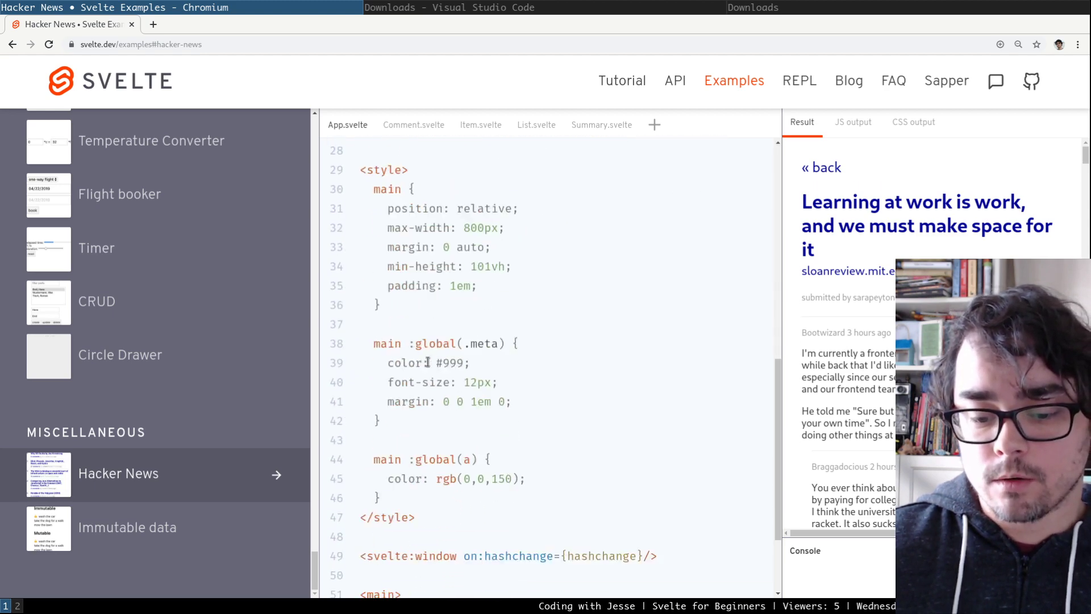
{"action": "left_click_drag", "start_coordinate": [374, 488], "coordinate": [695, 505]}
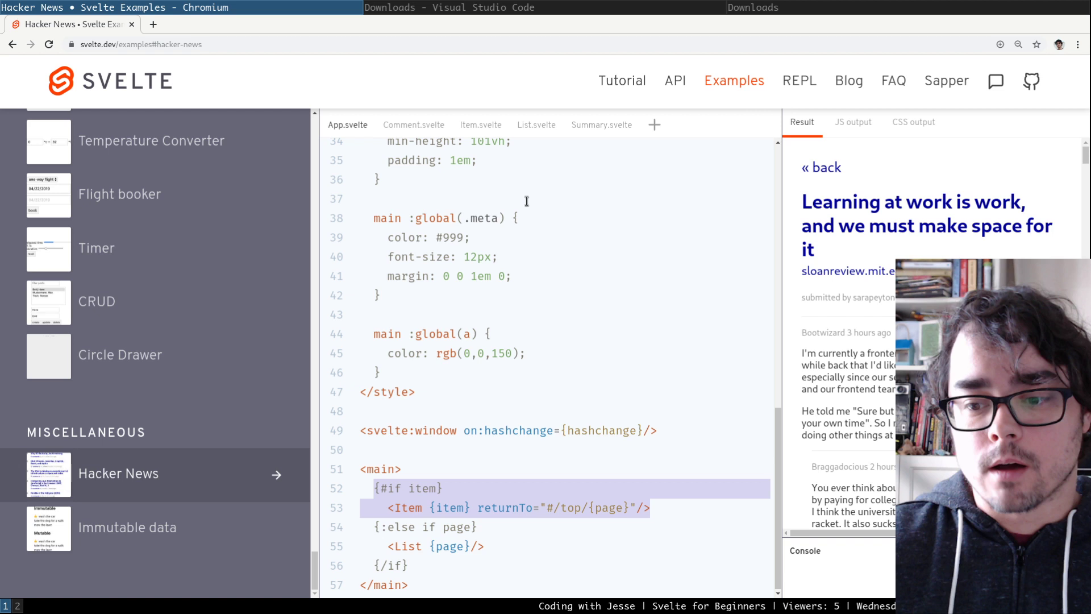
{"action": "left_click", "coordinate": [800, 80]}
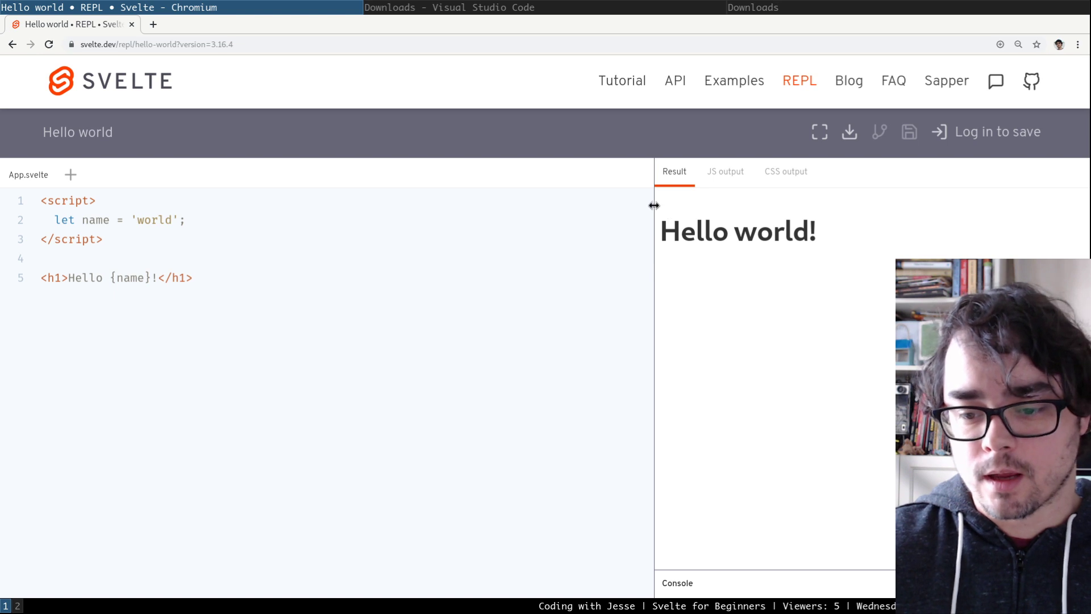
Widen the preview and change the name in App.svelte from 'world' to 'everybody'.
{"action": "left_click_drag", "start_coordinate": [654, 205], "coordinate": [542, 223]}
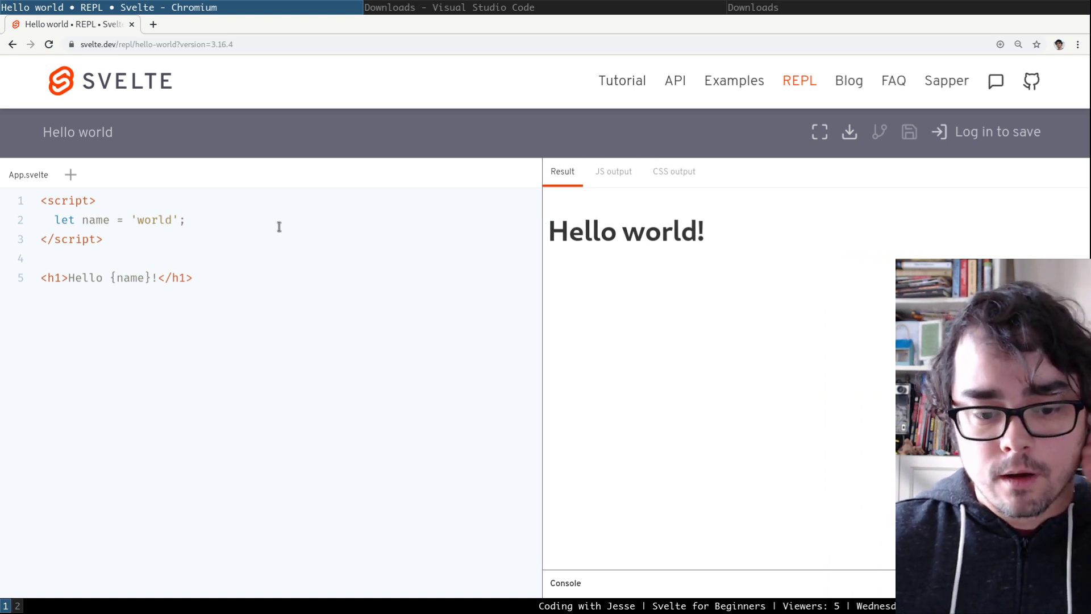
{"action": "left_click", "coordinate": [172, 253]}
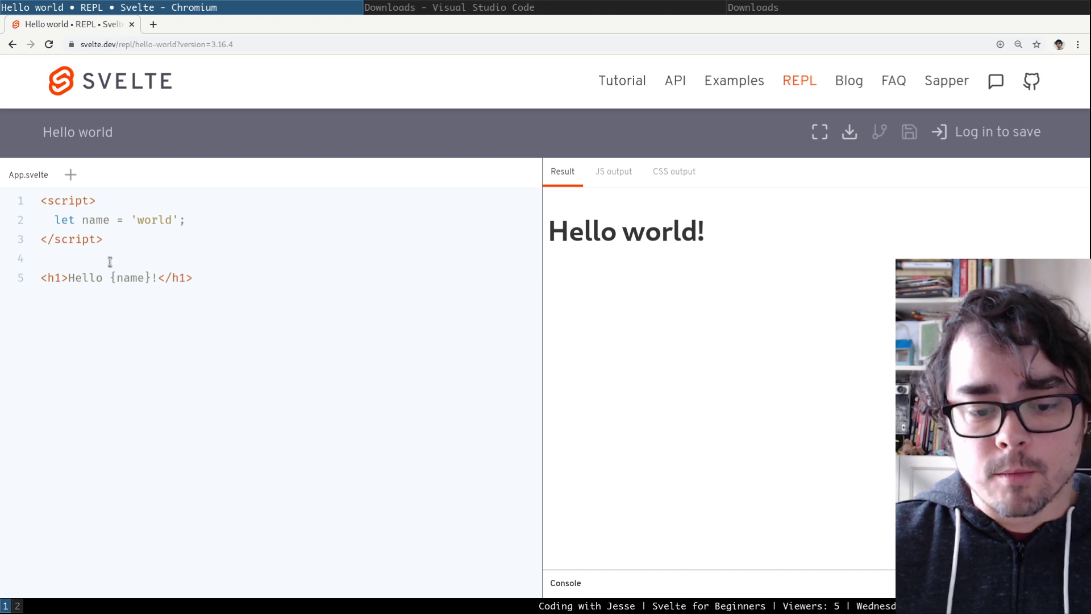
{"action": "double_click", "coordinate": [156, 219]}
{"action": "type", "text": "everybody"}
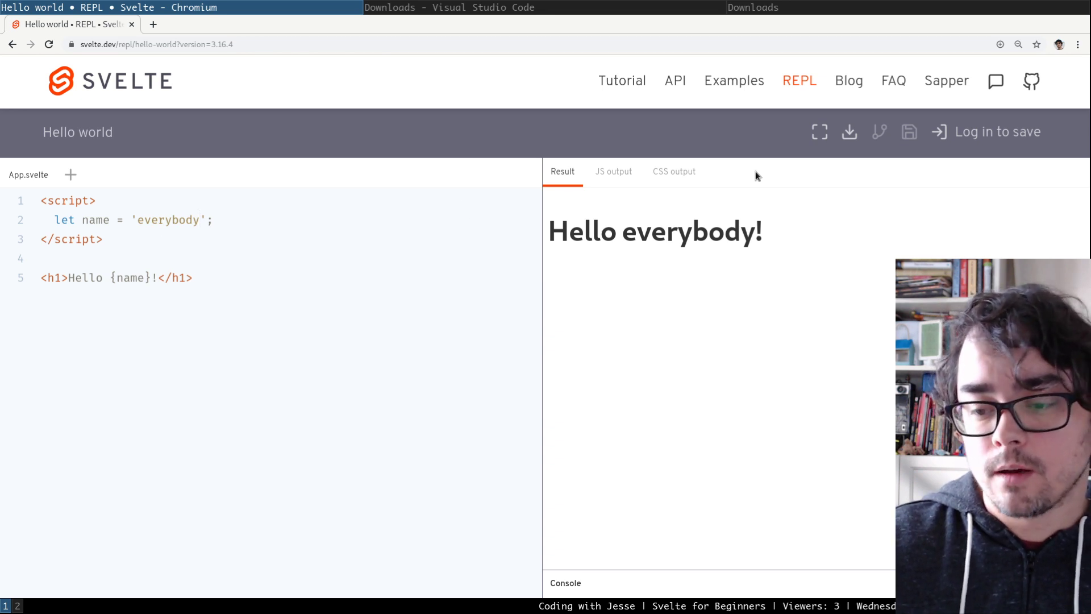
{"action": "left_click", "coordinate": [113, 241]}
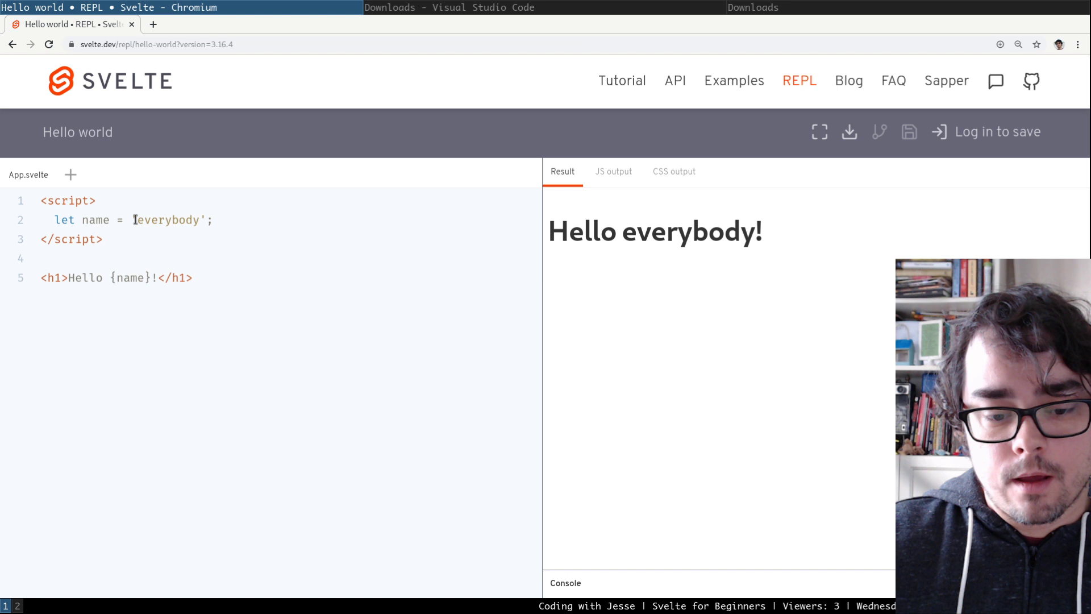
Add a Child.svelte file containing a paragraph 'Hello I am a child component'.
{"action": "left_click", "coordinate": [70, 175]}
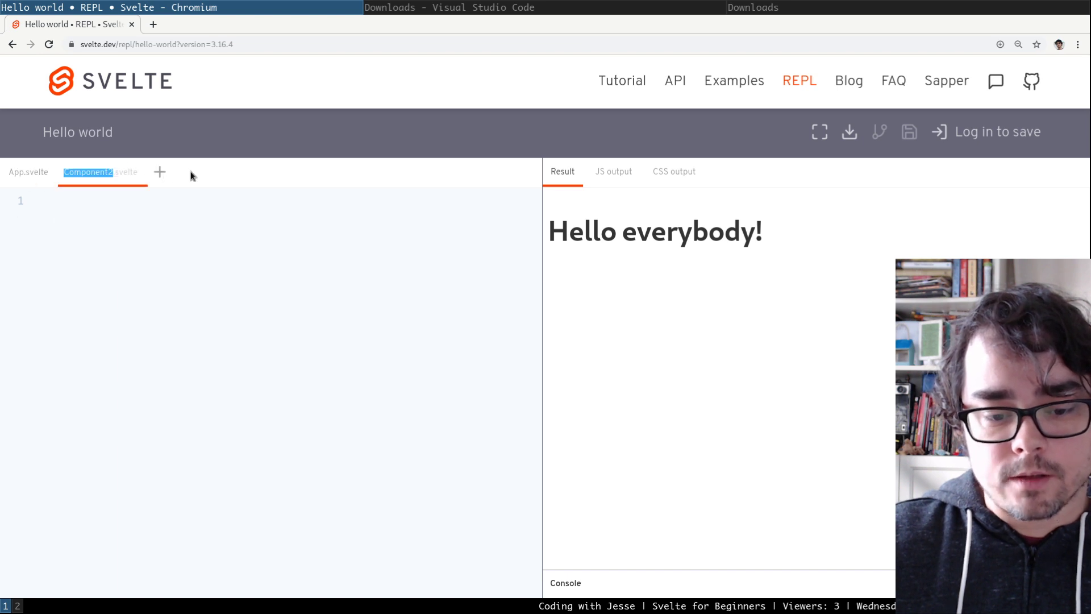
{"action": "type", "text": "Child"}
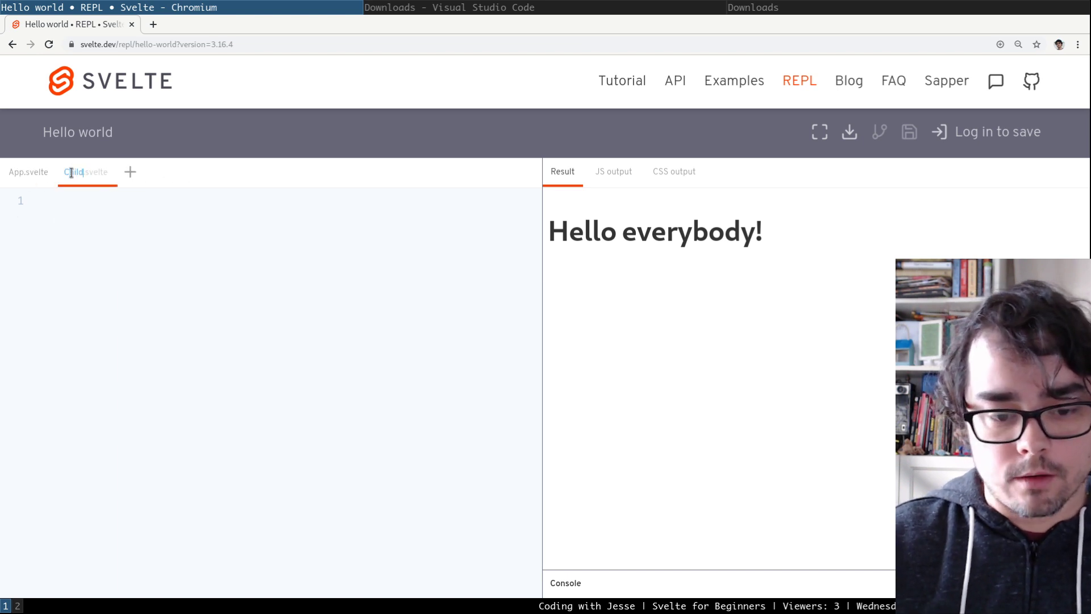
{"action": "key", "text": "Return"}
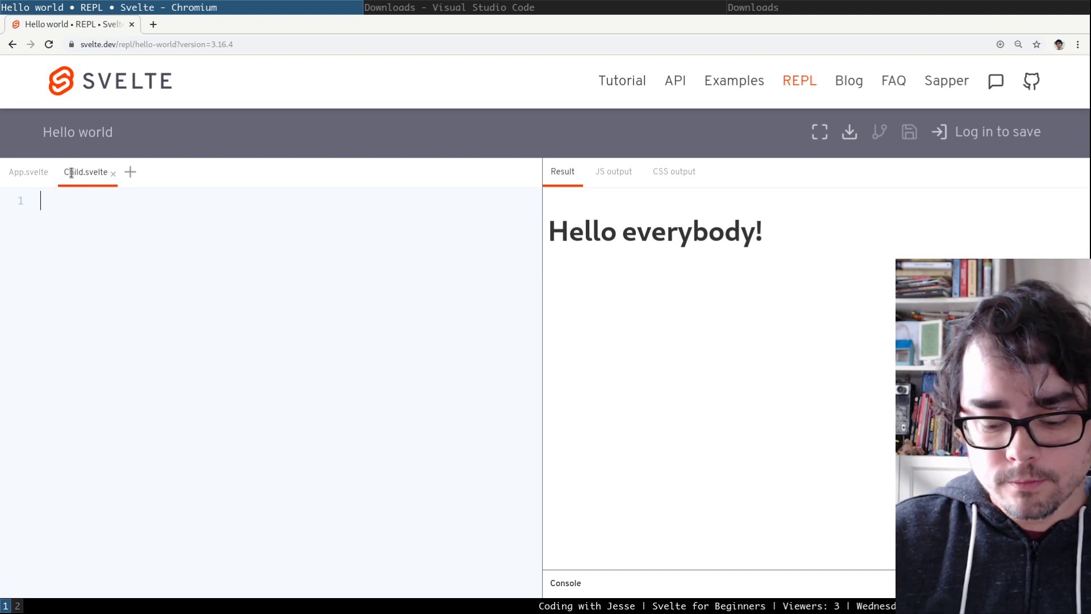
{"action": "type", "text": "<p>"}
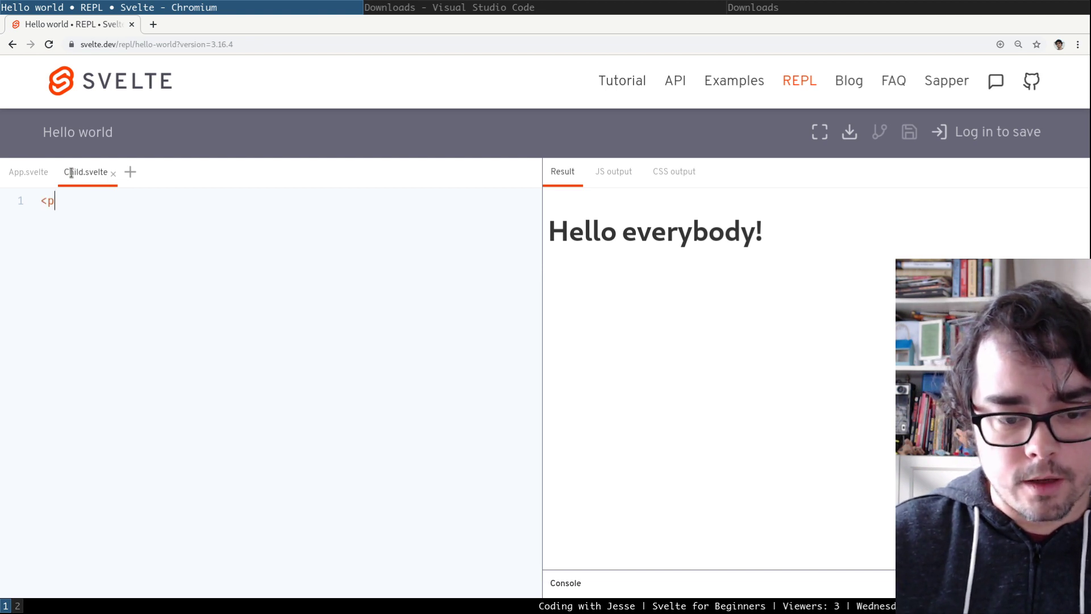
{"action": "key", "text": "Return"}
{"action": "type", "text": "Hello I am a "}
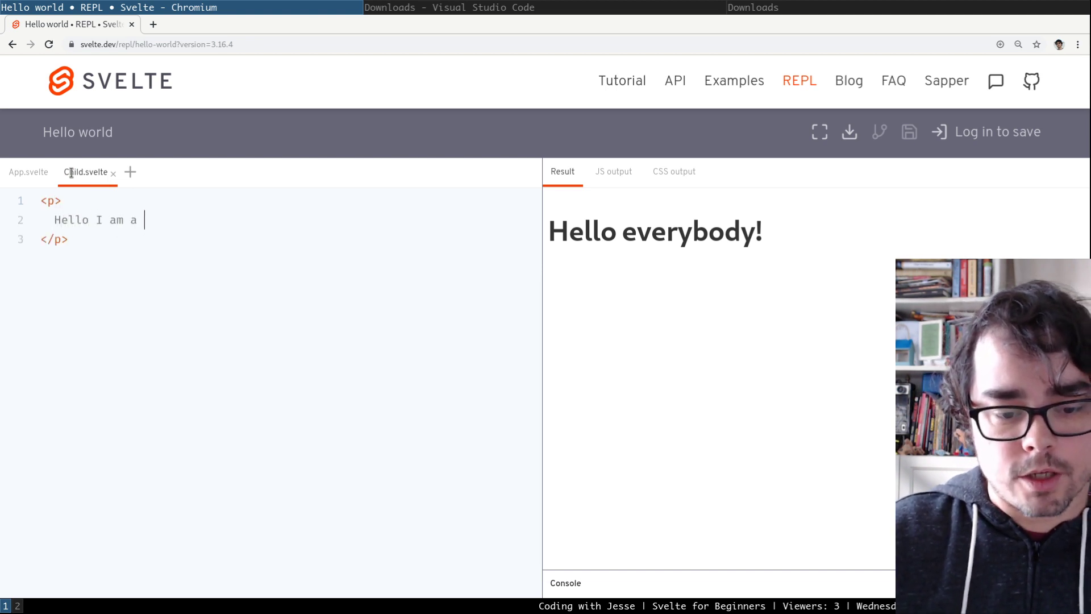
{"action": "type", "text": "child component"}
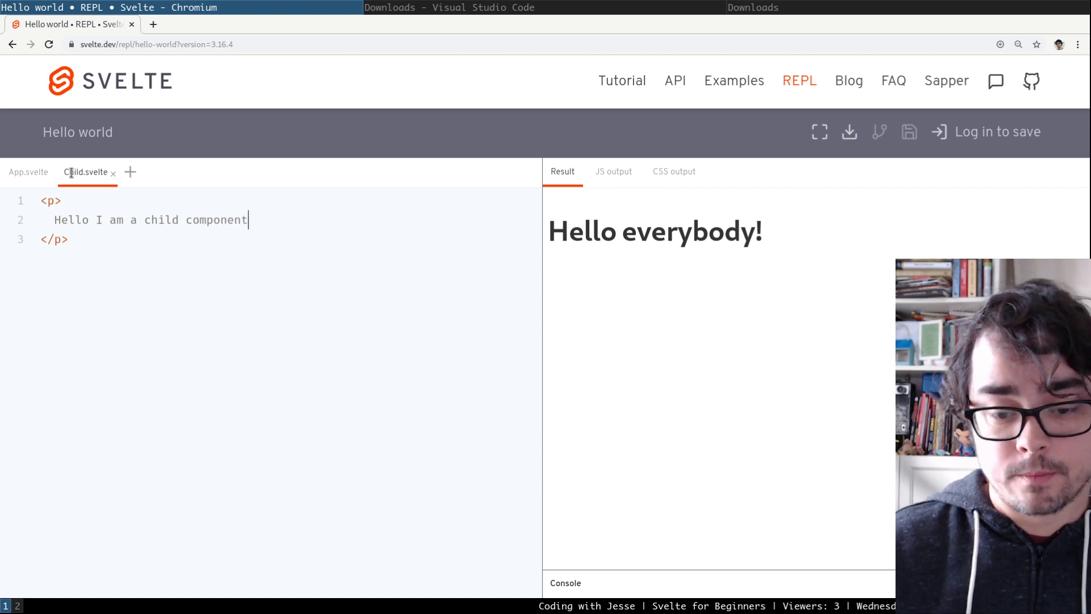
In App.svelte, import Child from './Child.svelte' and add <Child/> below the heading.
{"action": "left_click", "coordinate": [17, 178]}
{"action": "left_click", "coordinate": [119, 197]}
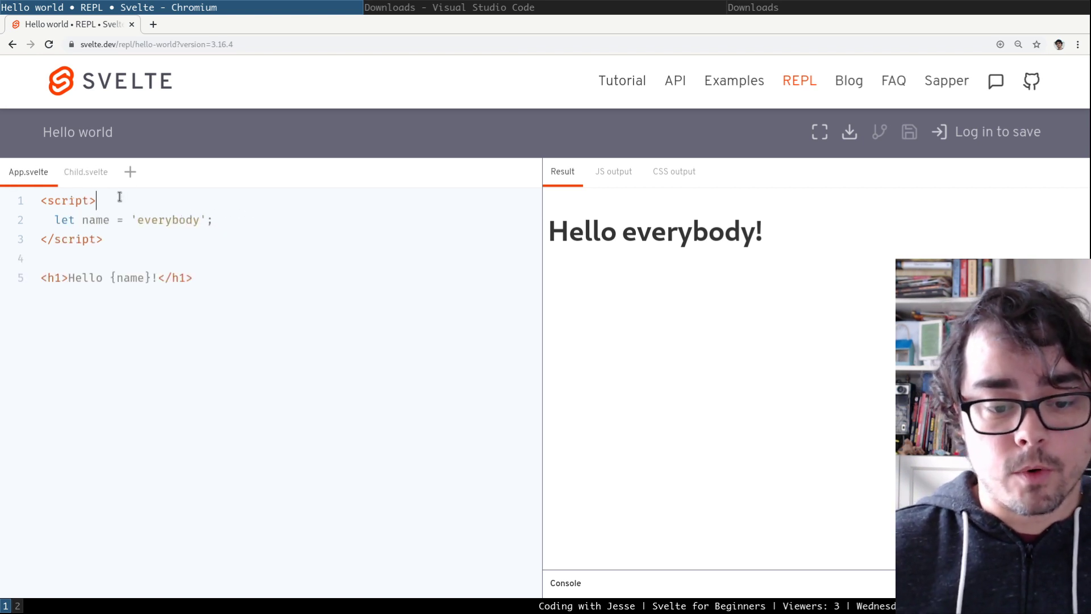
{"action": "key", "text": "Return"}
{"action": "type", "text": "import"}
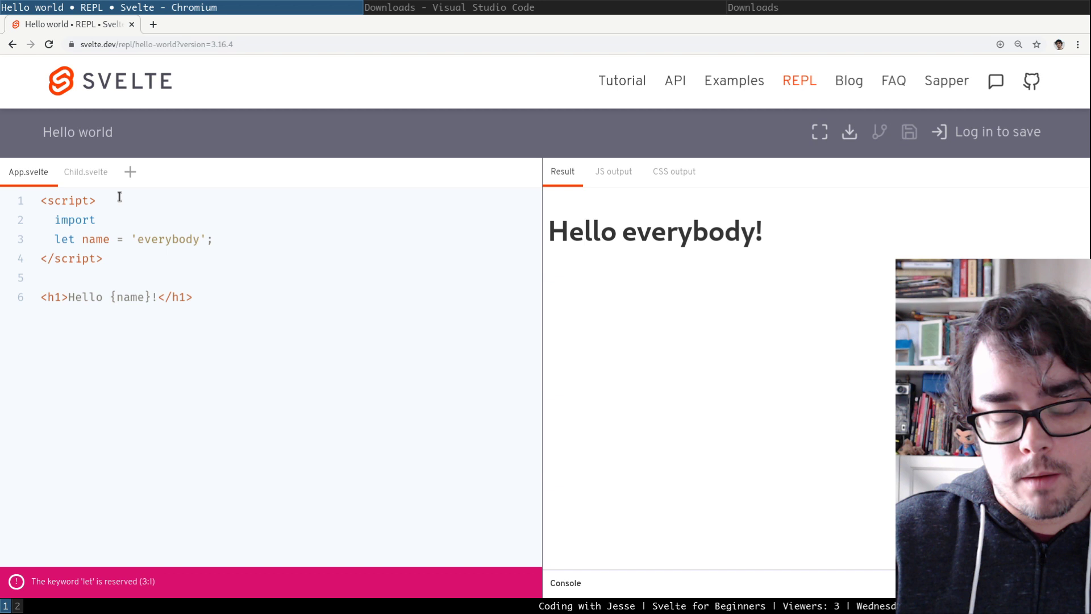
{"action": "type", "text": " Child from './Child.svelt"}
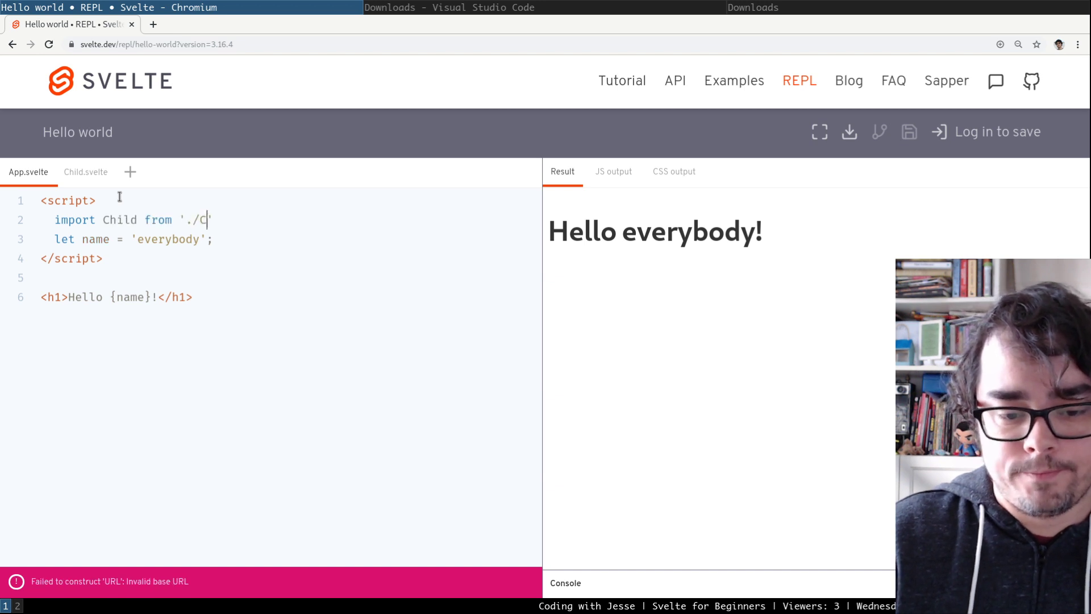
{"action": "type", "text": "e"}
{"action": "key", "text": "Down"}
{"action": "key", "text": "Down"}
{"action": "key", "text": "Down"}
{"action": "key", "text": "Down"}
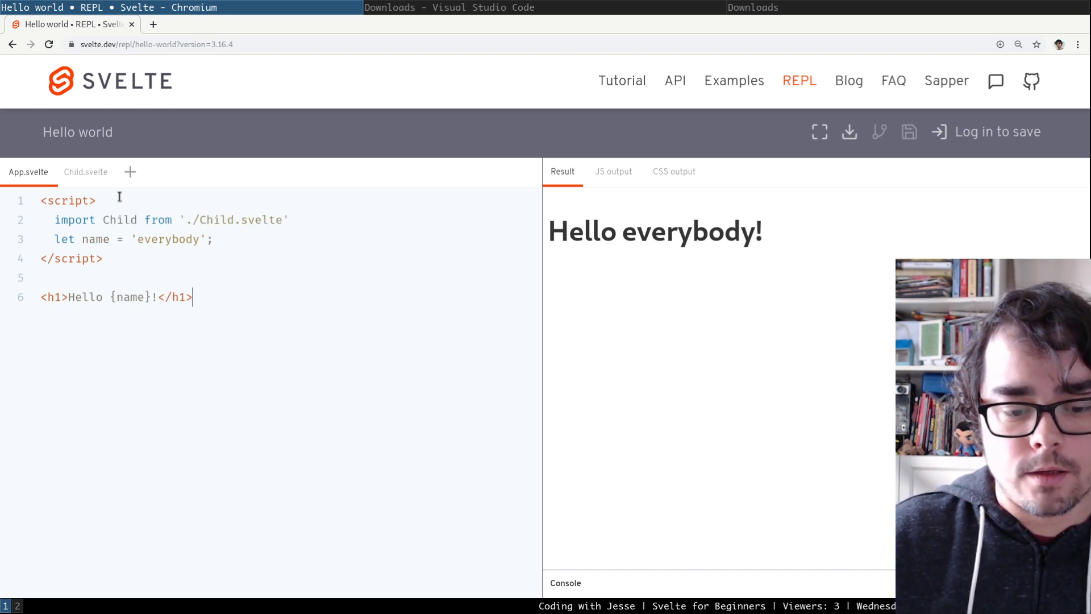
{"action": "key", "text": "Return"}
{"action": "key", "text": "Return"}
{"action": "type", "text": "<Child/>"}
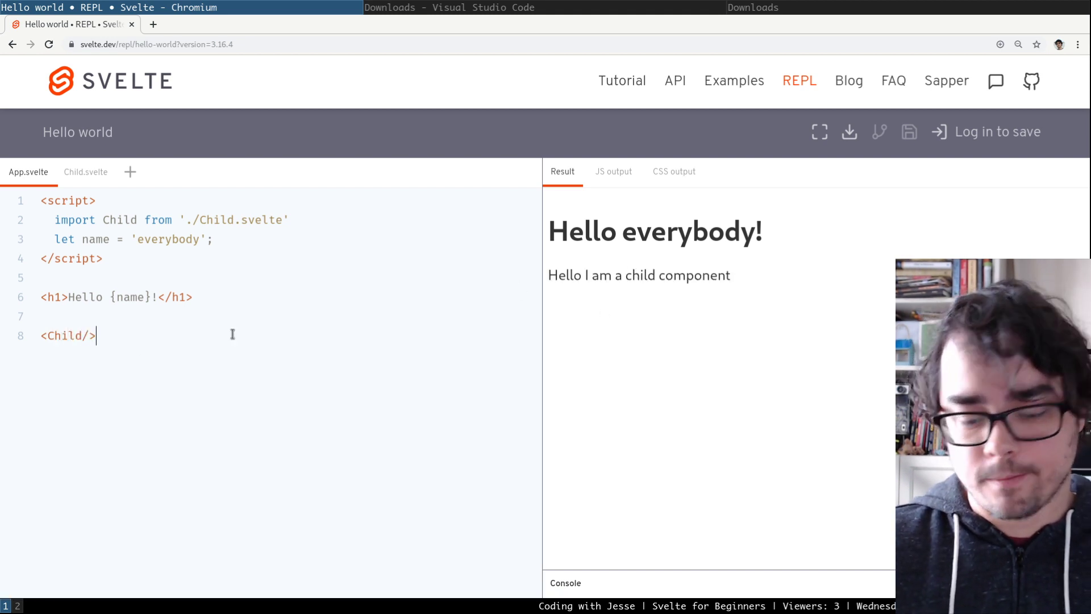
{"action": "key", "text": "Down"}
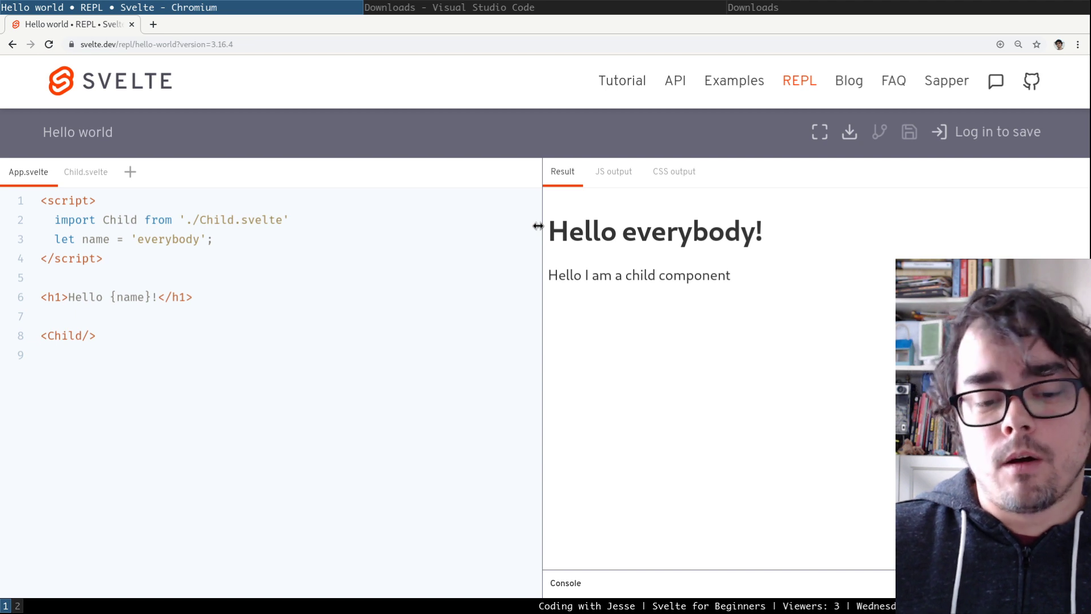
{"action": "left_click", "coordinate": [84, 172]}
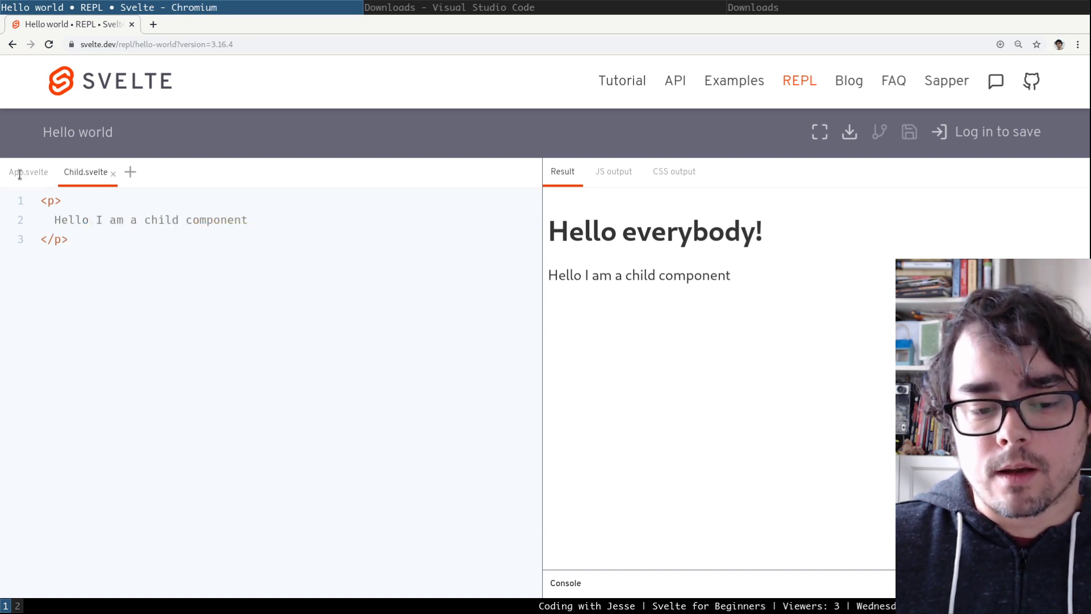
{"action": "left_click", "coordinate": [17, 172]}
{"action": "left_click", "coordinate": [69, 174]}
{"action": "left_click", "coordinate": [13, 170]}
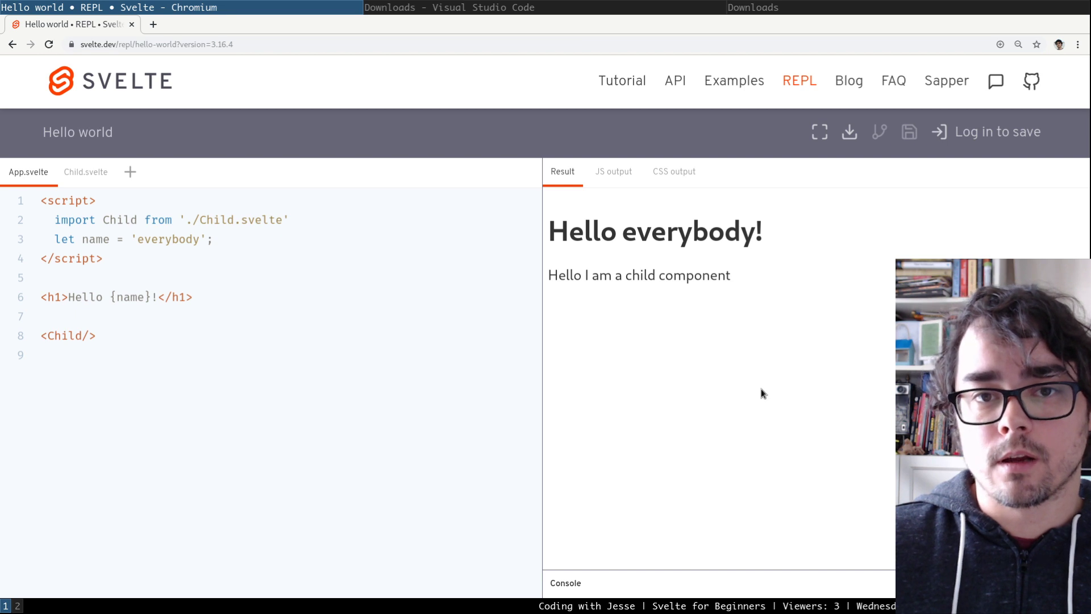
Download the REPL project as svelte-app.zip and extract it in Downloads.
{"action": "left_click", "coordinate": [847, 135]}
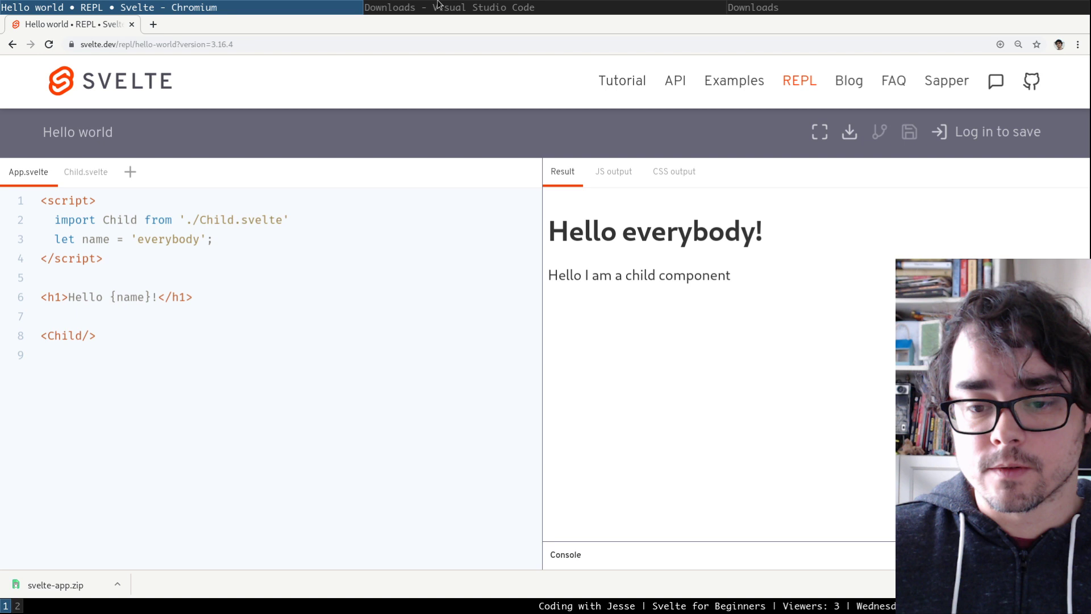
{"action": "left_click", "coordinate": [740, 9]}
{"action": "double_click", "coordinate": [157, 98]}
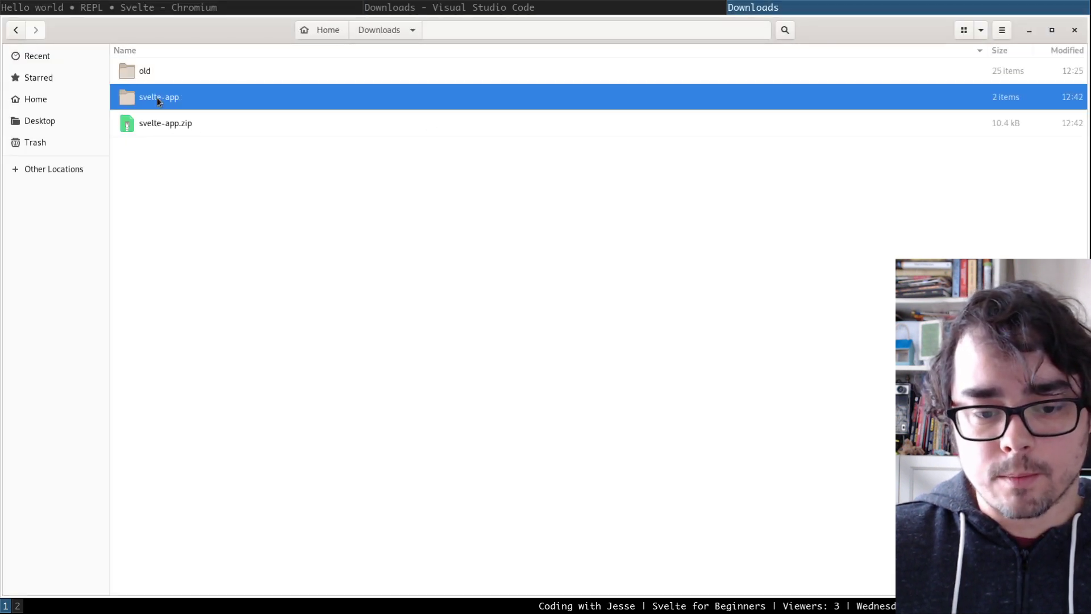
Expand svelte-app/src in VS Code and view App.svelte, Child.svelte, then main.js.
{"action": "left_click", "coordinate": [427, 7]}
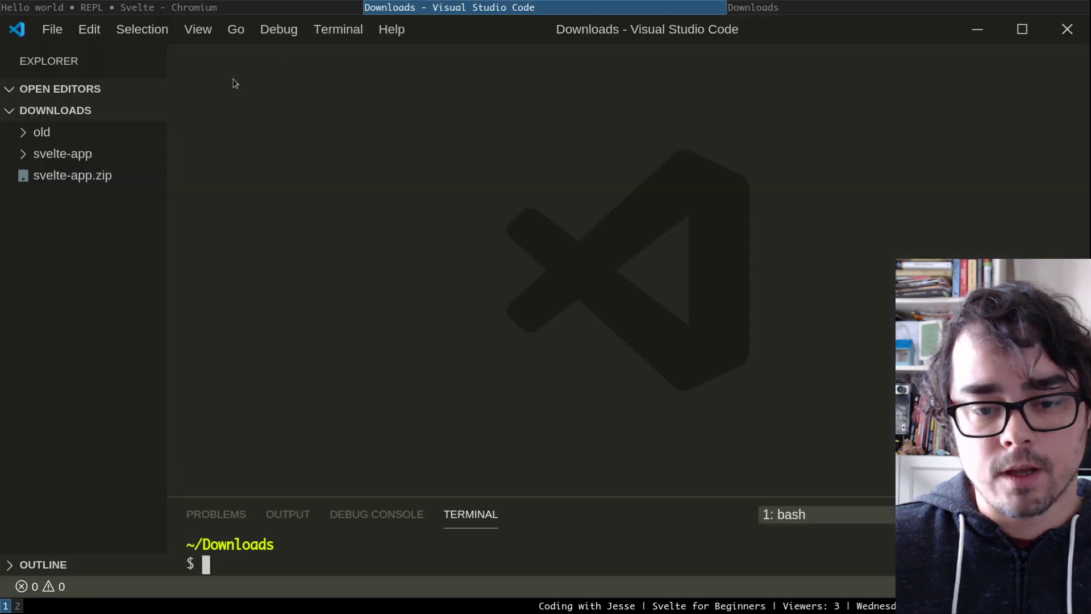
{"action": "left_click", "coordinate": [24, 155]}
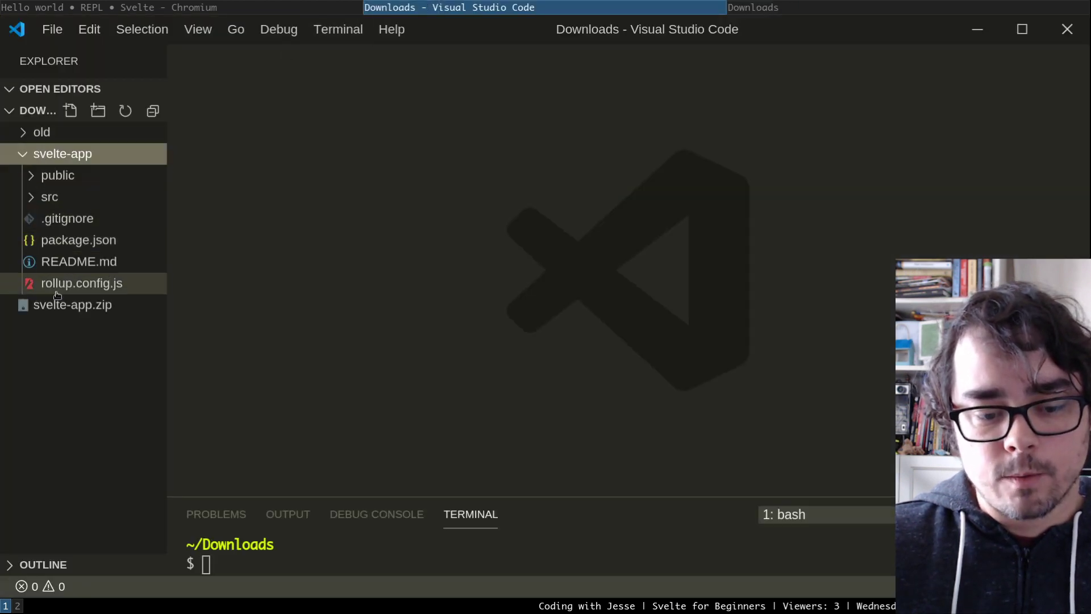
{"action": "left_click", "coordinate": [51, 197]}
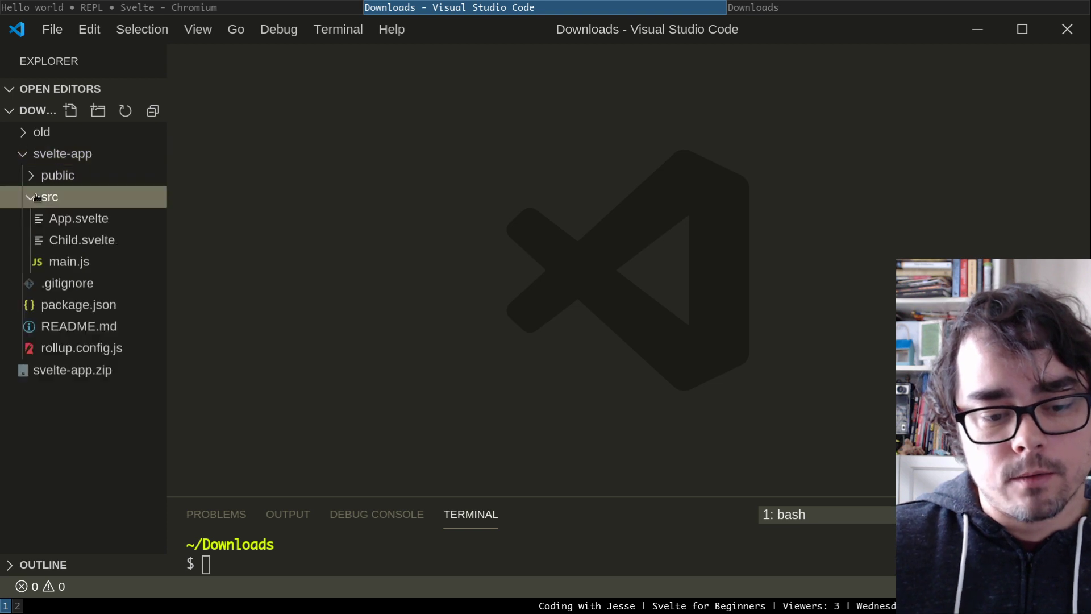
{"action": "left_click", "coordinate": [65, 227]}
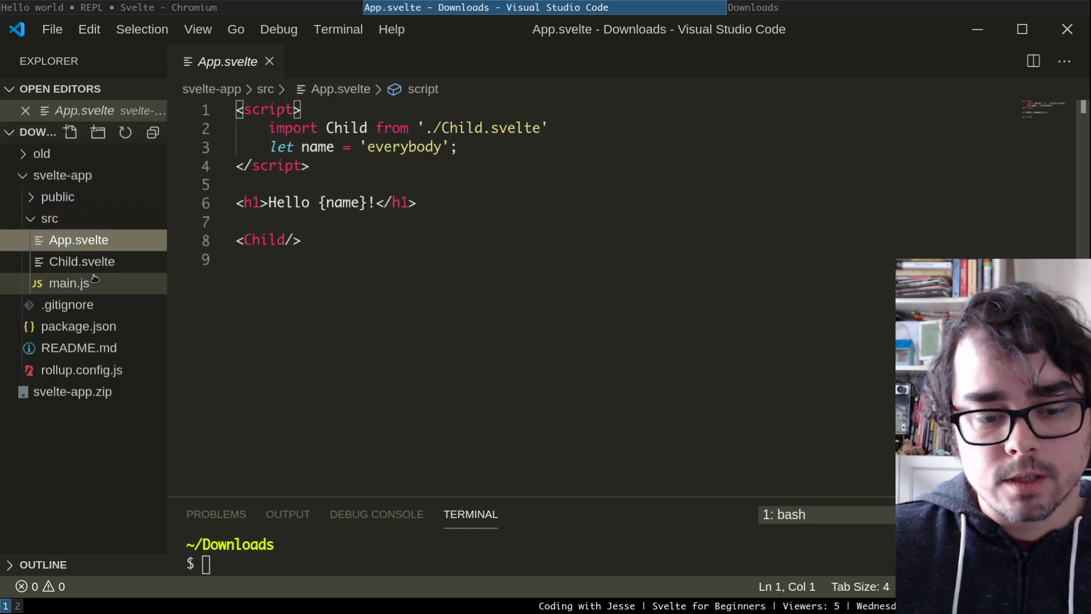
{"action": "left_click", "coordinate": [97, 262]}
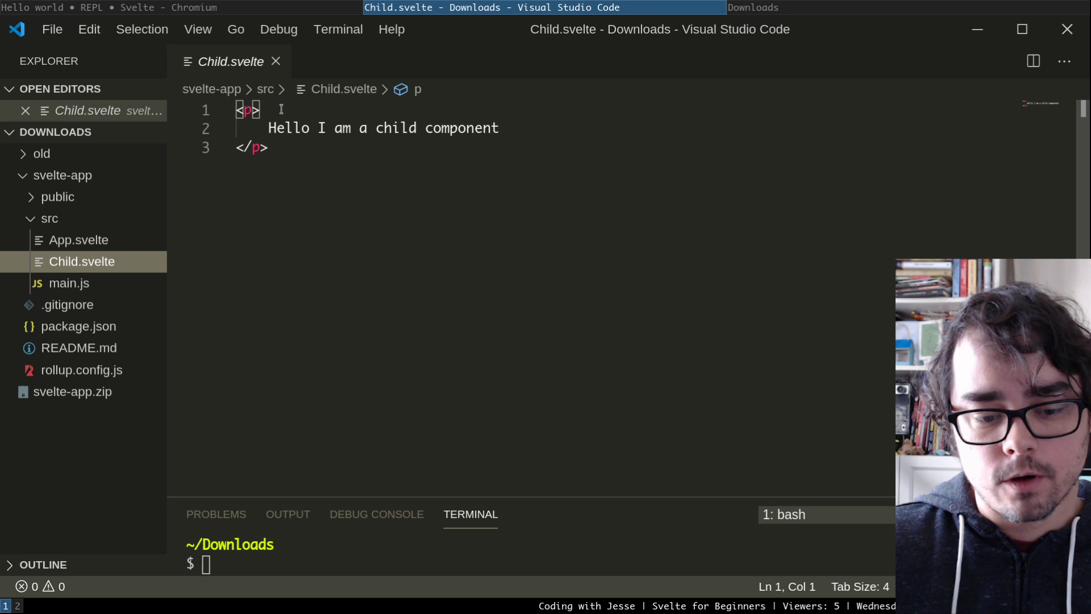
{"action": "left_click", "coordinate": [68, 283]}
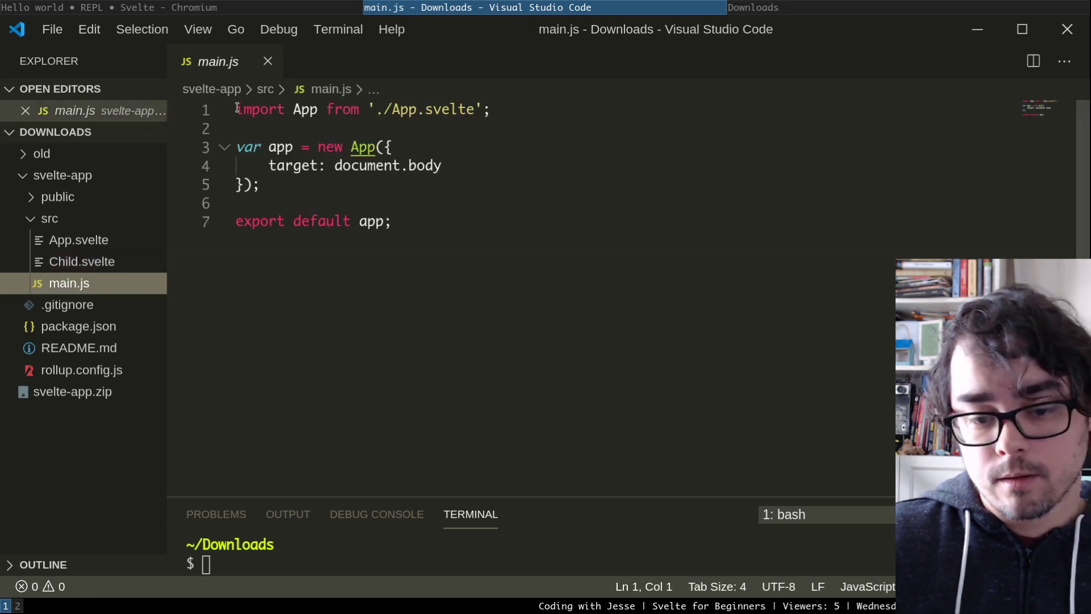
{"action": "left_click_drag", "start_coordinate": [238, 108], "coordinate": [432, 224]}
{"action": "left_click", "coordinate": [432, 248]}
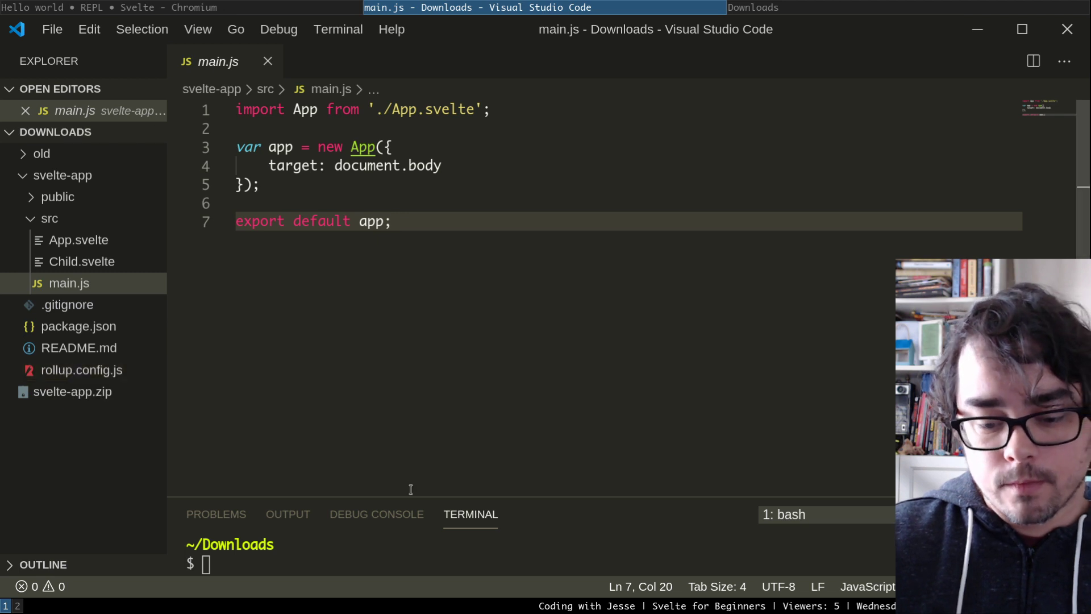
Enlarge the terminal, enter the svelte-app folder and run npm install.
{"action": "left_click_drag", "start_coordinate": [407, 499], "coordinate": [400, 320]}
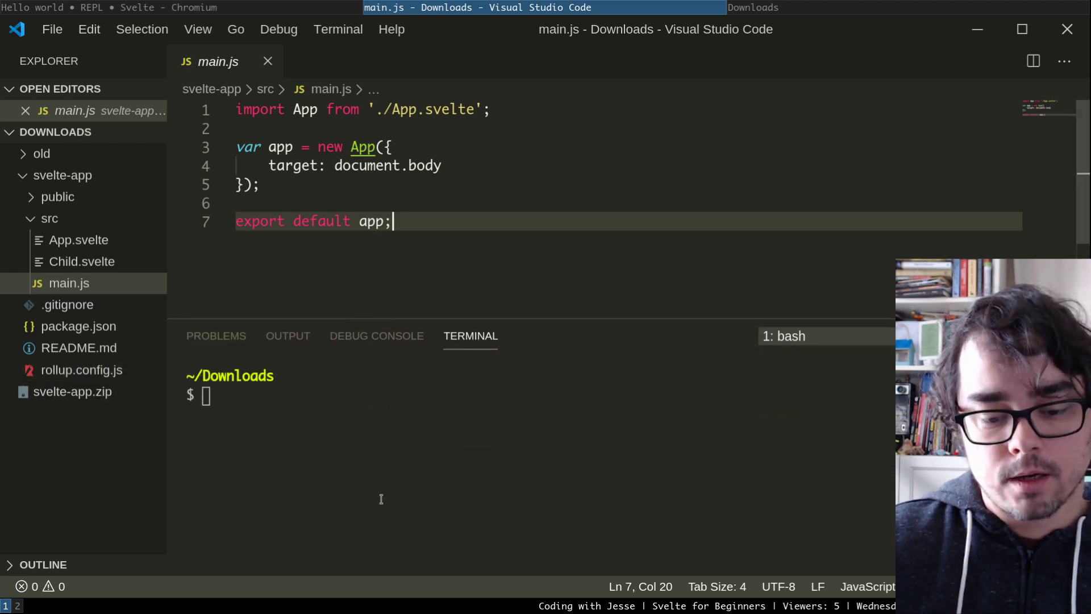
{"action": "type", "text": "cd svelte-app"}
{"action": "key", "text": "Return"}
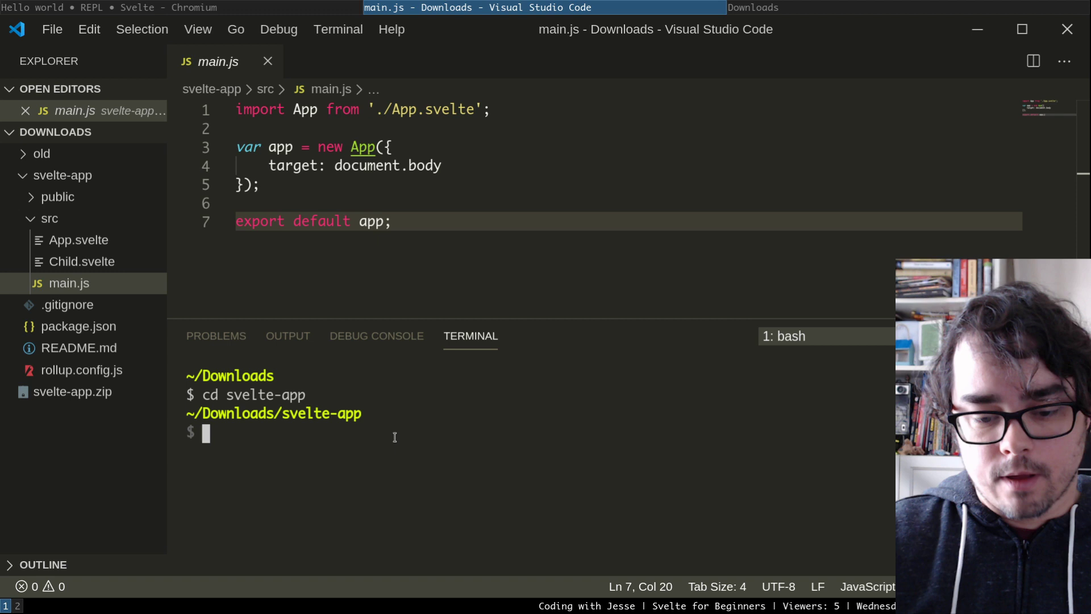
{"action": "type", "text": "npm in"}
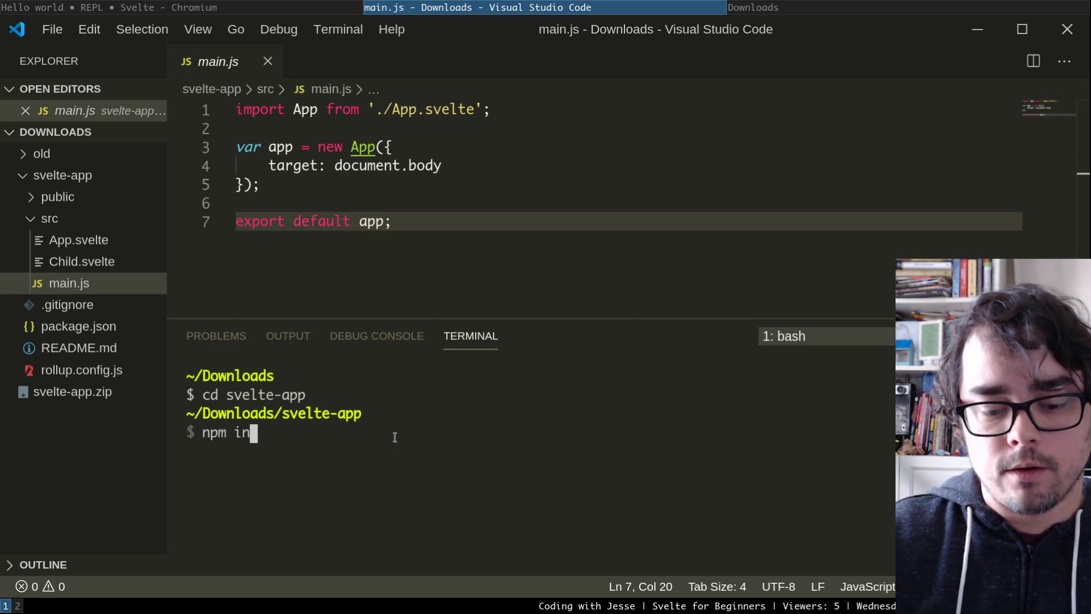
{"action": "type", "text": "stall"}
{"action": "key", "text": "Return"}
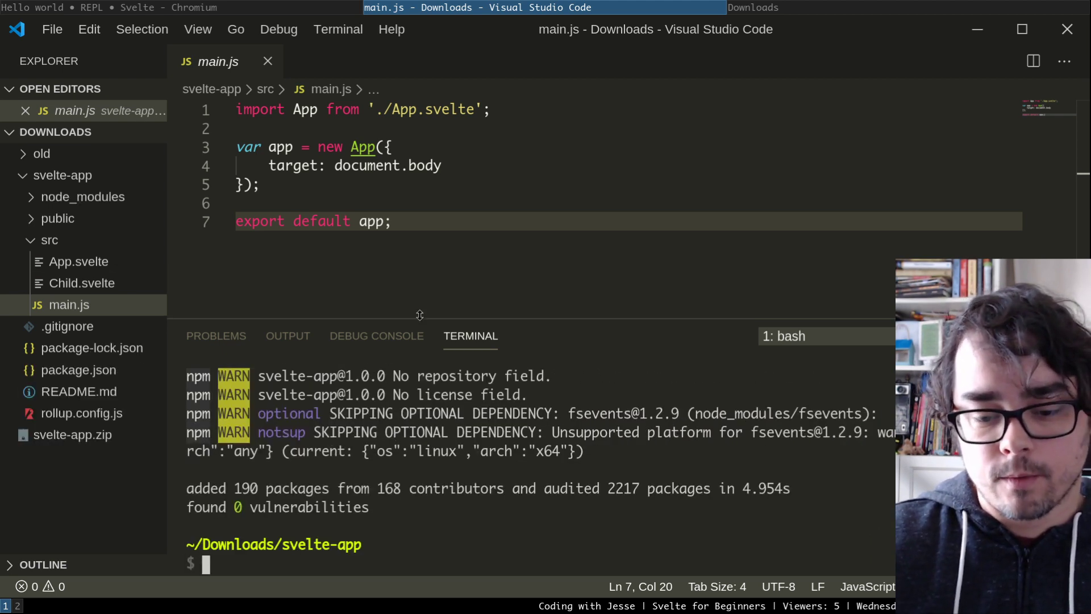
Start the dev server with npm run dev and select the localhost:44139 URL.
{"action": "type", "text": "npm run dev"}
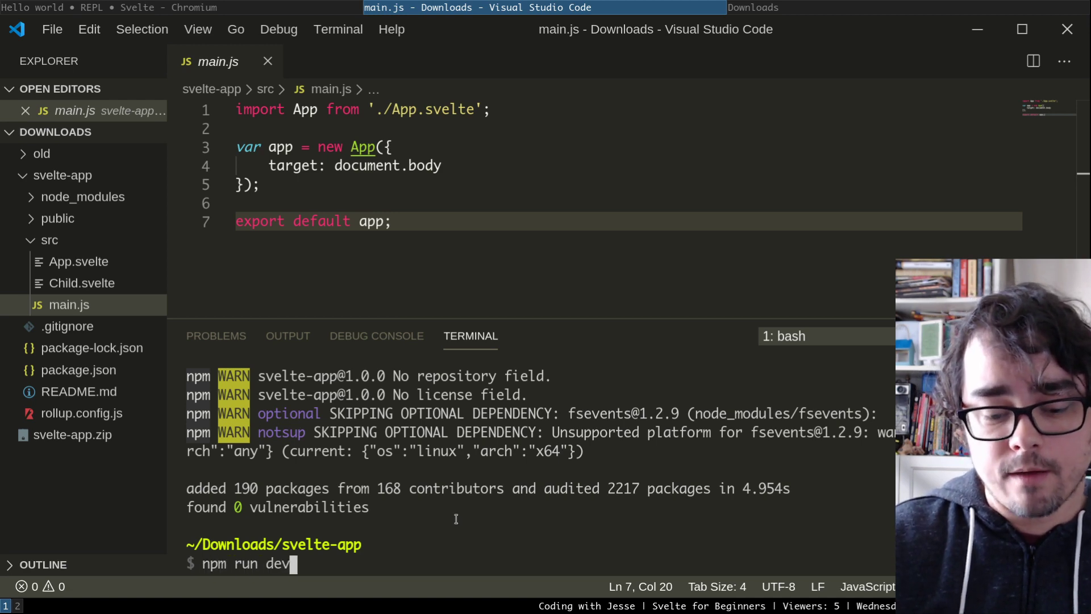
{"action": "key", "text": "Return"}
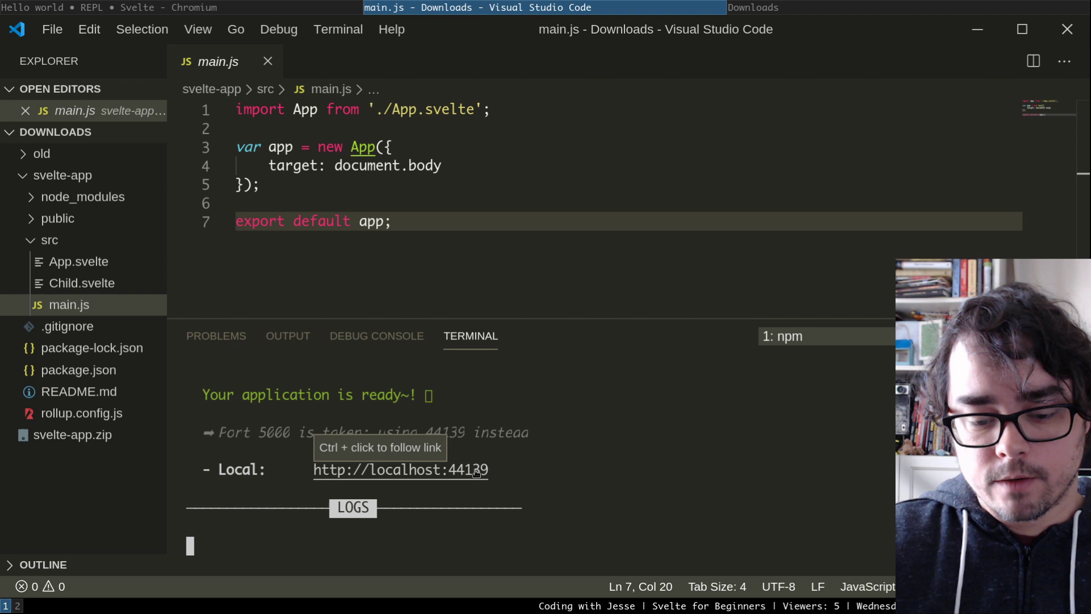
{"action": "left_click_drag", "start_coordinate": [489, 472], "coordinate": [316, 475]}
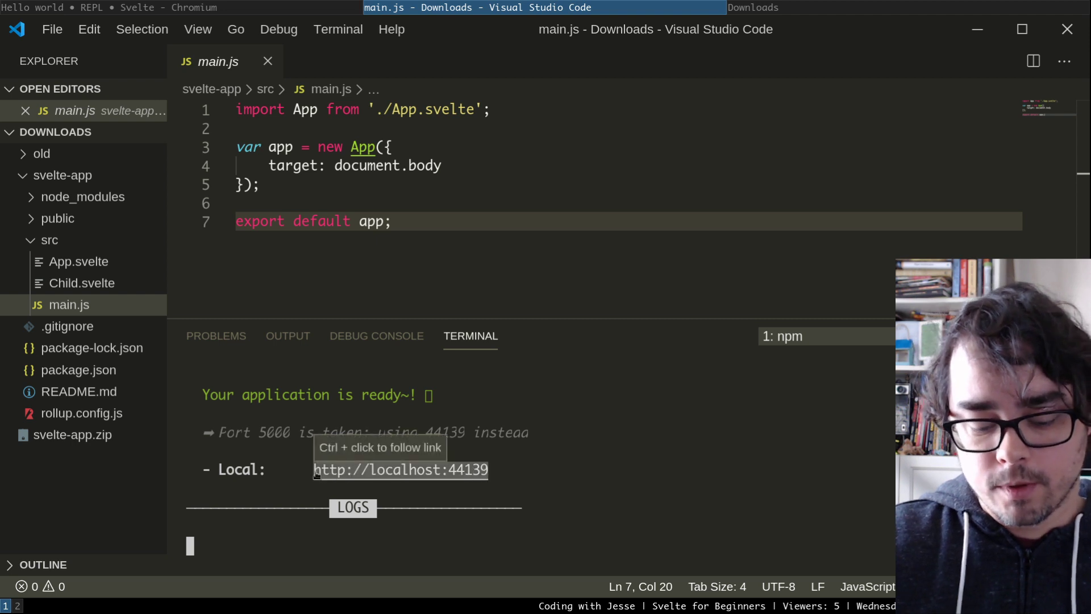
Open the copied localhost:44139 address in a new Chromium tab to view the app.
{"action": "key", "text": "ctrl+shift+c"}
{"action": "left_click", "coordinate": [200, 8]}
{"action": "key", "text": "ctrl+t"}
{"action": "key", "text": "ctrl+v"}
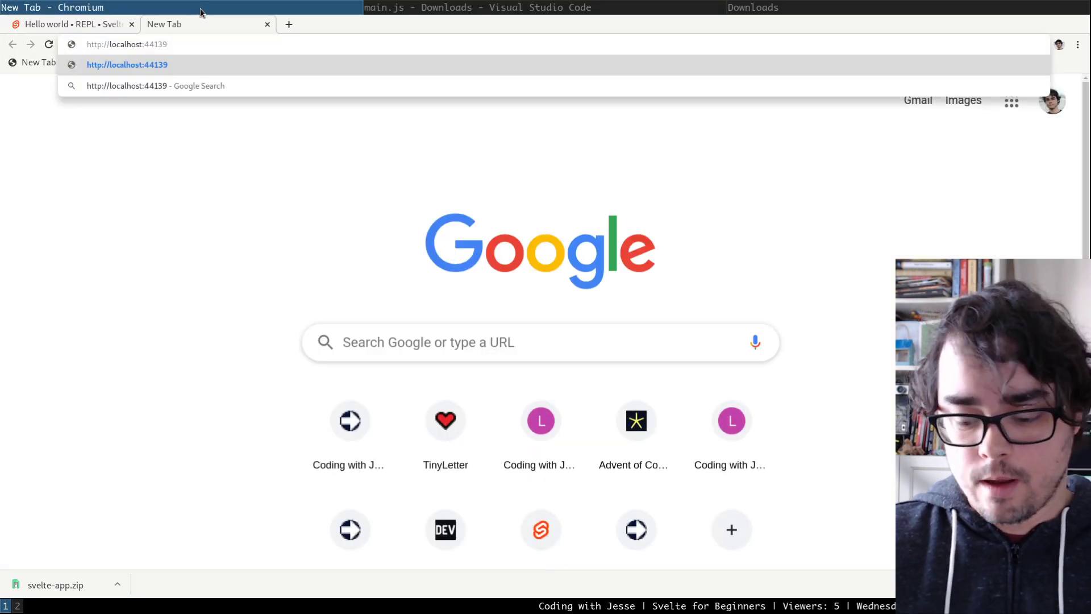
{"action": "key", "text": "Return"}
{"action": "left_click_drag", "start_coordinate": [11, 85], "coordinate": [239, 133]}
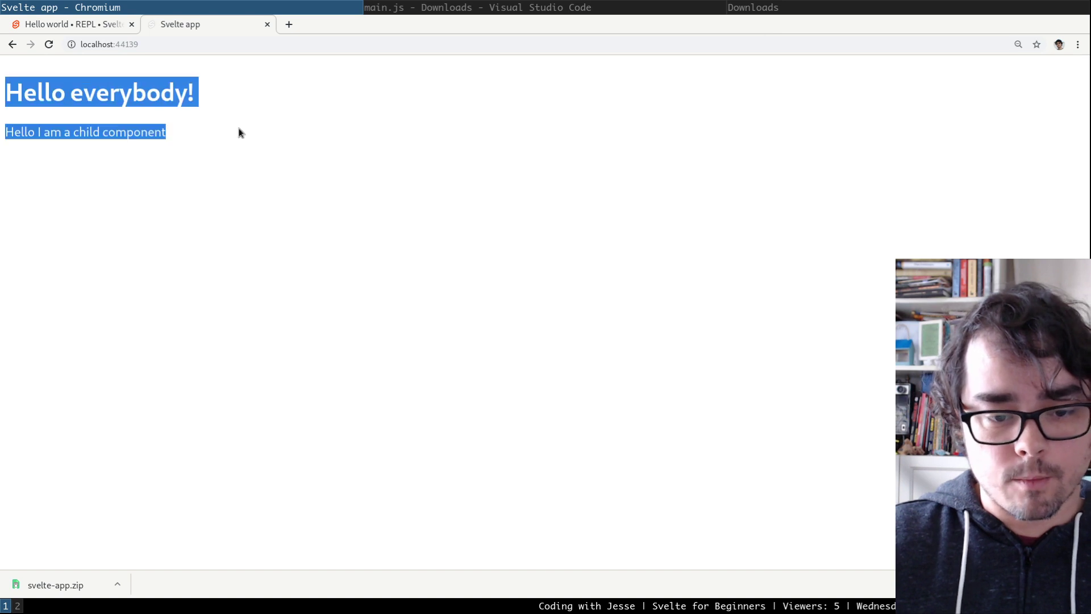
{"action": "left_click", "coordinate": [254, 143]}
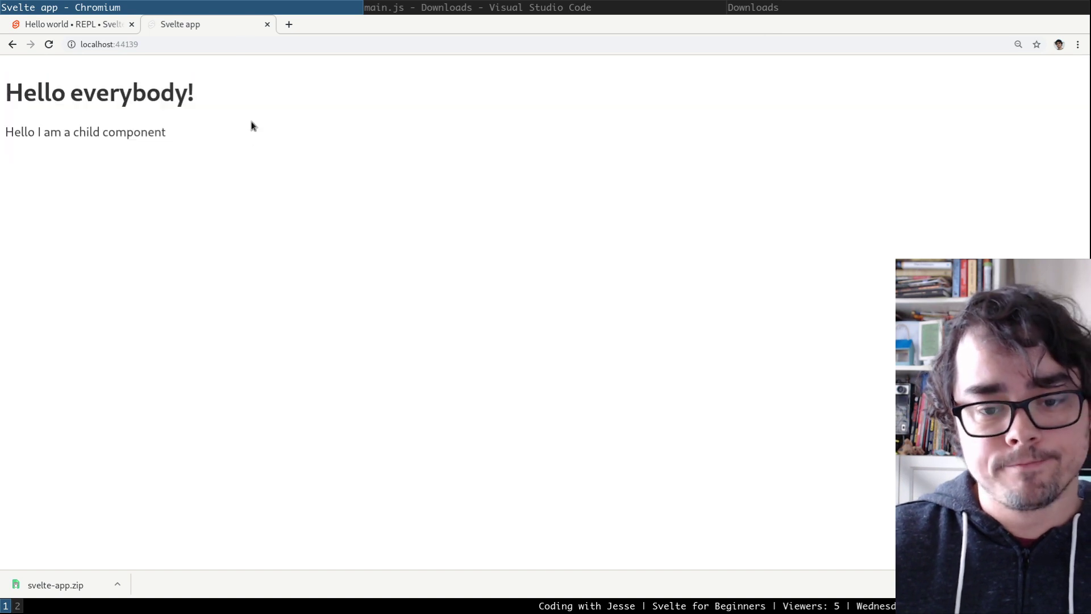
Append ', nice to meet you!' to the Child.svelte text, save, and check the browser reload.
{"action": "left_click", "coordinate": [561, 4]}
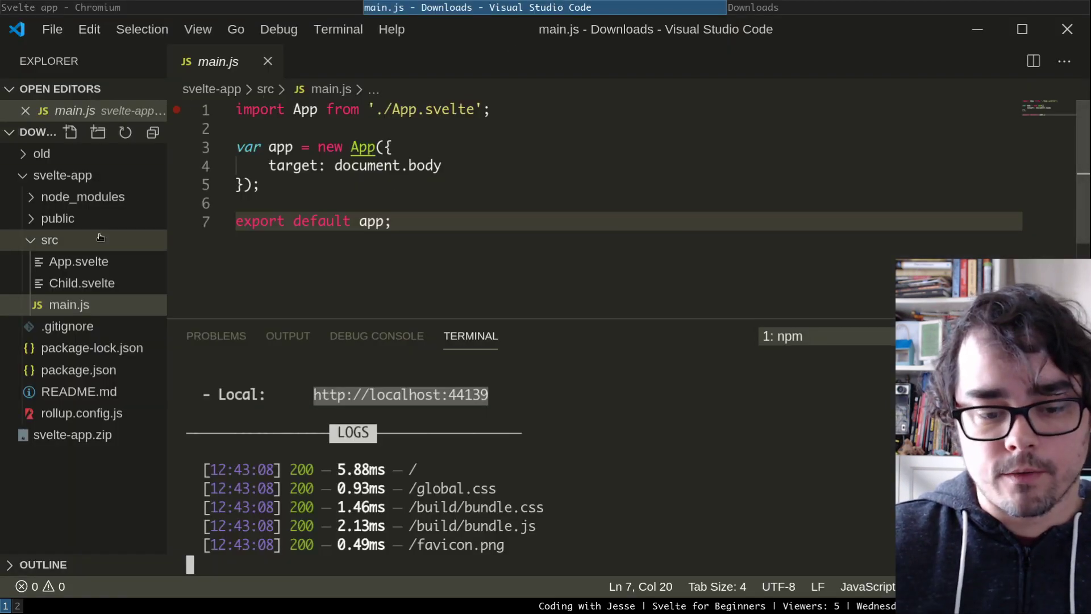
{"action": "double_click", "coordinate": [78, 286]}
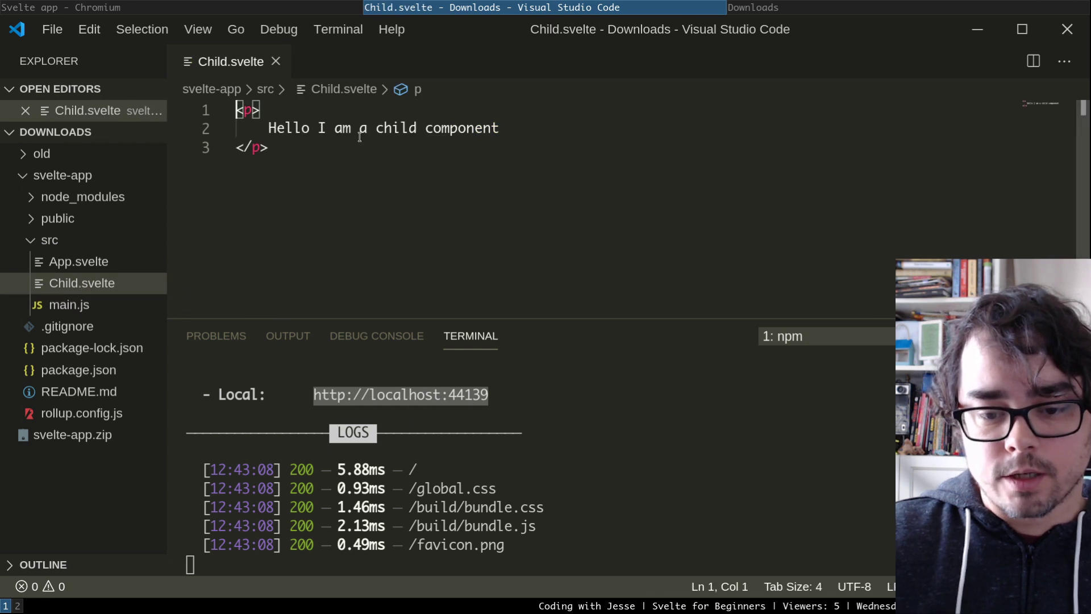
{"action": "left_click", "coordinate": [536, 130]}
{"action": "type", "text": ", nic"}
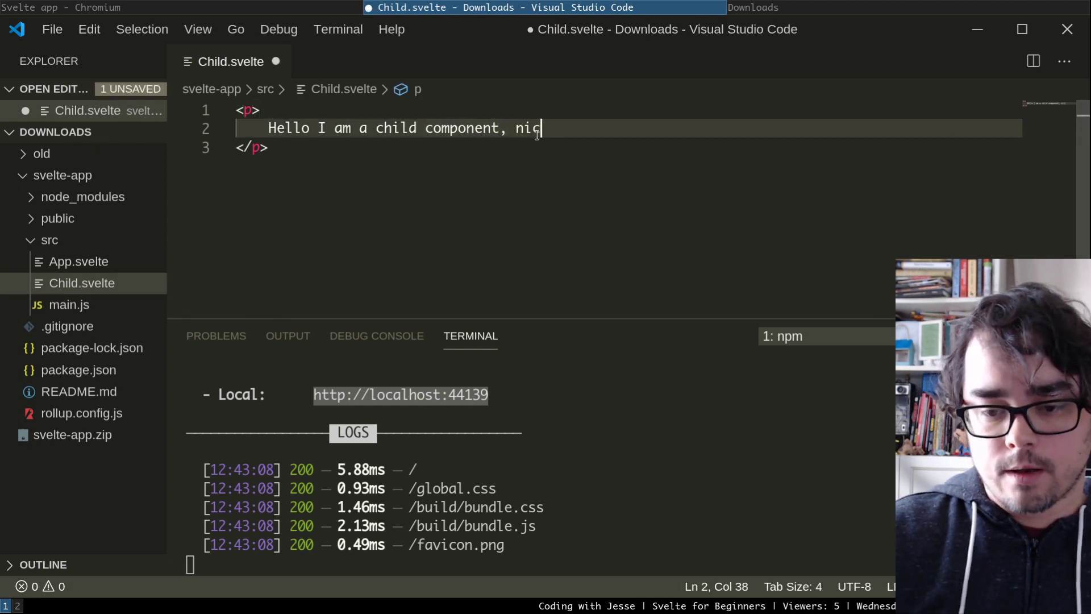
{"action": "type", "text": "e to meet you!"}
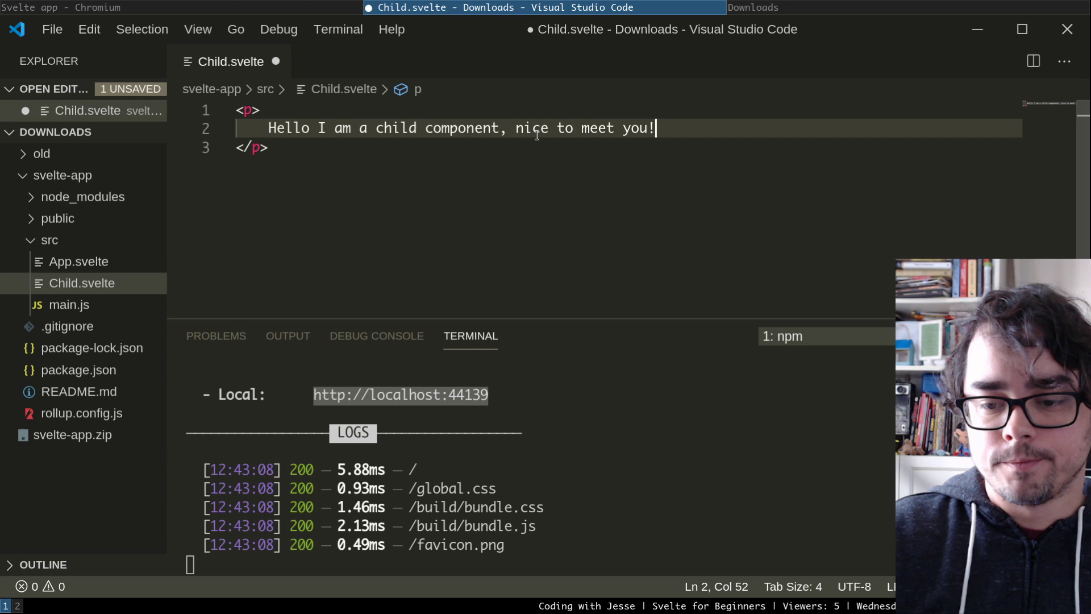
{"action": "key", "text": "ctrl+s"}
{"action": "left_click", "coordinate": [227, 8]}
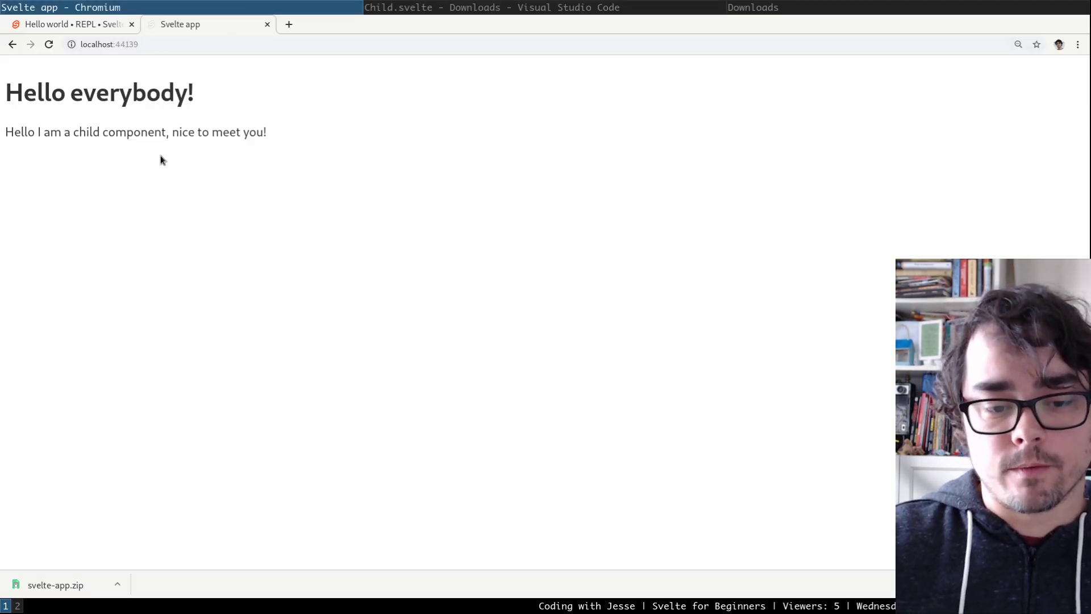
{"action": "left_click", "coordinate": [367, 7]}
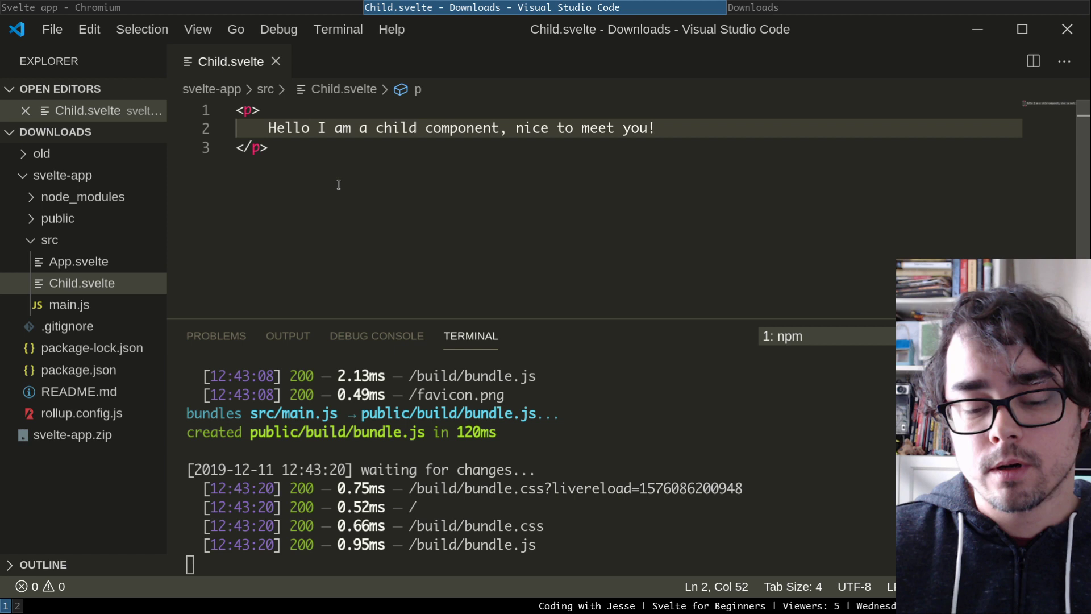
{"action": "key", "text": "super+Left"}
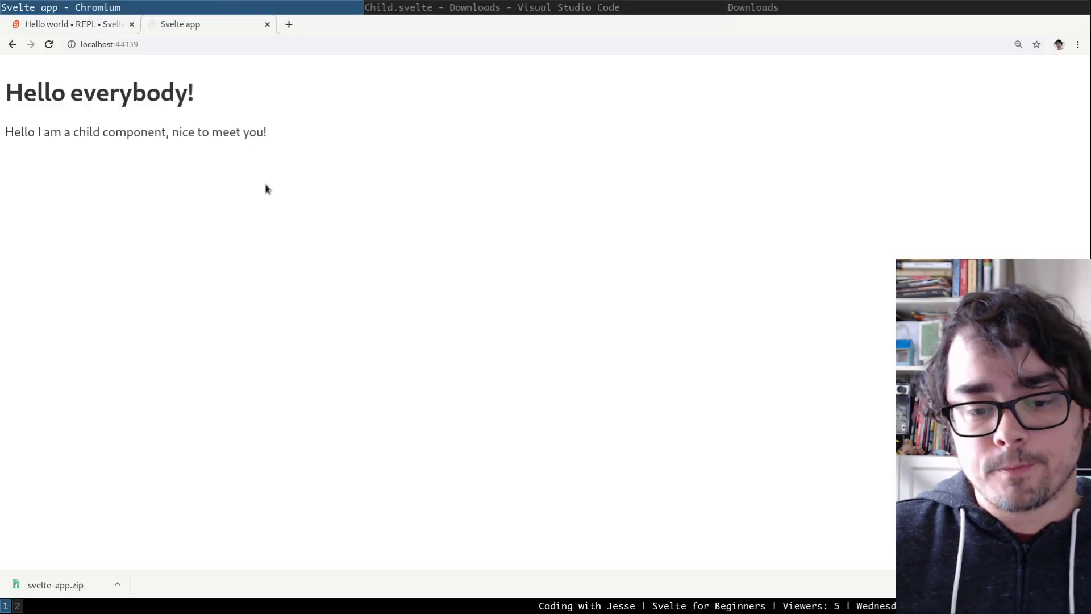
From the Hello world REPL tab, visit the Svelte Discord invite, then go back.
{"action": "left_click", "coordinate": [84, 28]}
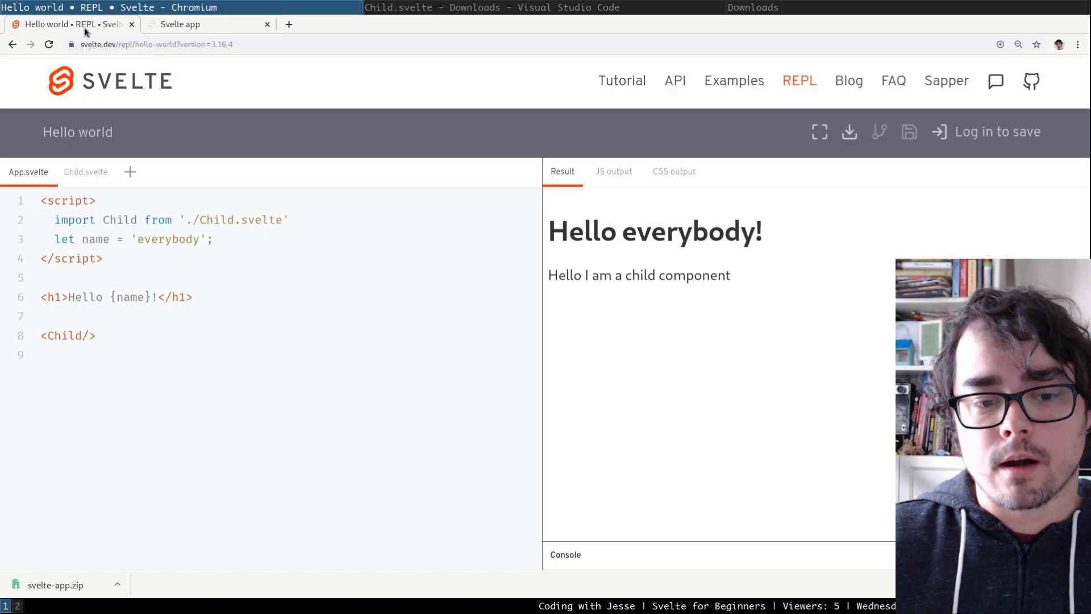
{"action": "left_click", "coordinate": [996, 82]}
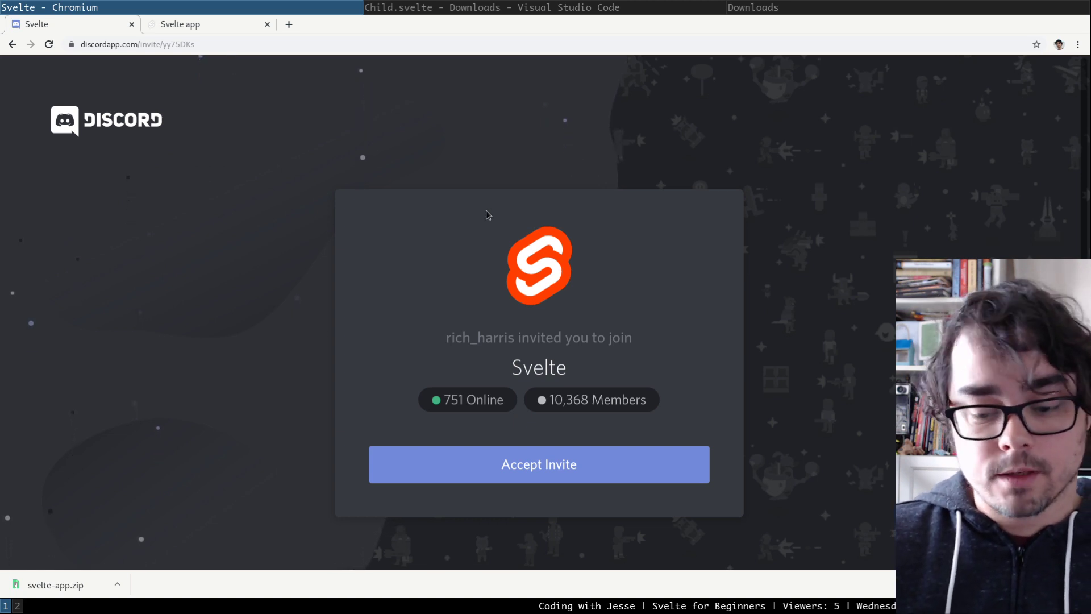
{"action": "key", "text": "alt+Left"}
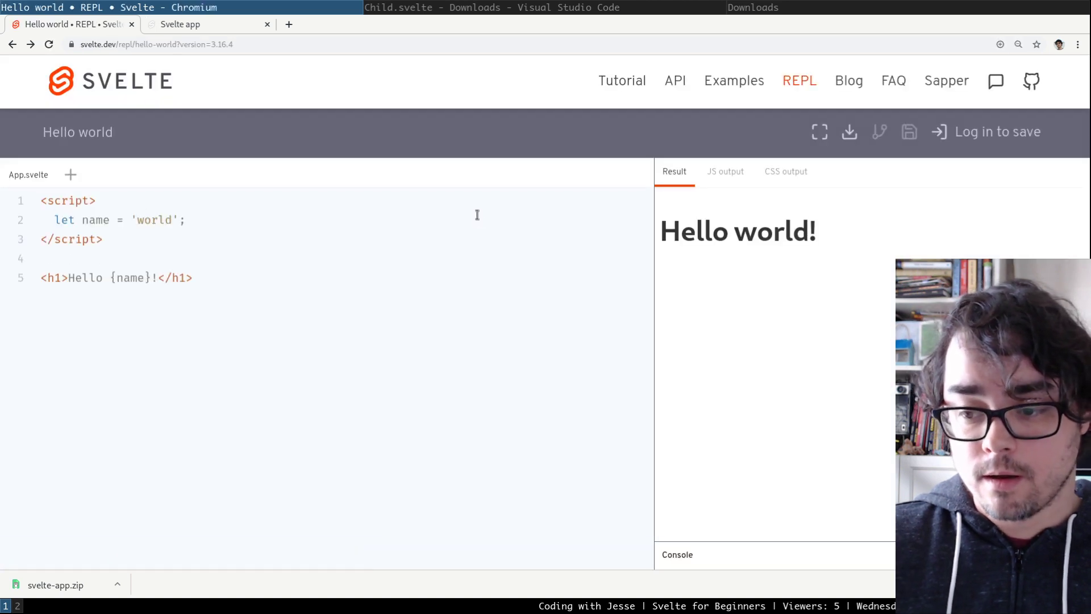